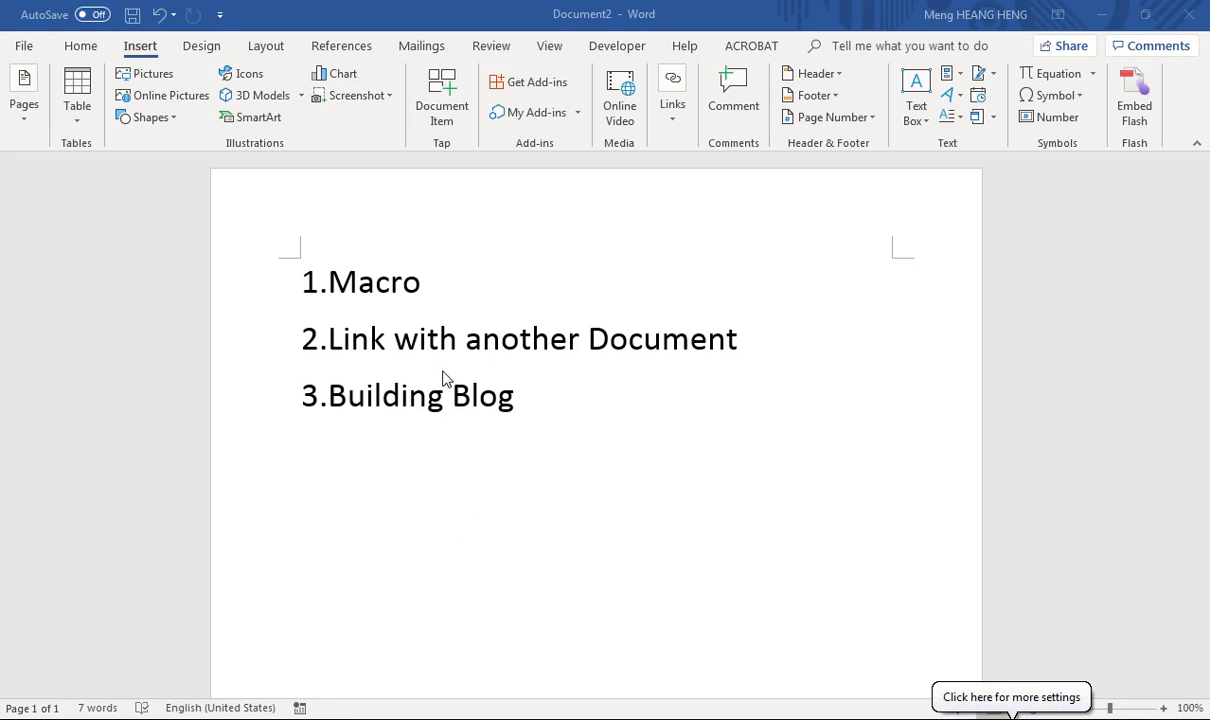
- Focus the Word document that holds the three-item list (Macro, Link, Building Blog)
left_click(545, 412)
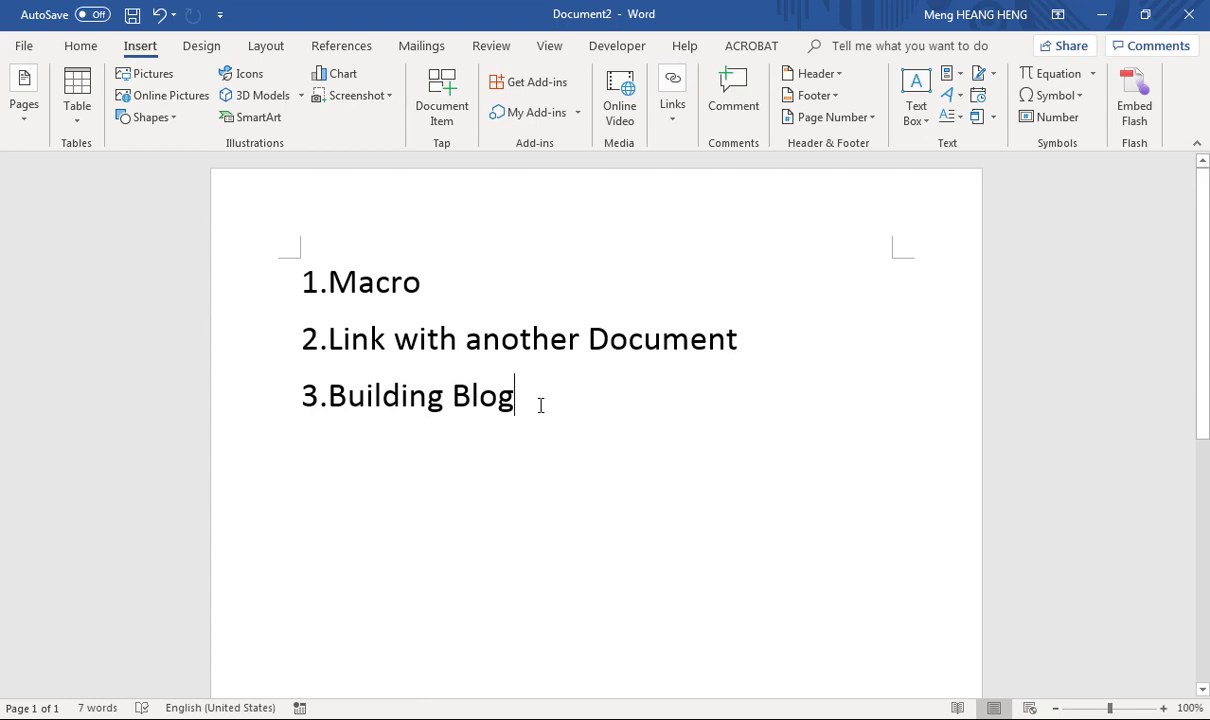
- Select all and delete the list items Macro, Link with another Document and Building Blog
key("ctrl+a")
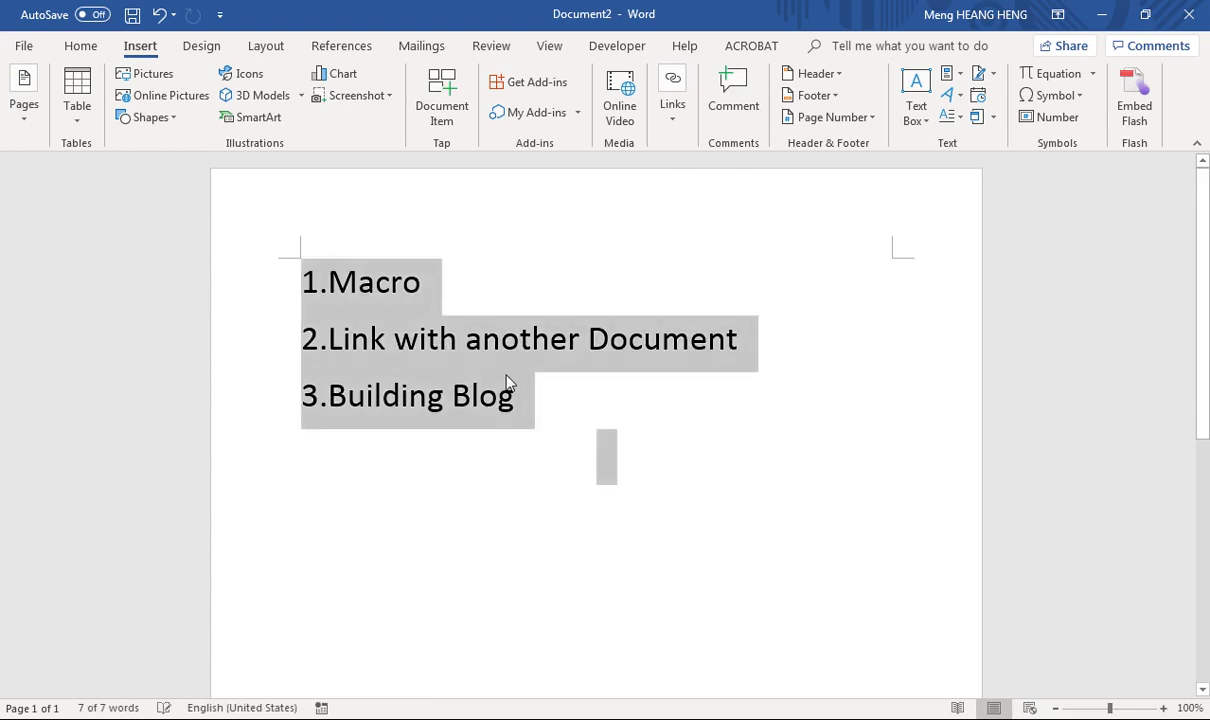
key("Delete")
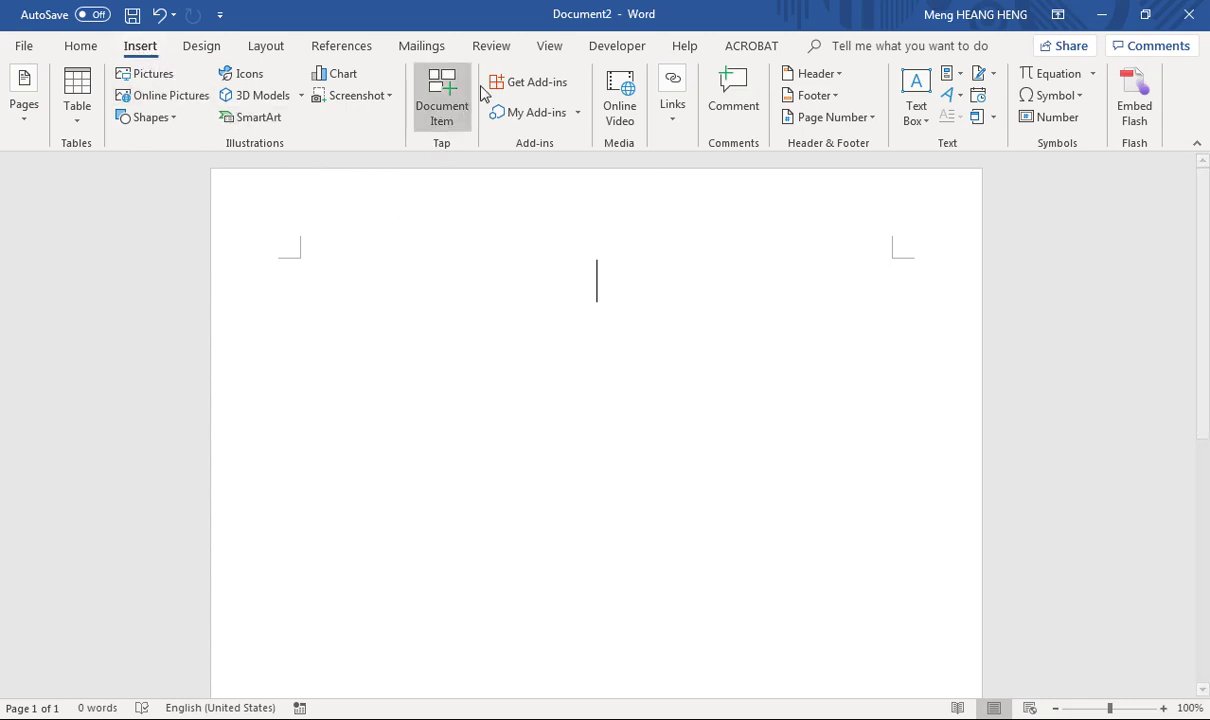
left_click(548, 47)
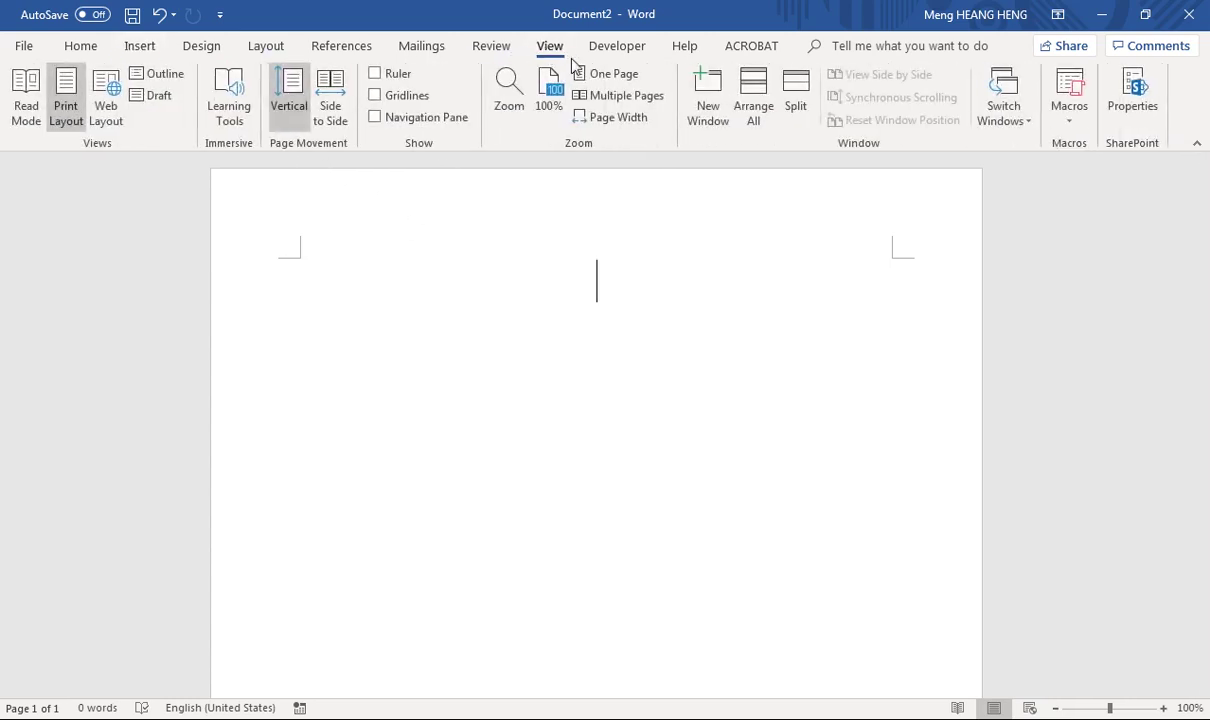
- Start recording a macro named 'signa' with keyboard-shortcut setup, then stop that recording
left_click(1068, 115)
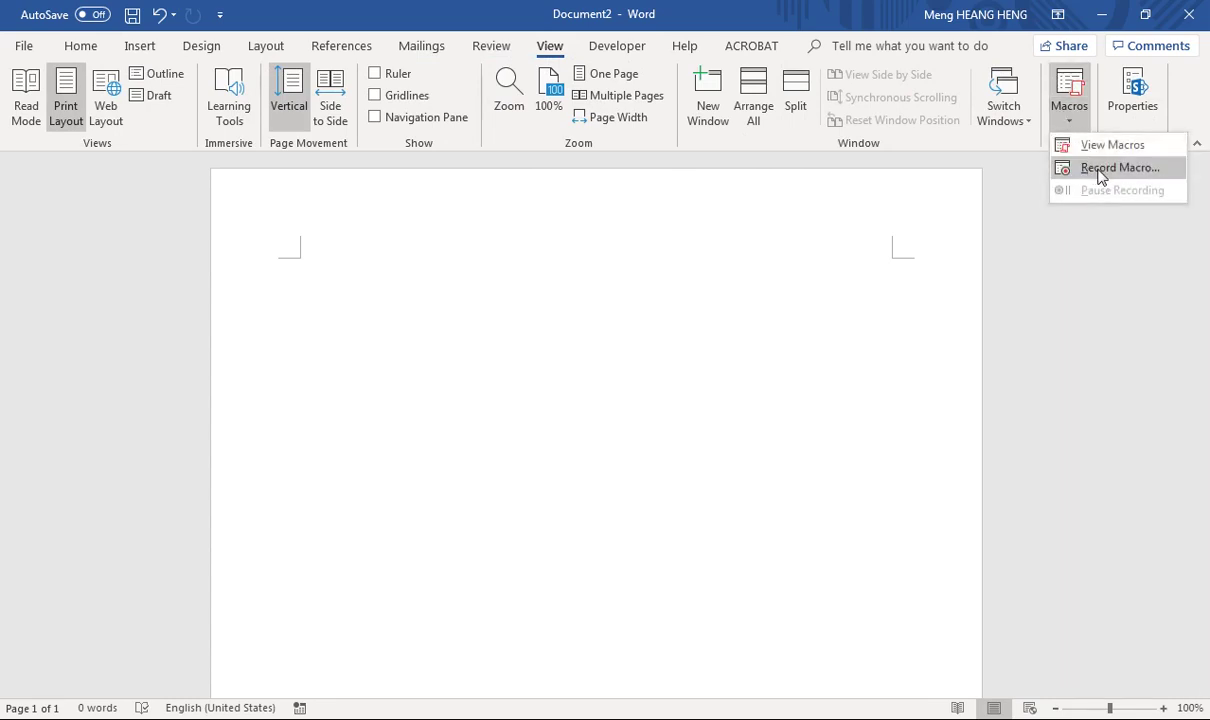
left_click(1100, 170)
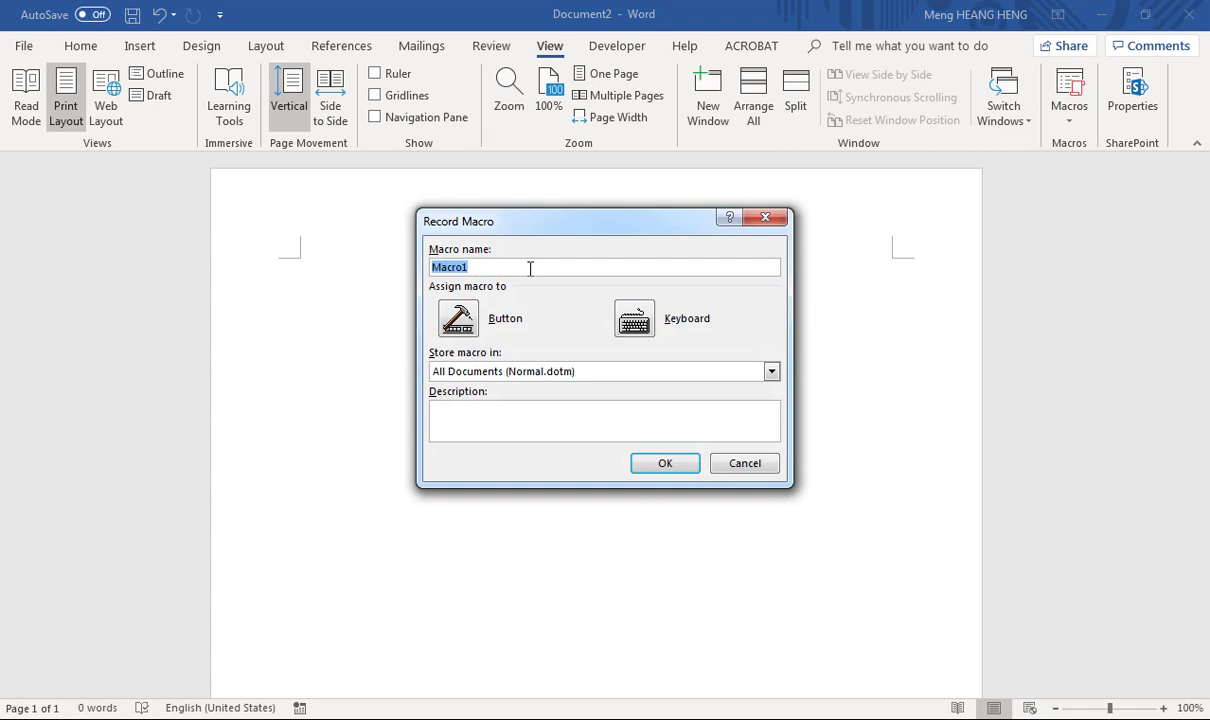
type("signature")
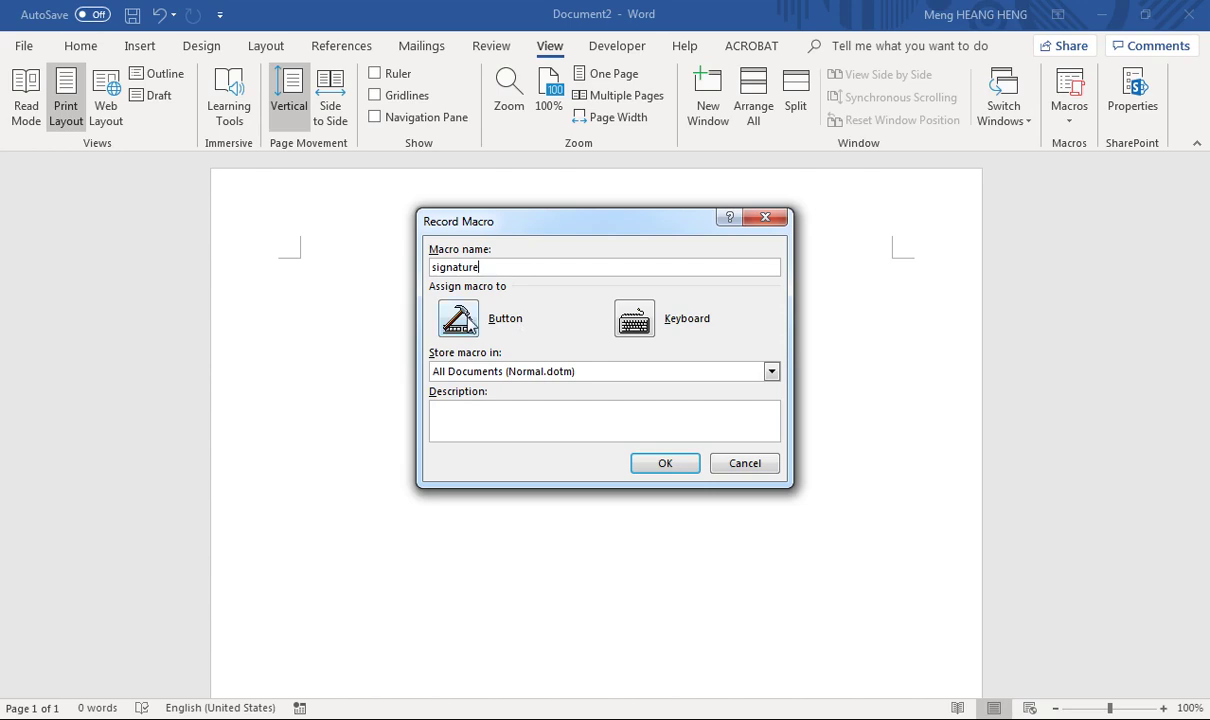
left_click(640, 322)
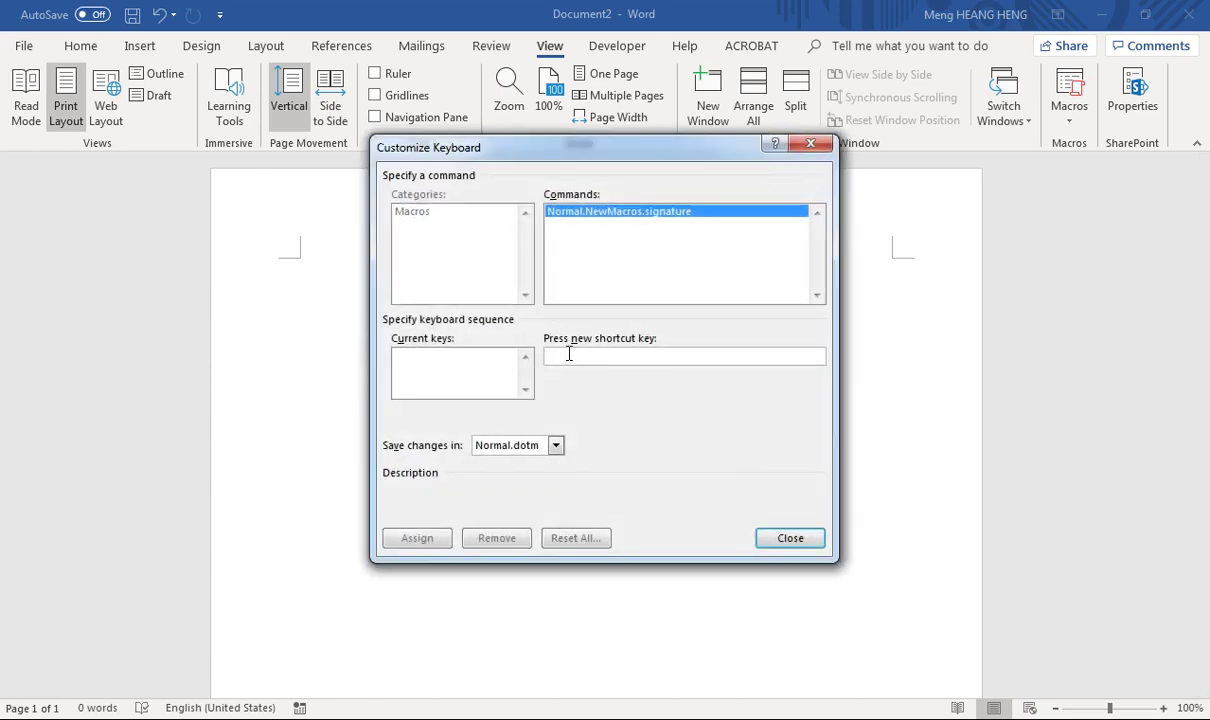
left_click(797, 541)
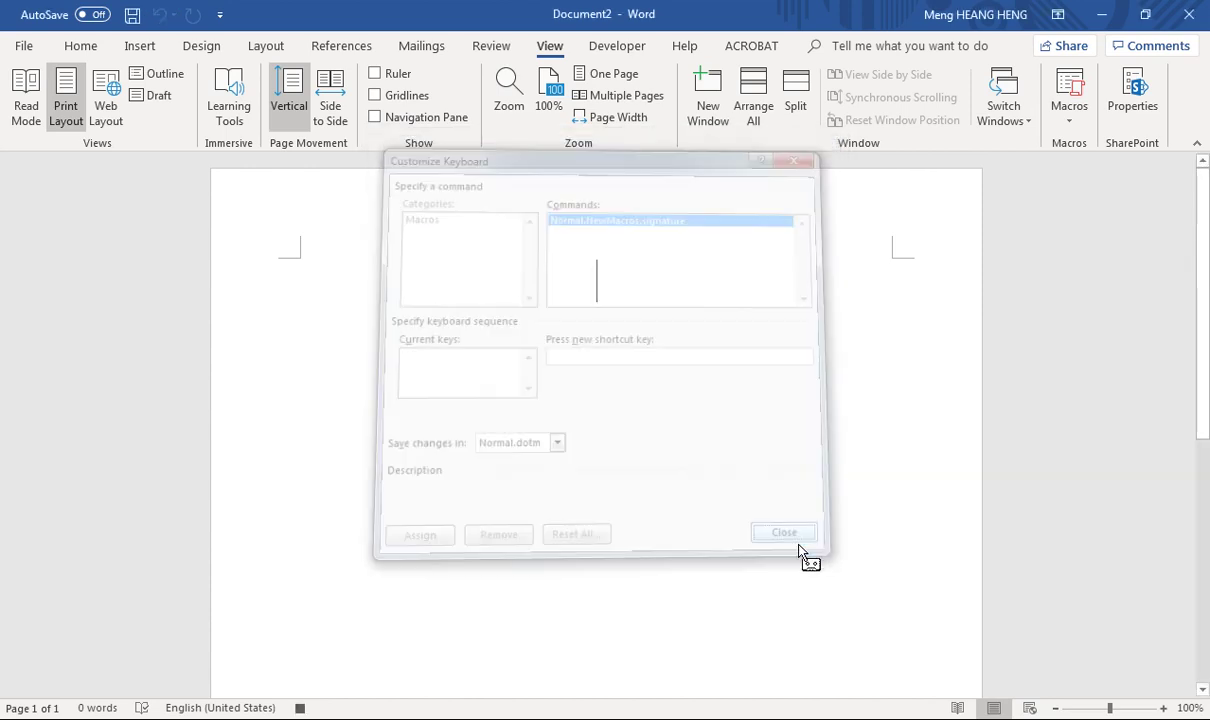
left_click(1069, 118)
left_click(1083, 170)
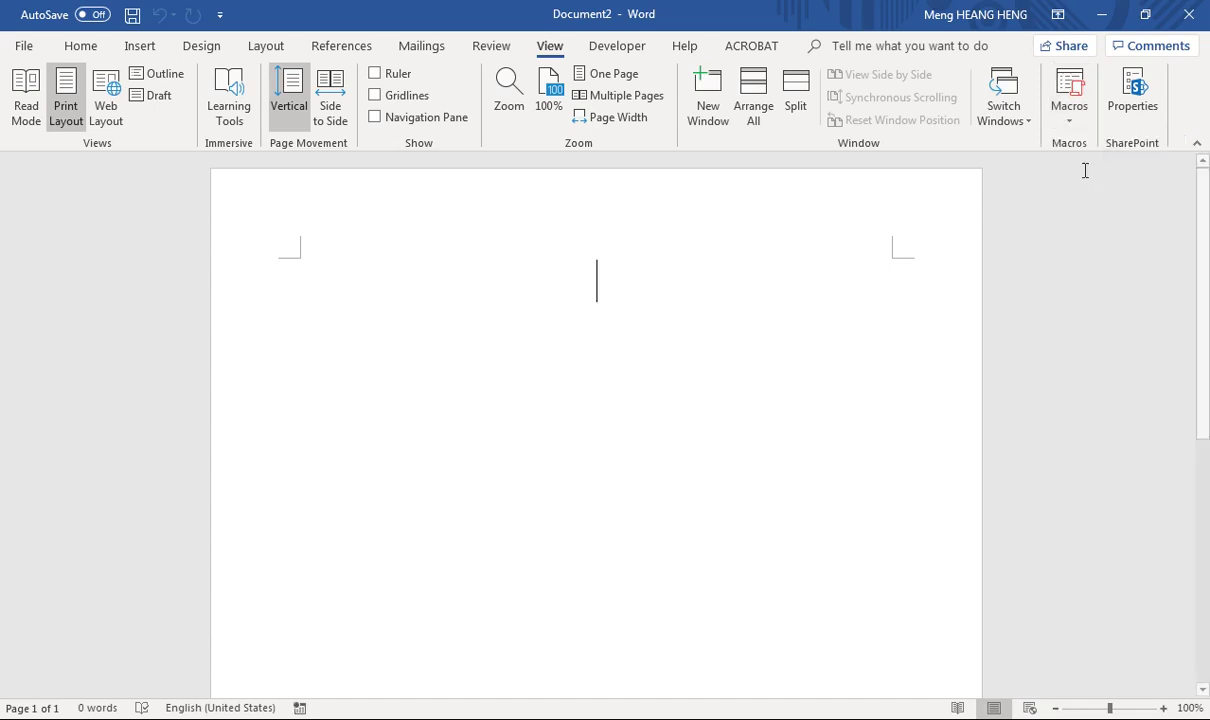
- Record a new macro named 'signature' assigned to a toolbar button, replacing the existing one
left_click(1066, 112)
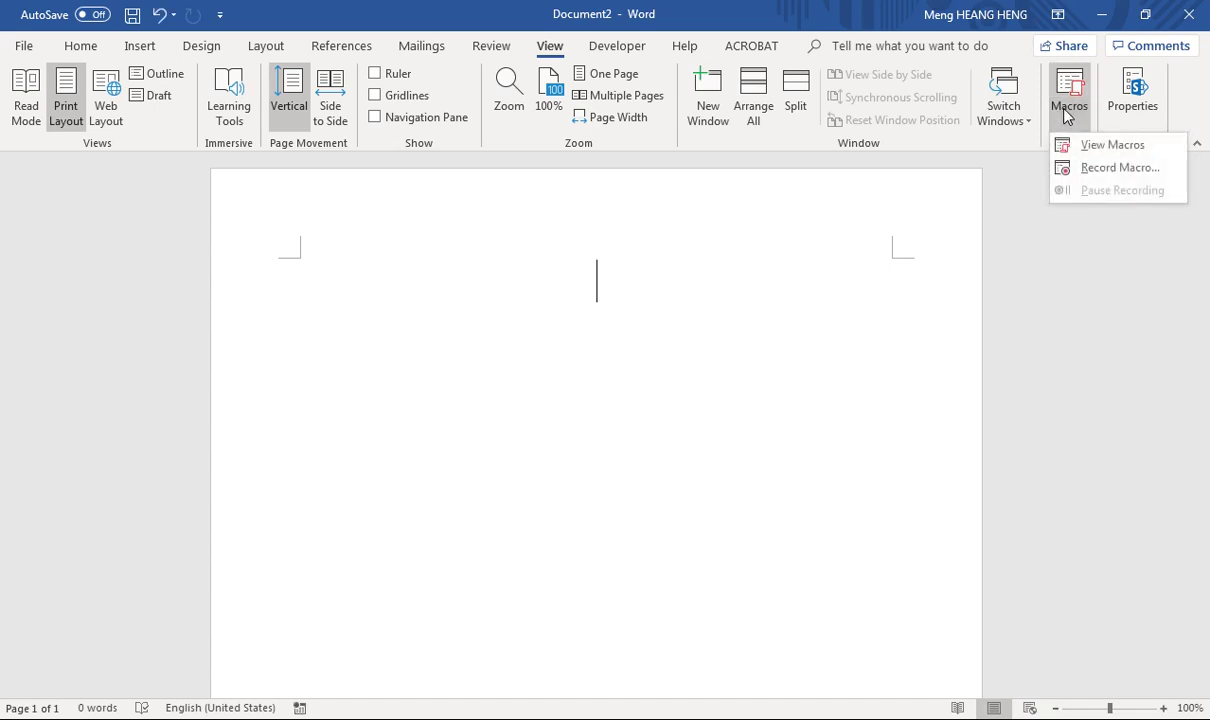
left_click(1095, 168)
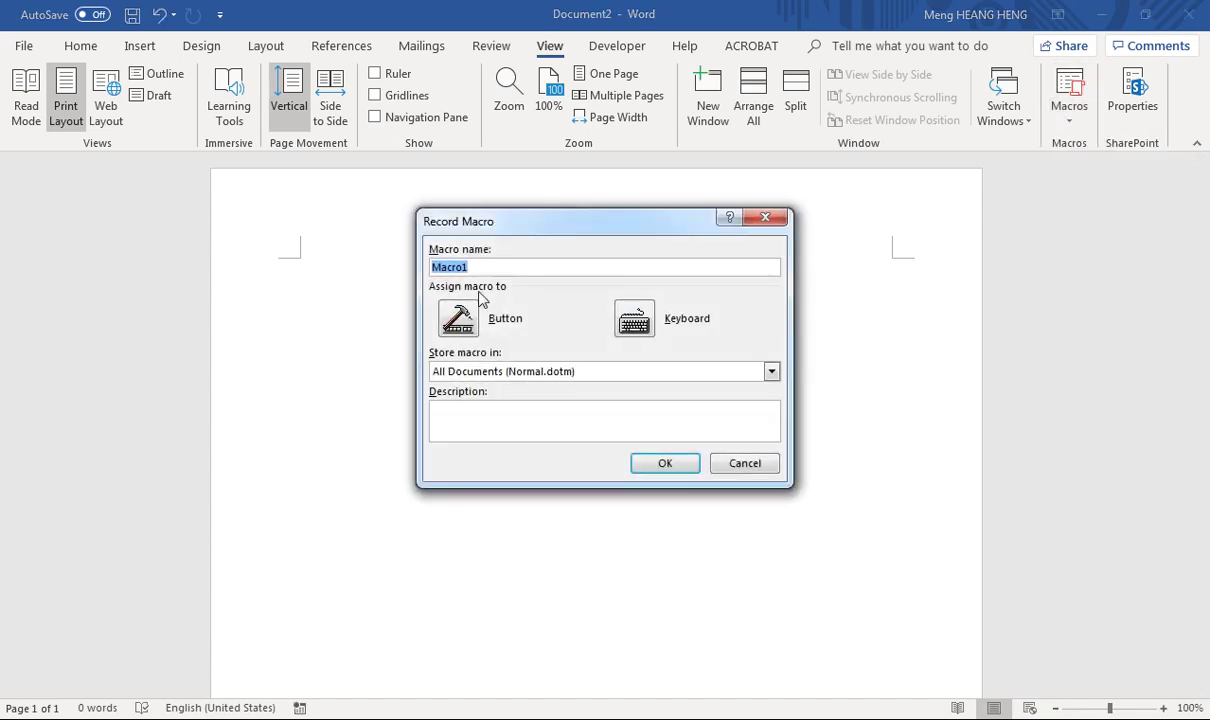
type("sig")
type("nature")
left_click(458, 317)
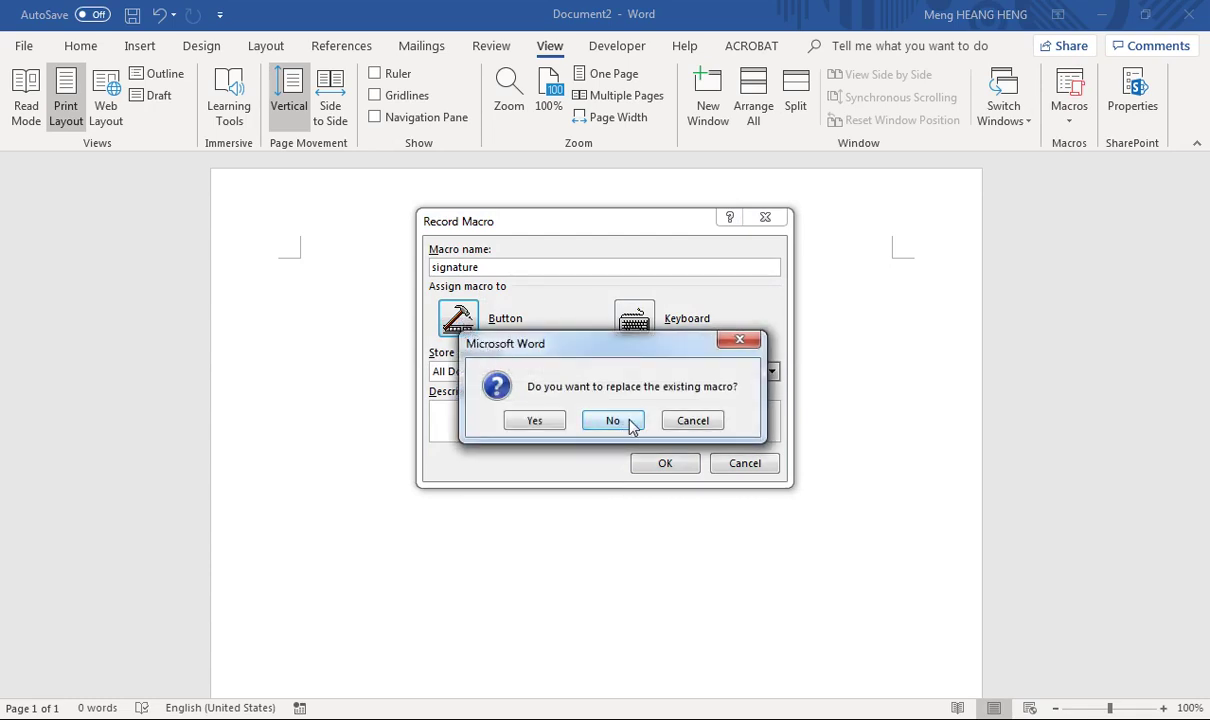
left_click(534, 420)
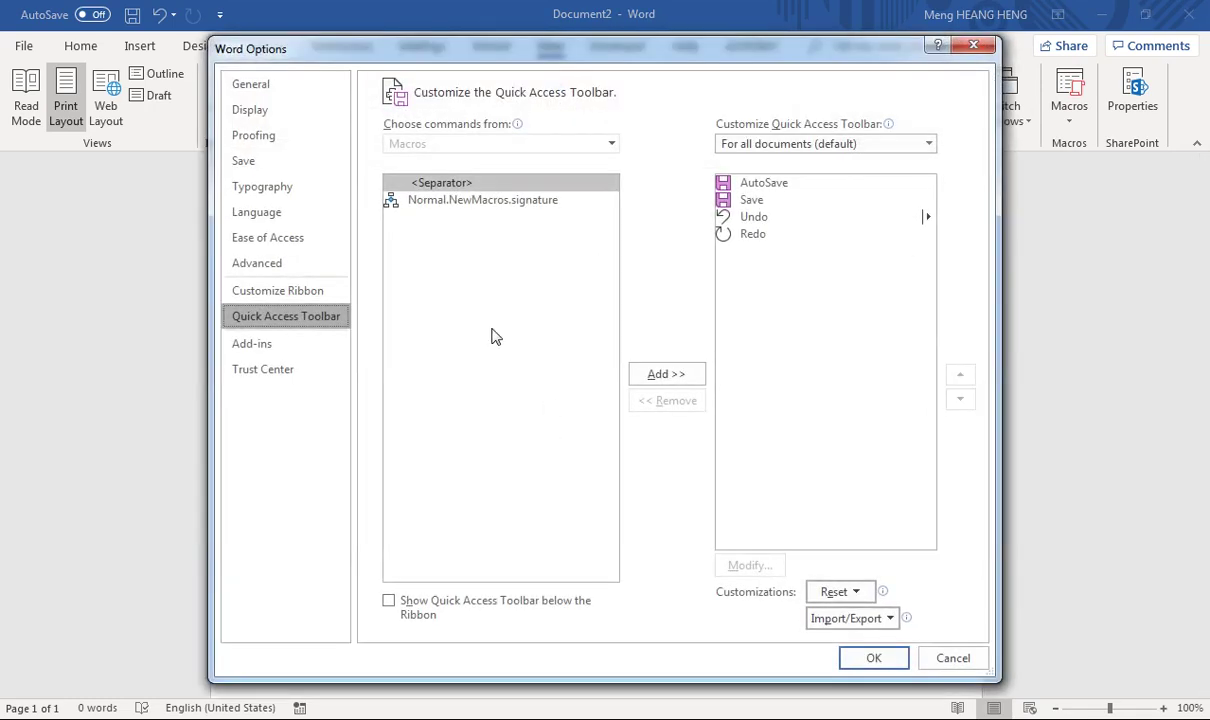
- Add Normal.NewMacros.signature to the Quick Access Toolbar and confirm with OK
left_click(461, 203)
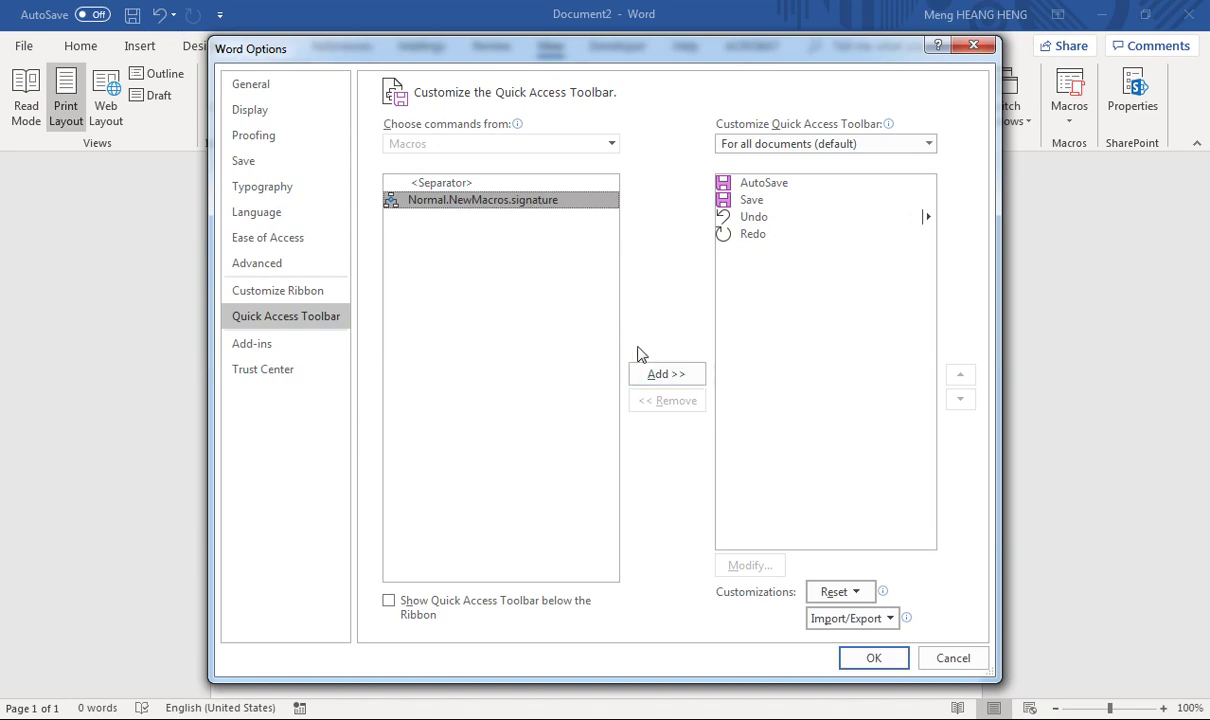
left_click(659, 375)
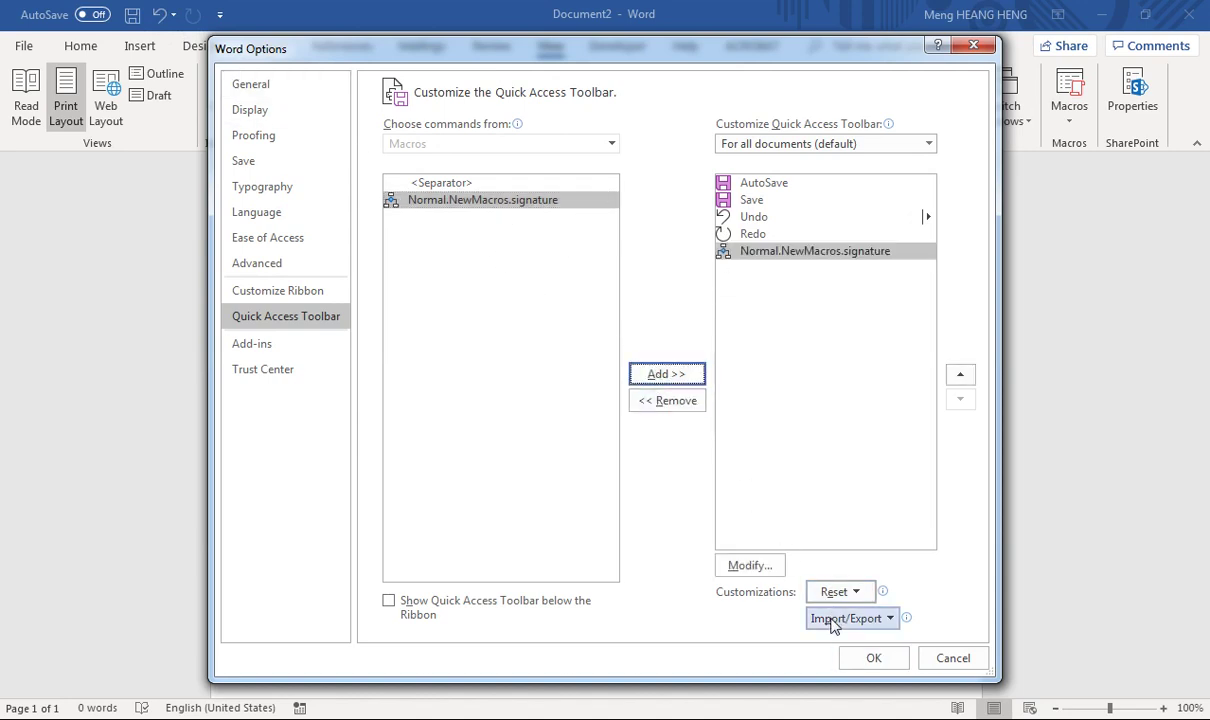
left_click(869, 667)
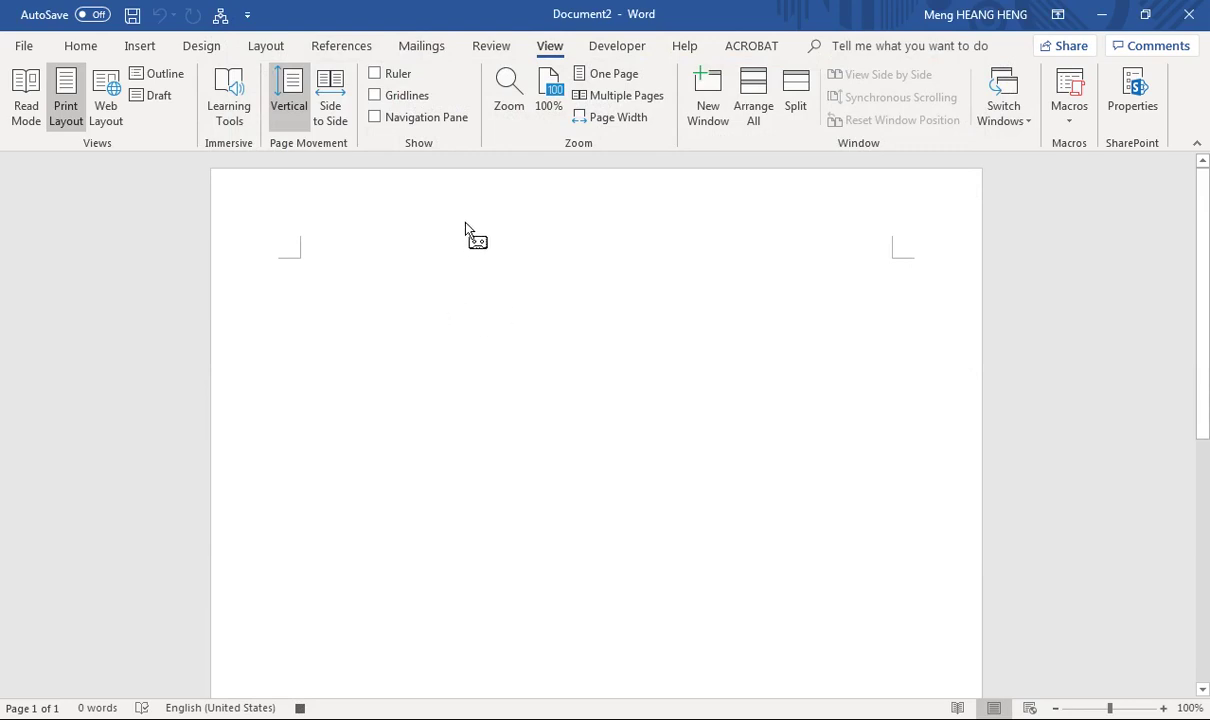
- Set the font size to 12 pt and left alignment on the Home tab
left_click(23, 46)
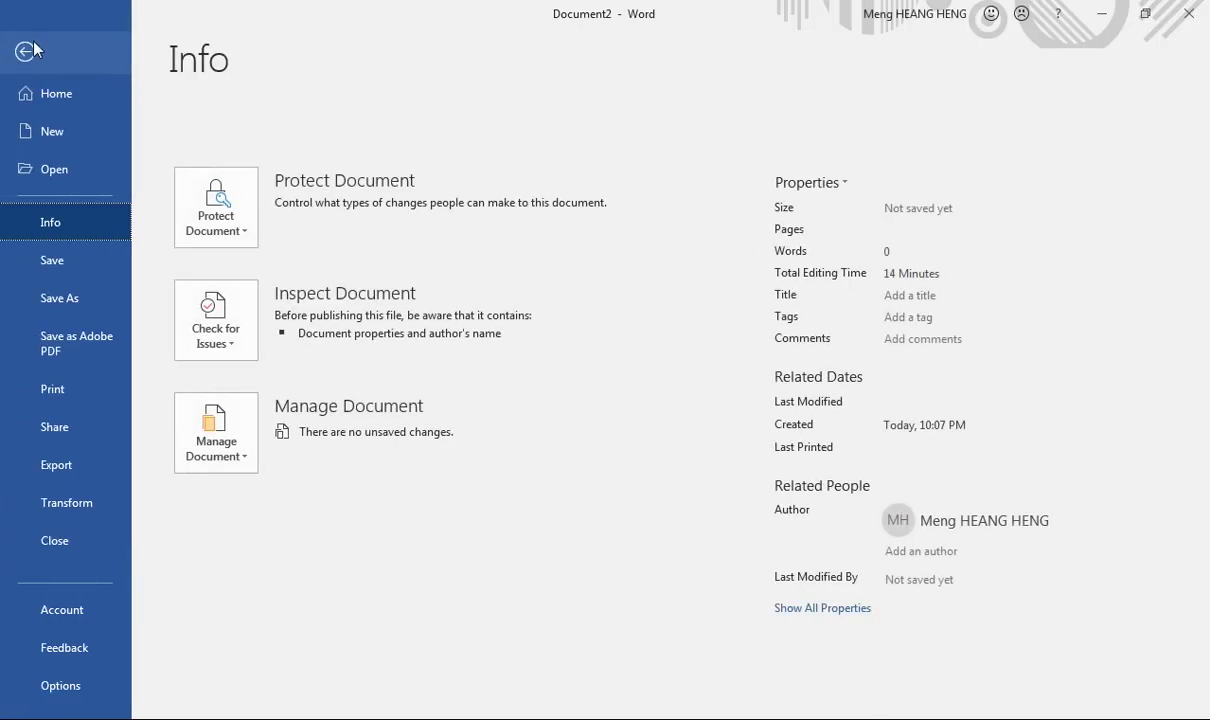
left_click(30, 50)
left_click(78, 50)
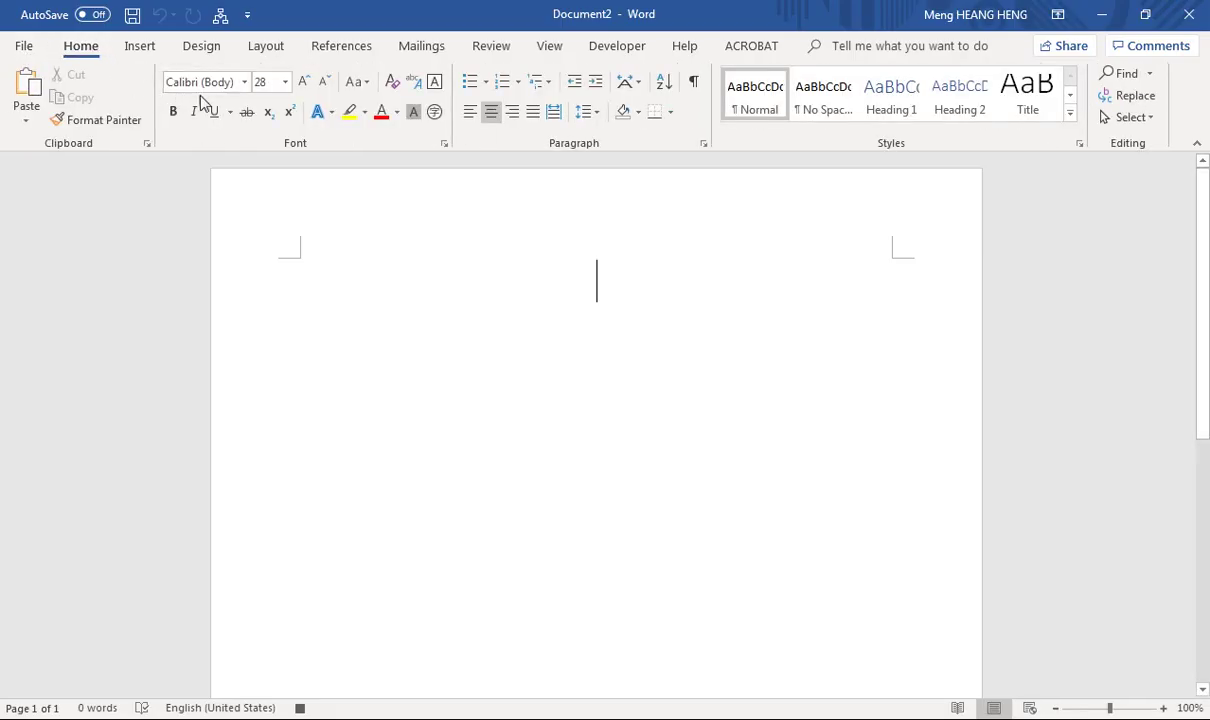
left_click(285, 82)
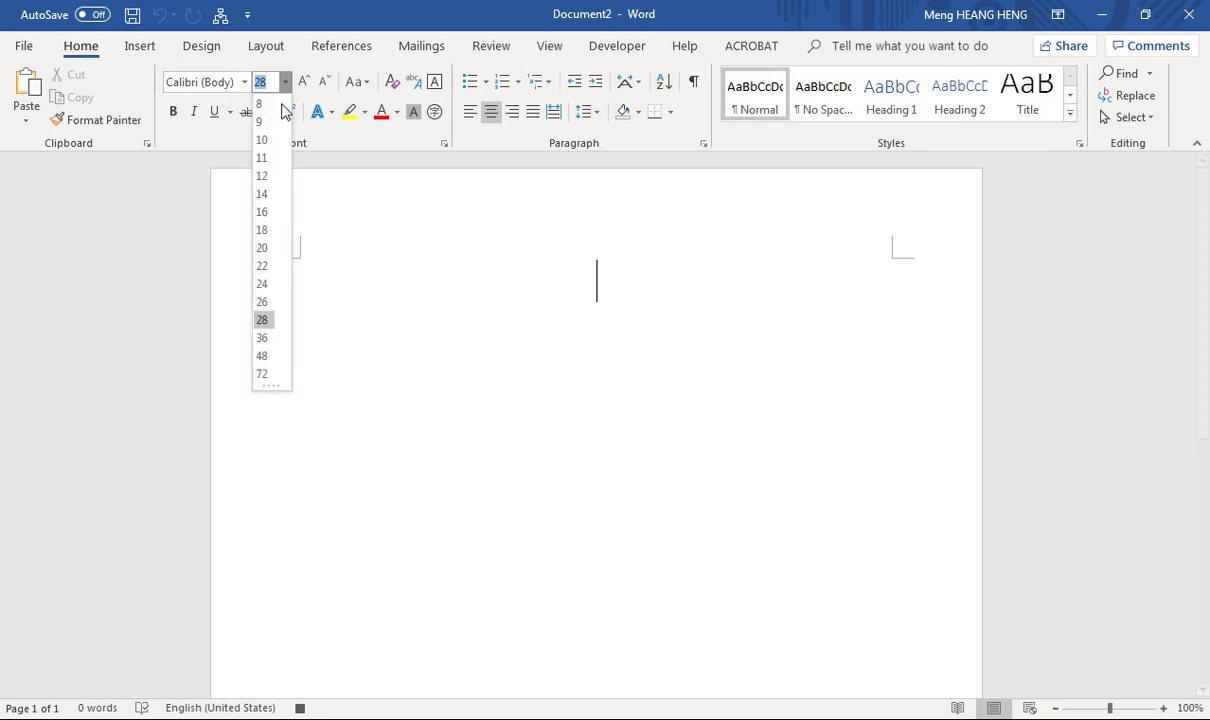
left_click(277, 172)
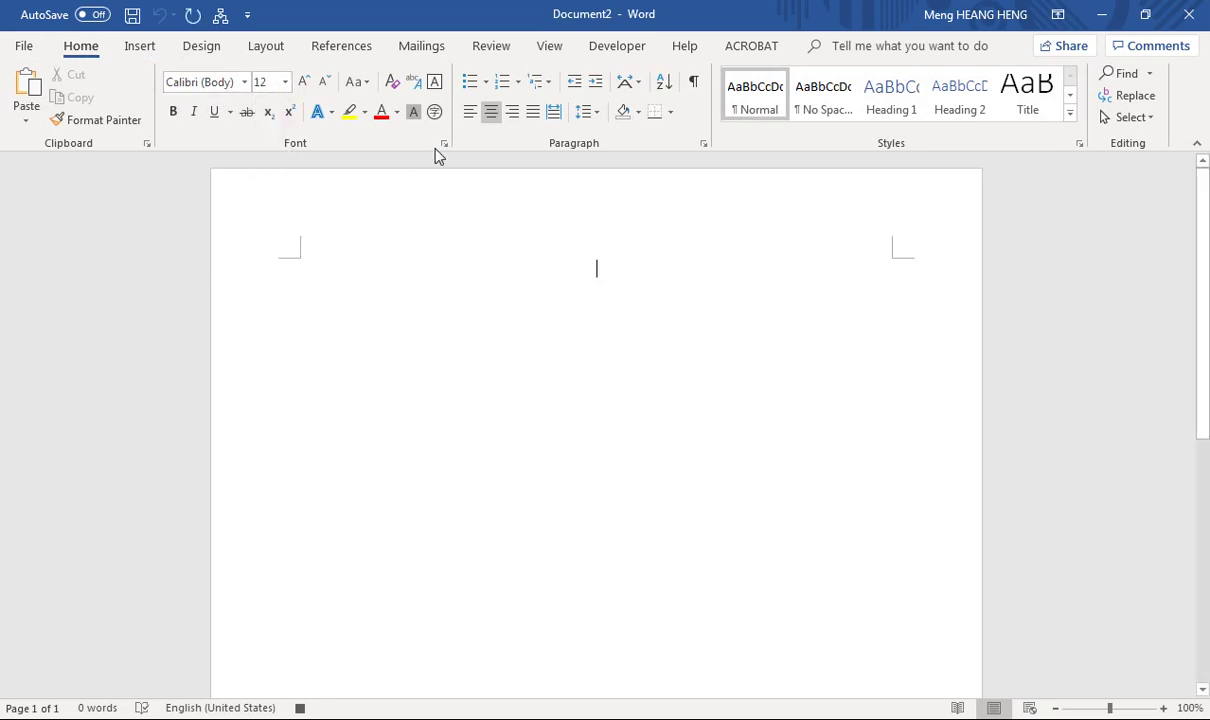
left_click(470, 111)
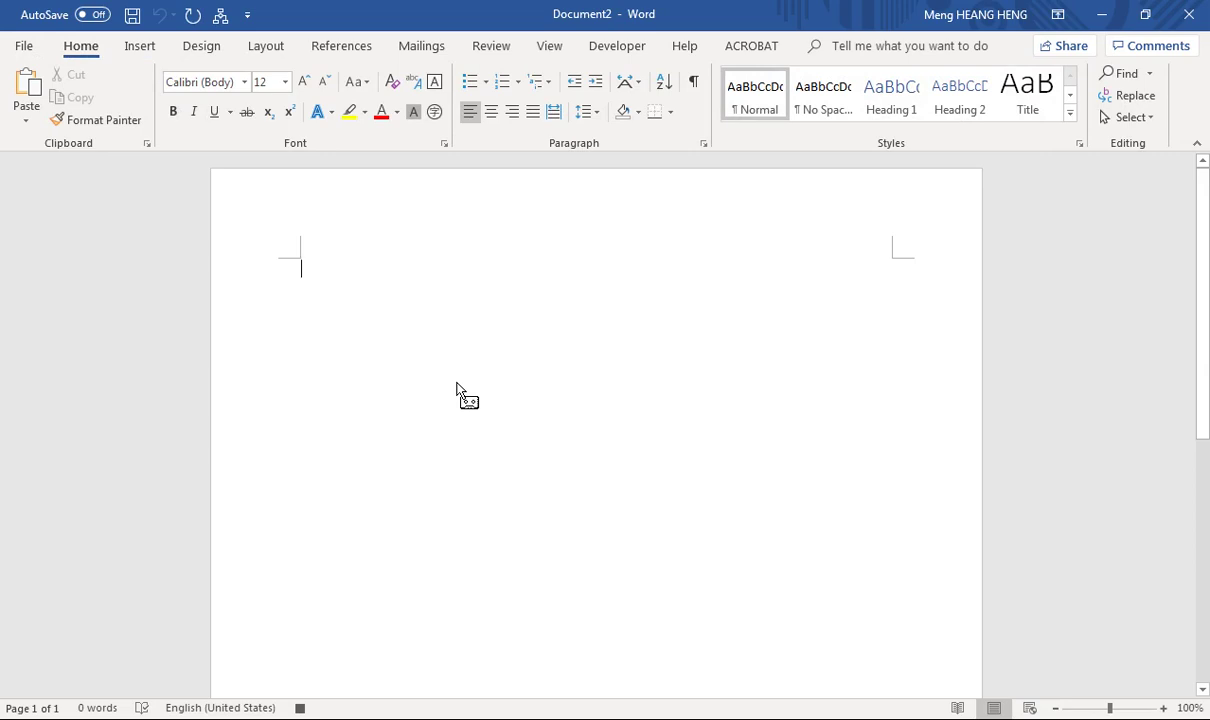
- Type the lines 'We Share Knowledge', 'By Weshare', 'Signature' and a dashed signature line
type("We ")
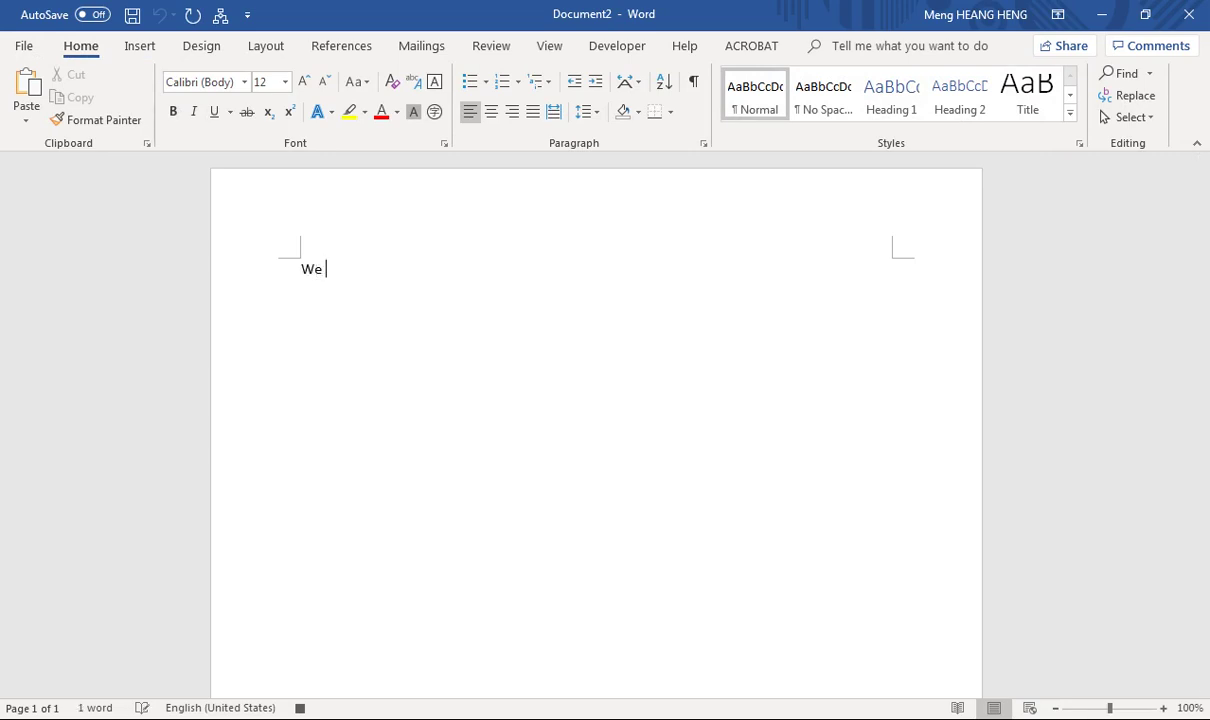
type("Share ")
type("K")
key("BackSpace")
type("Knowledge")
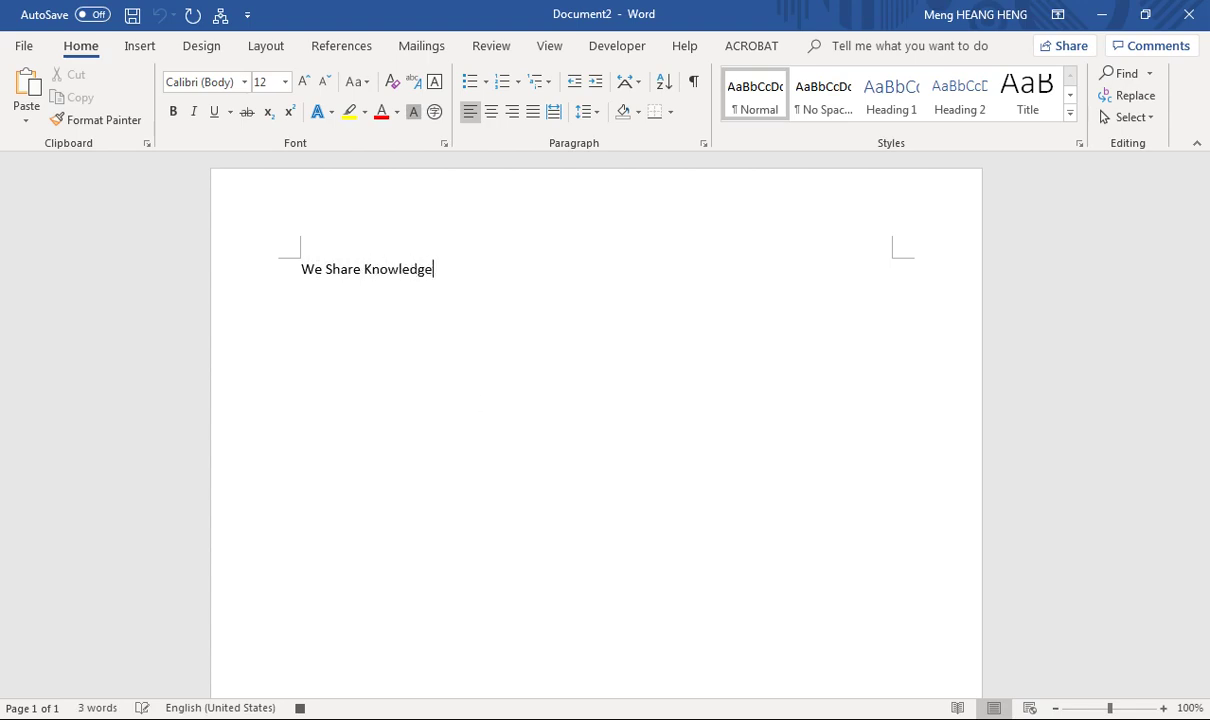
key("Return")
type("By")
type("M")
key("BackSpace")
type("We")
type("share")
key("Return")
type("Sig")
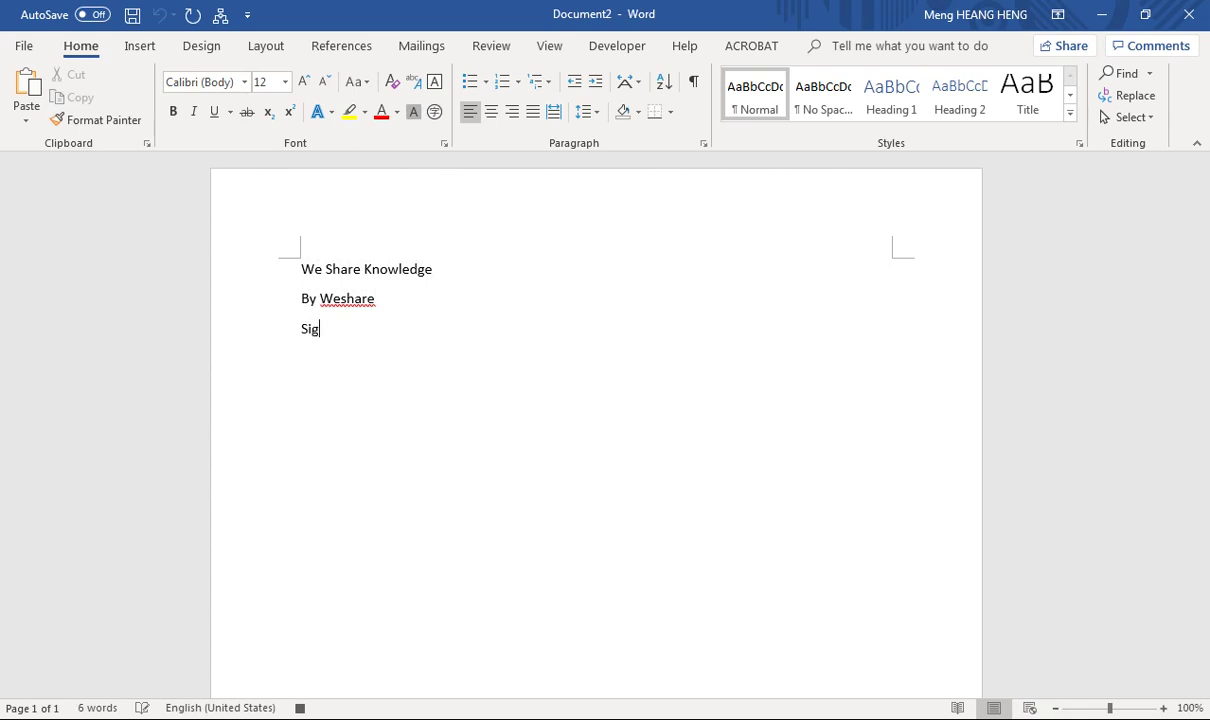
type("nature ")
type("----------------")
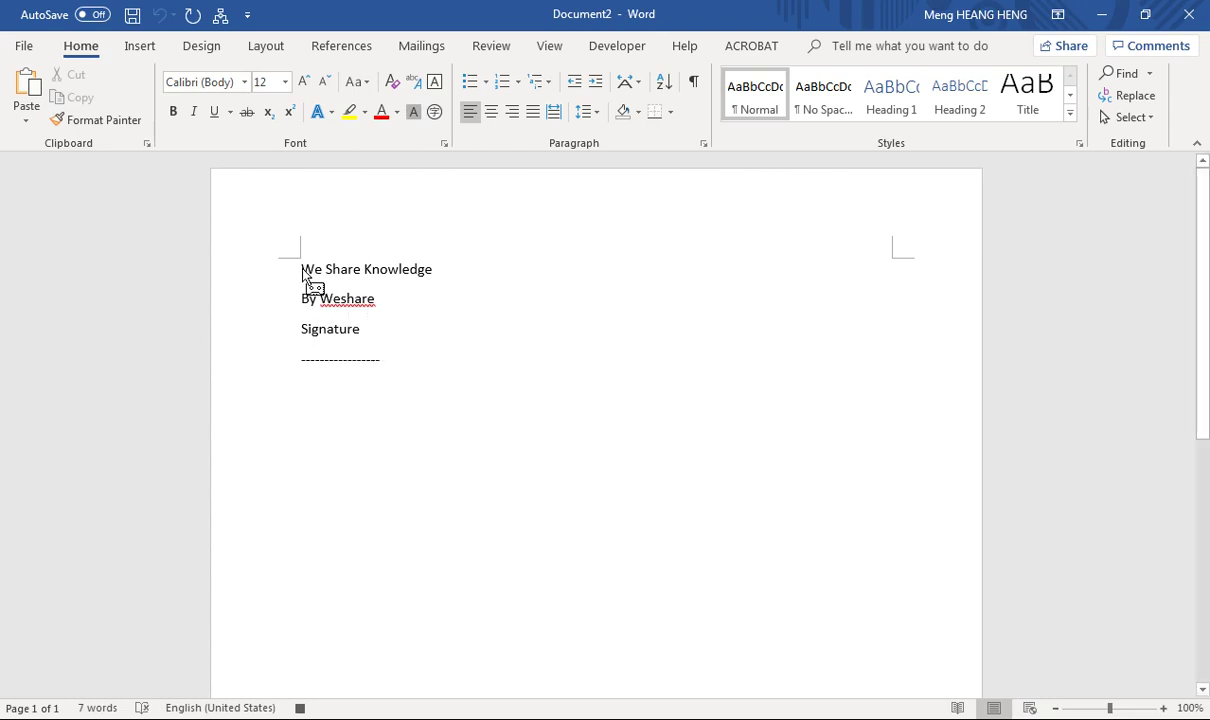
mouse_move(320, 329)
left_mouse_down()
mouse_move(370, 318)
mouse_move(362, 312)
left_mouse_up()
mouse_move(362, 312)
left_mouse_down()
mouse_move(367, 275)
mouse_move(327, 297)
mouse_move(384, 381)
mouse_move(379, 352)
mouse_move(397, 386)
mouse_move(384, 370)
mouse_move(408, 340)
left_mouse_up()
mouse_move(380, 287)
left_mouse_down()
mouse_move(392, 270)
mouse_move(412, 284)
mouse_move(381, 362)
mouse_move(386, 313)
mouse_move(409, 272)
mouse_move(303, 282)
left_mouse_up()
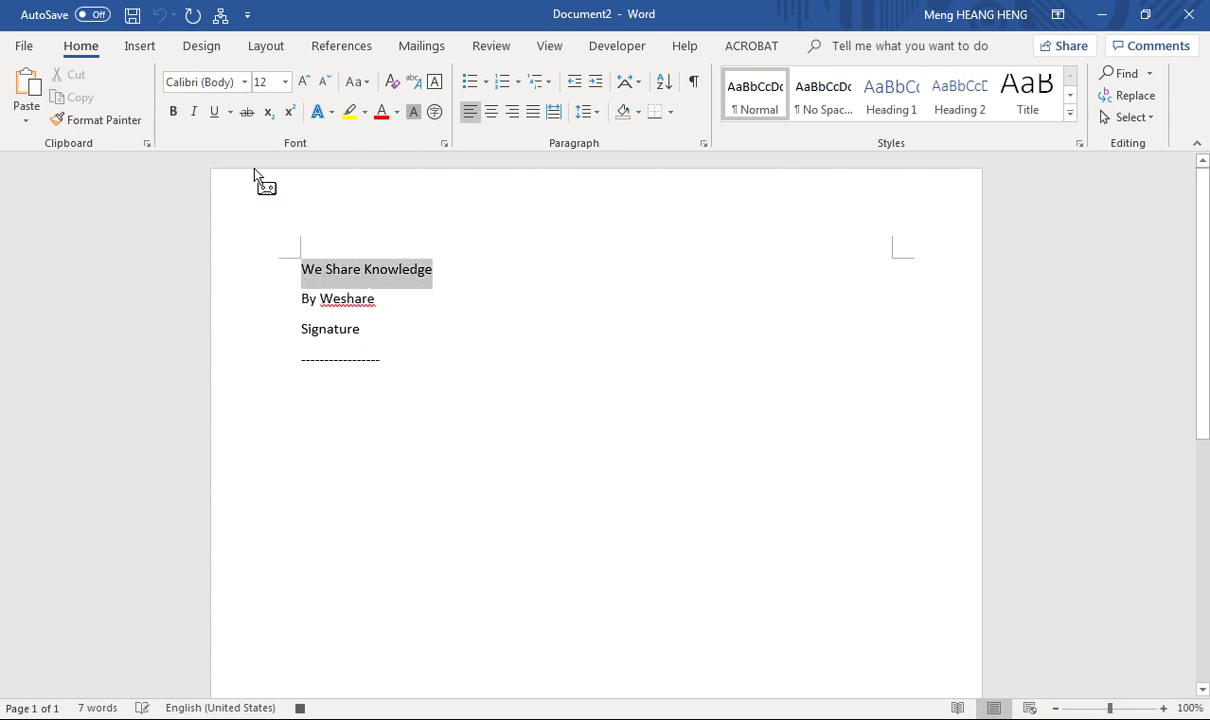
- Make 'We Share Knowledge' bold italic and highlight 'By Weshare' in yellow
left_click(174, 112)
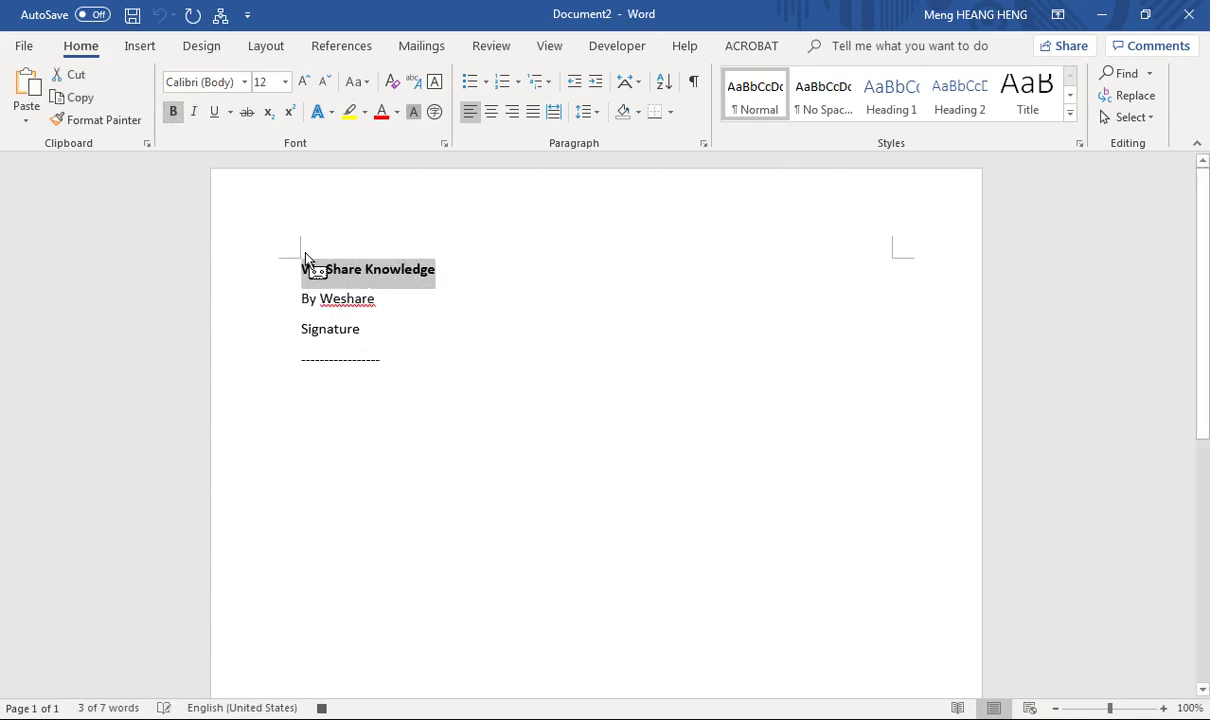
left_click(193, 111)
left_click_drag(383, 303, 303, 303)
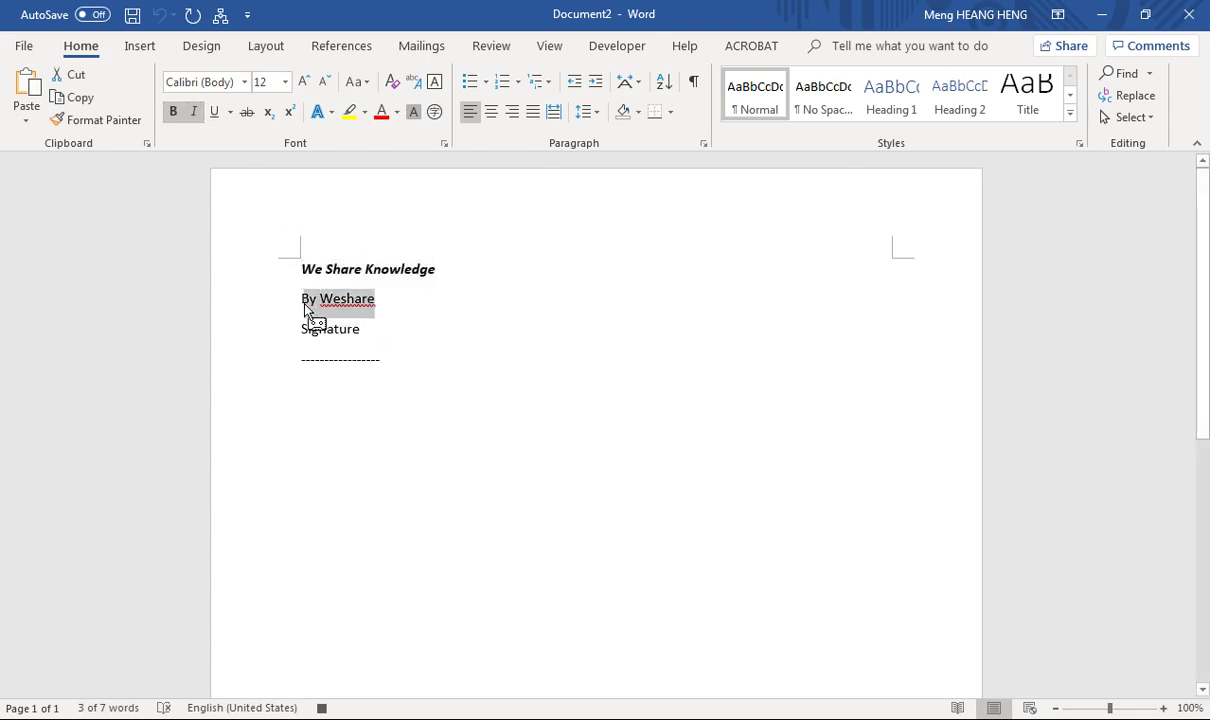
left_click(350, 112)
- Type the date 2019-3-28 on the Signature line
left_click_drag(350, 299, 427, 305)
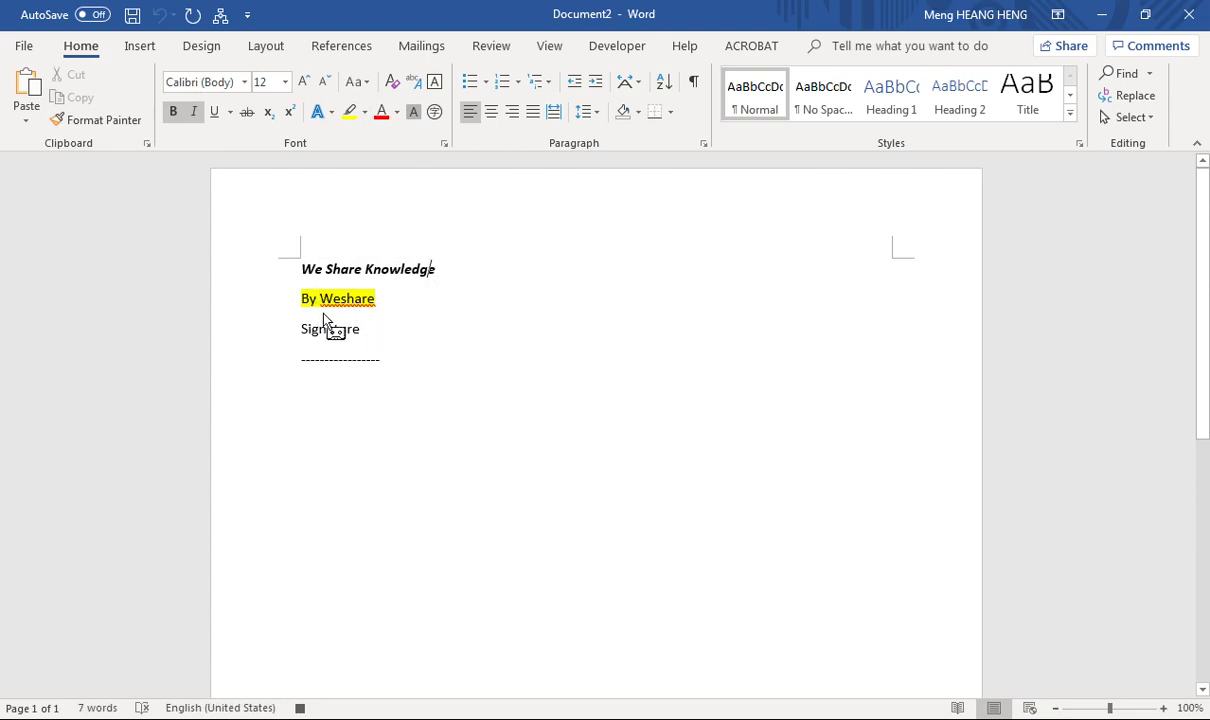
left_click_drag(338, 362, 372, 340)
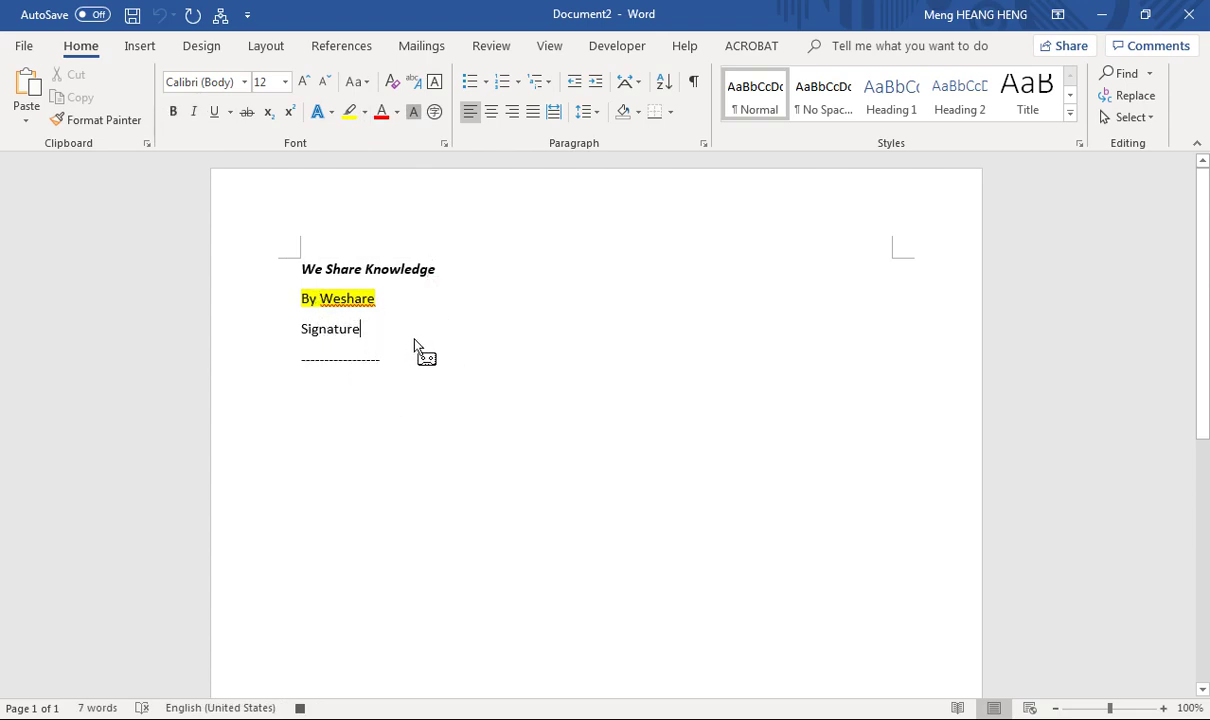
type(" 2")
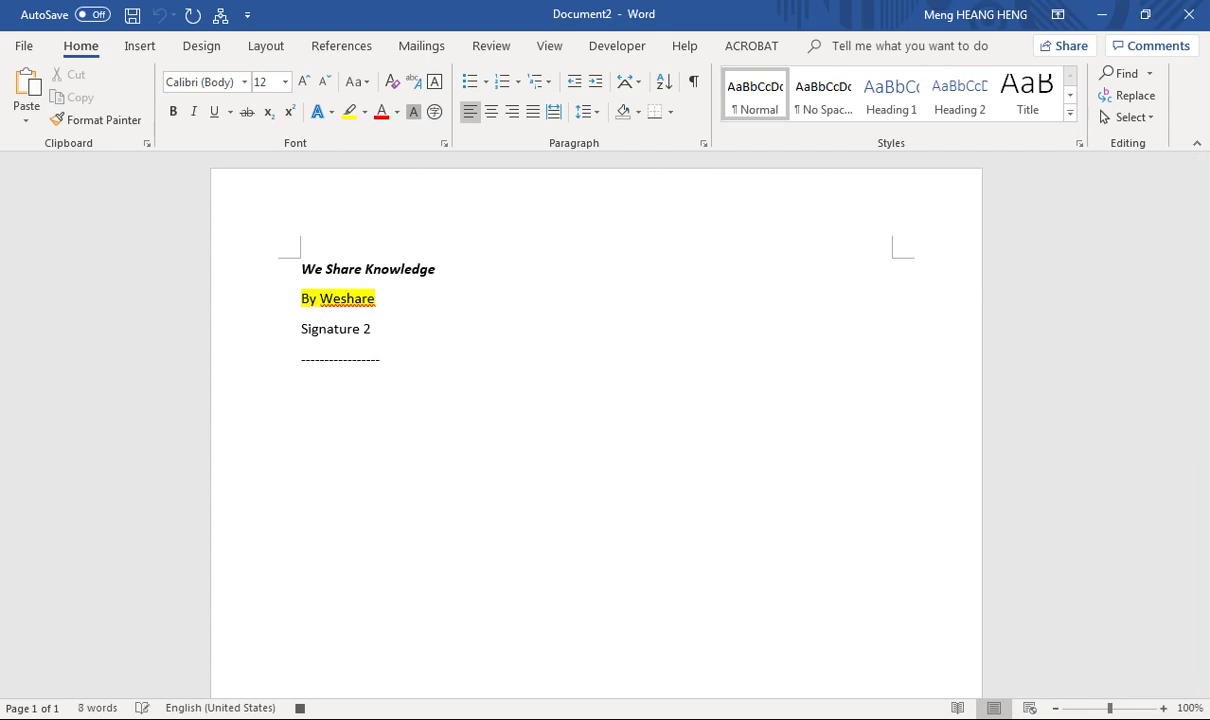
type("019-")
type("3-")
type("28")
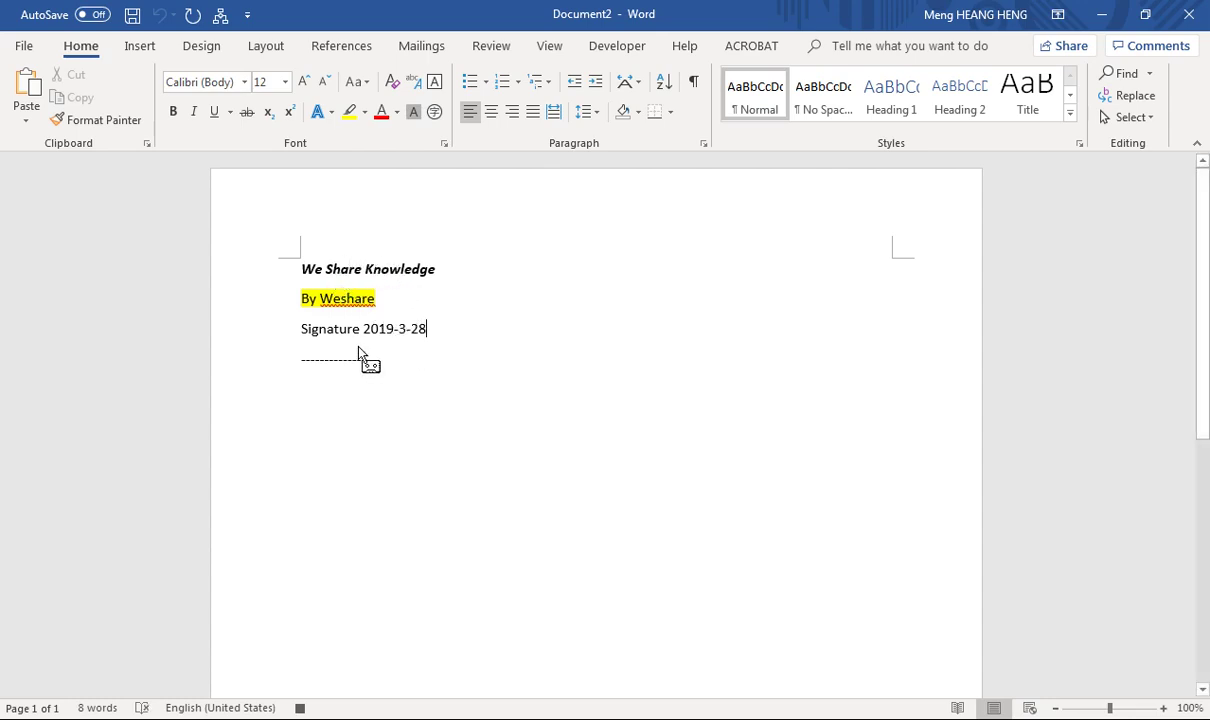
mouse_move(364, 305)
left_mouse_down()
mouse_move(338, 283)
mouse_move(556, 50)
left_mouse_up()
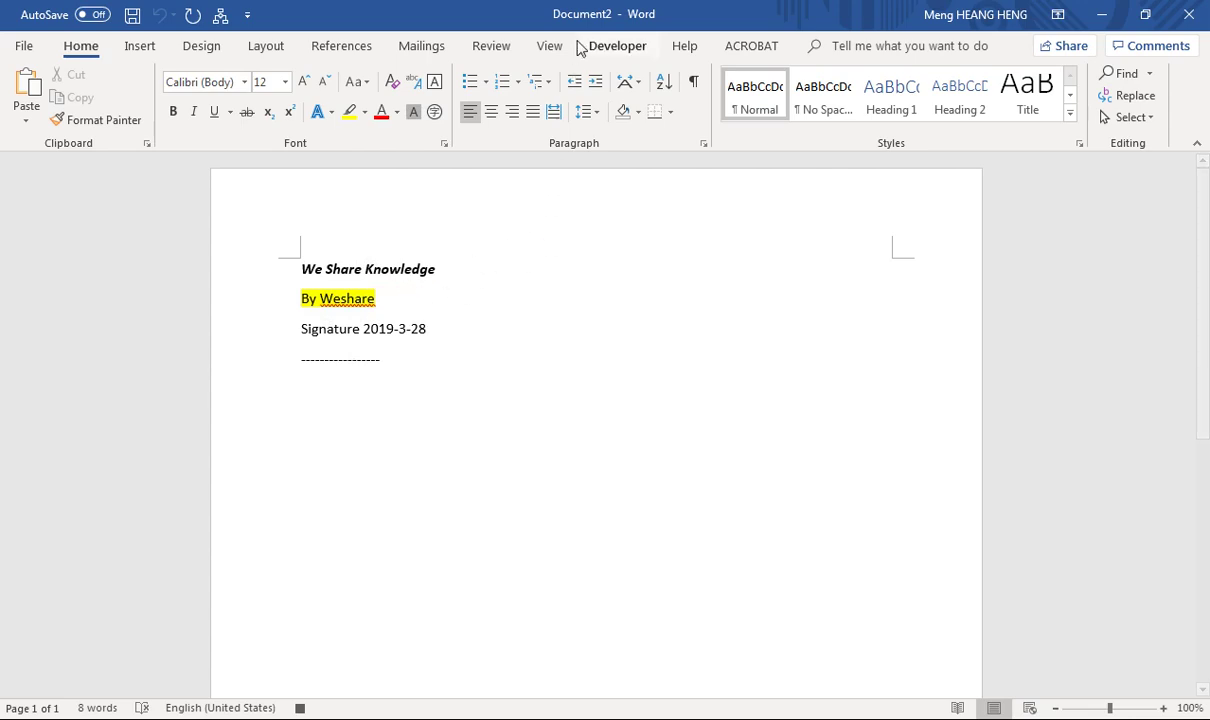
- Stop recording the signature macro from View > Macros
left_click(552, 47)
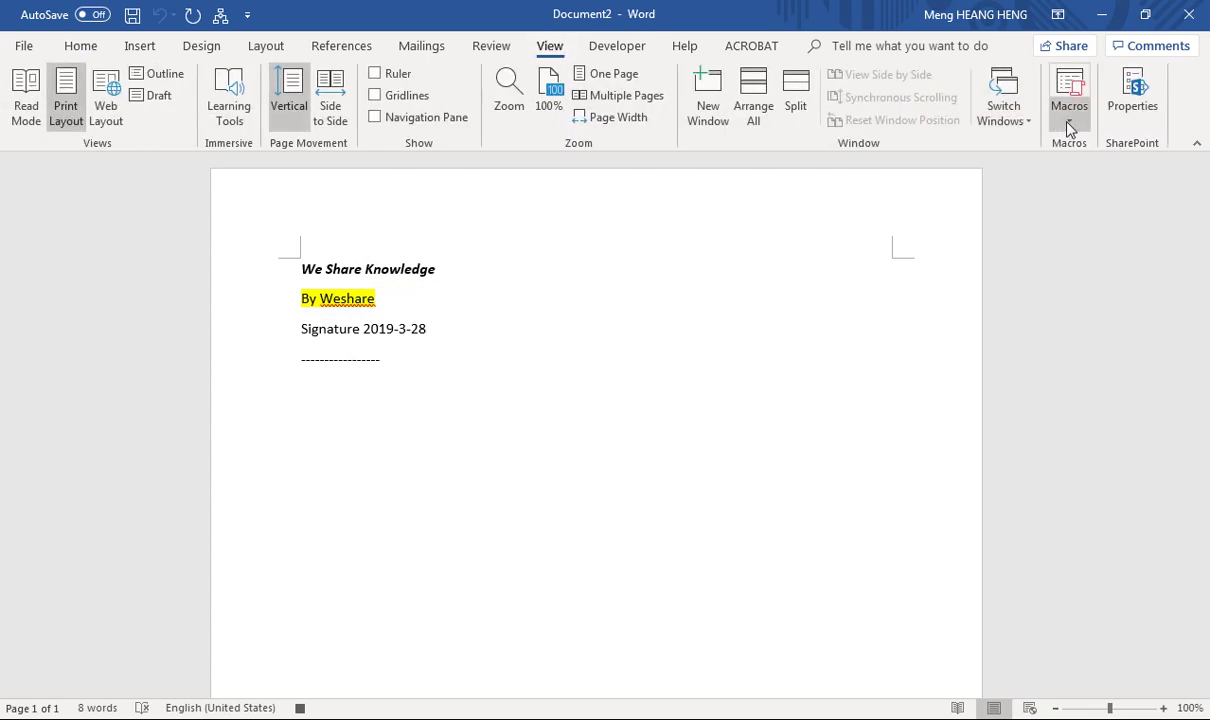
left_click(1069, 118)
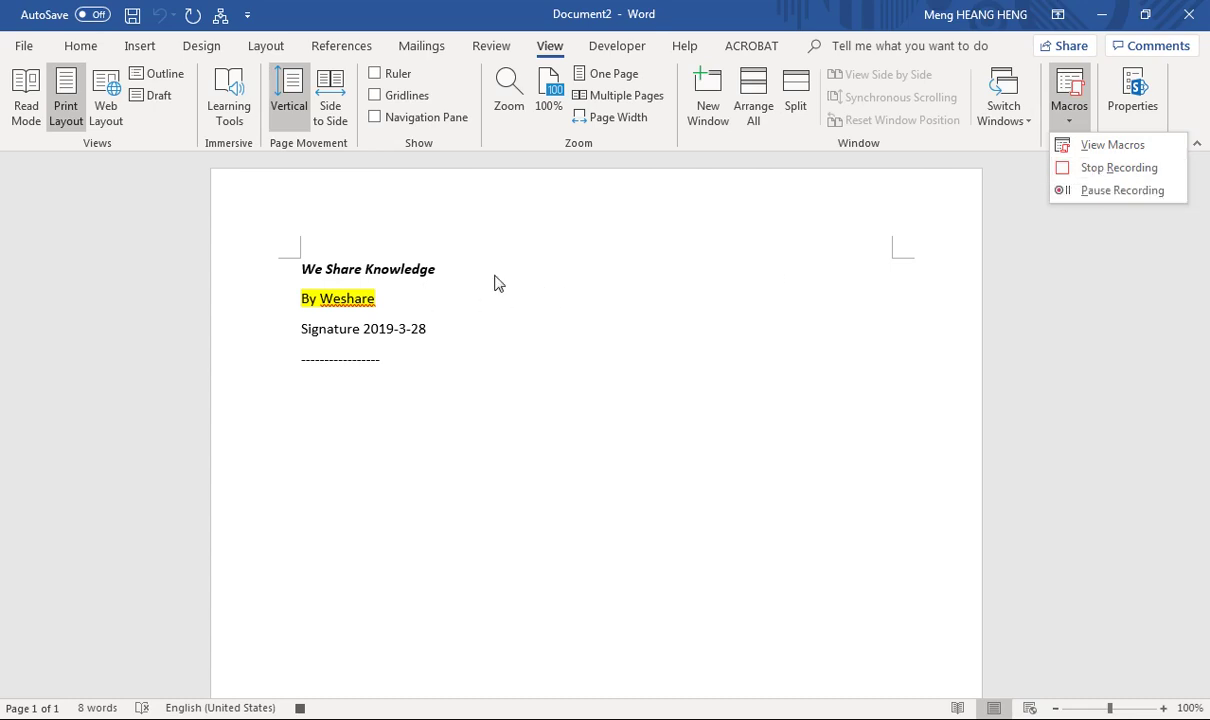
left_click(1115, 168)
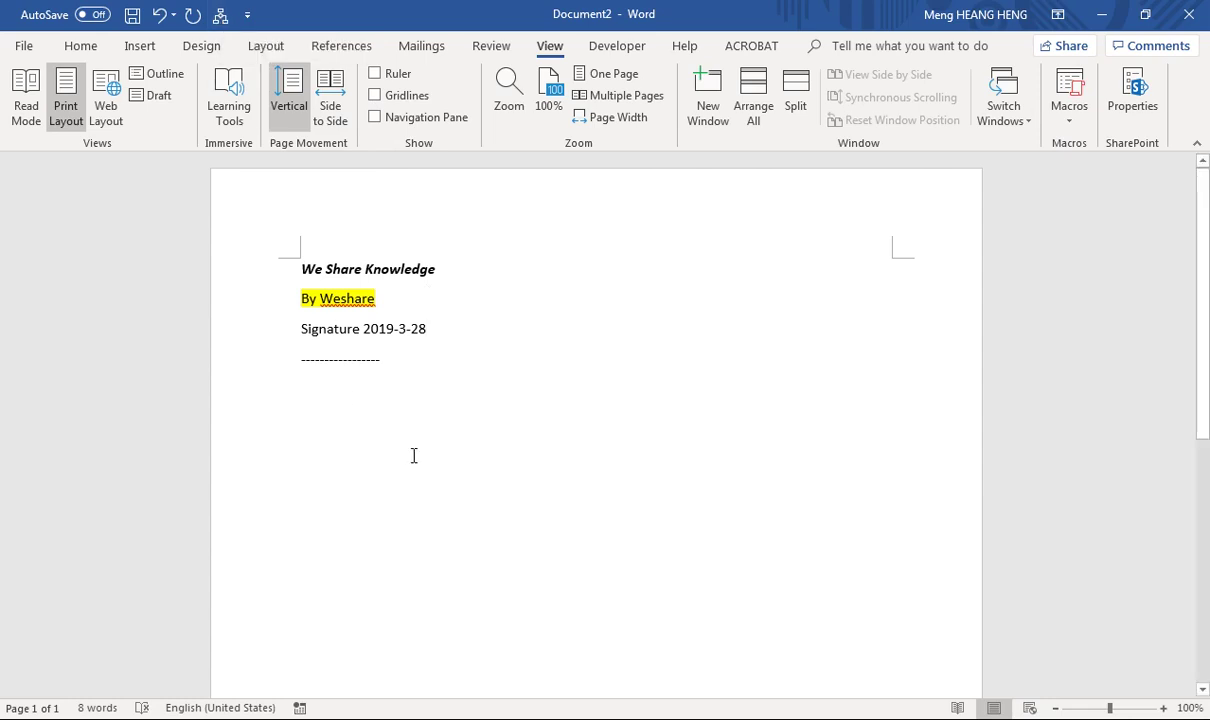
- Delete the entire signature block and apply the Normal style to the empty page
key("ctrl+a")
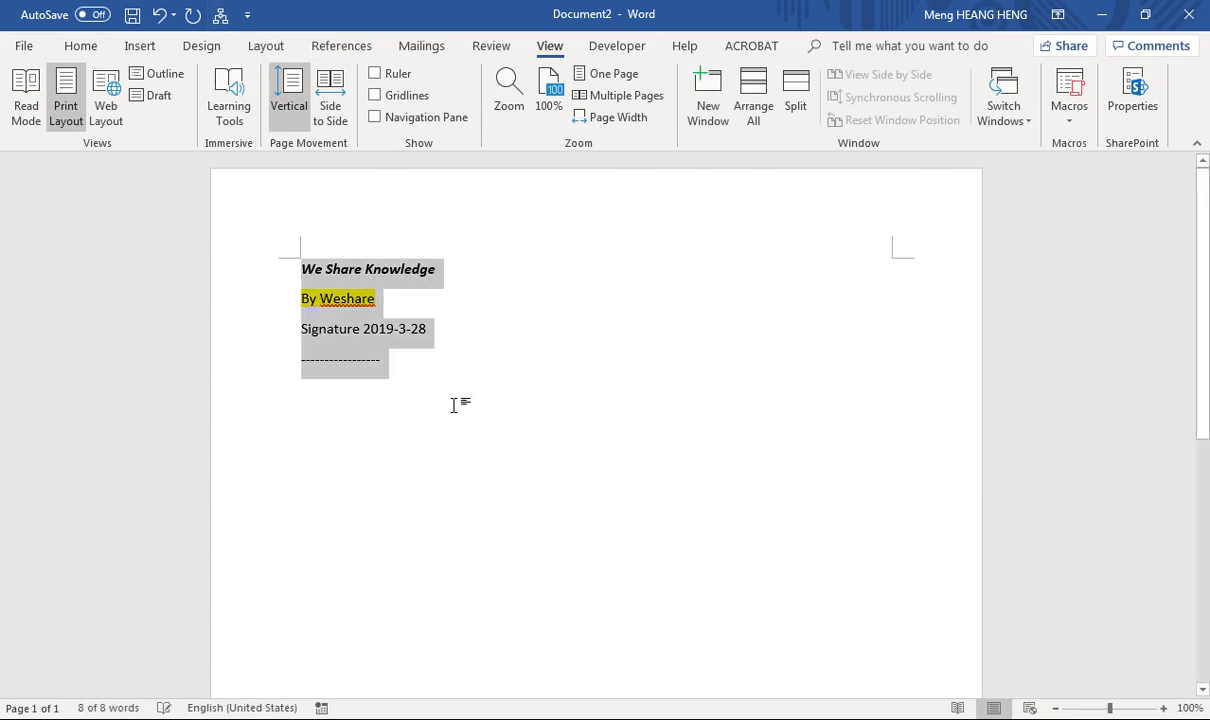
key("Delete")
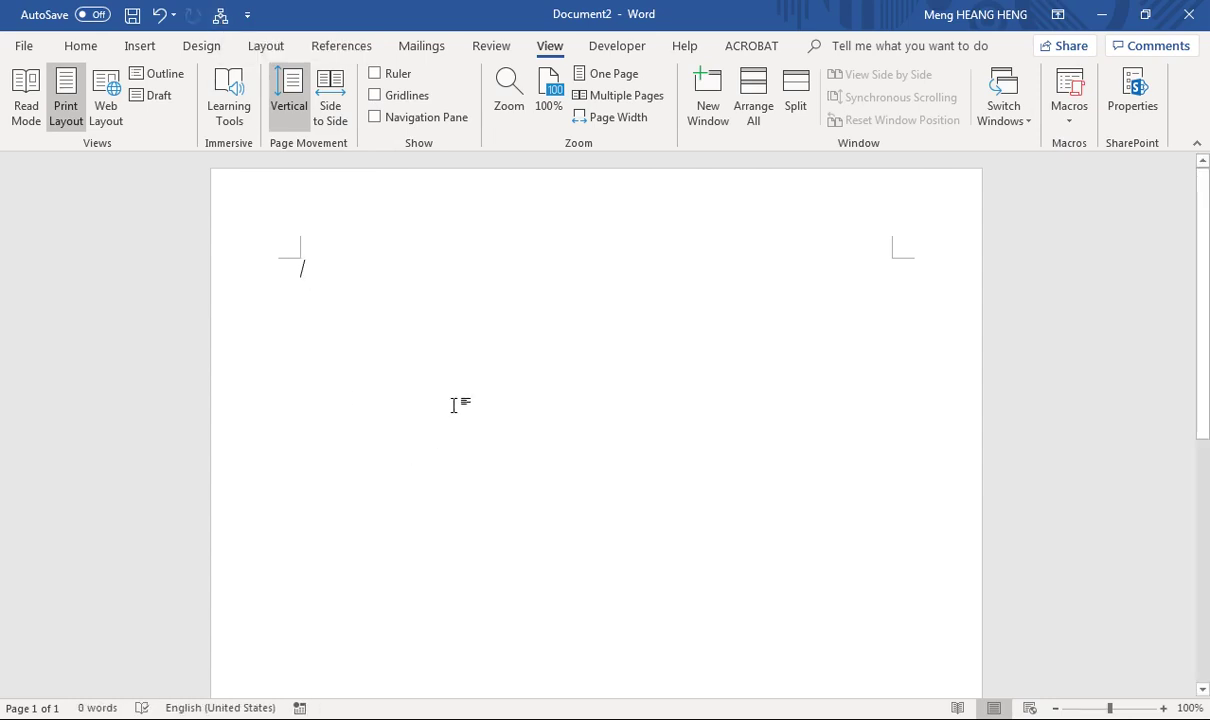
left_click(24, 46)
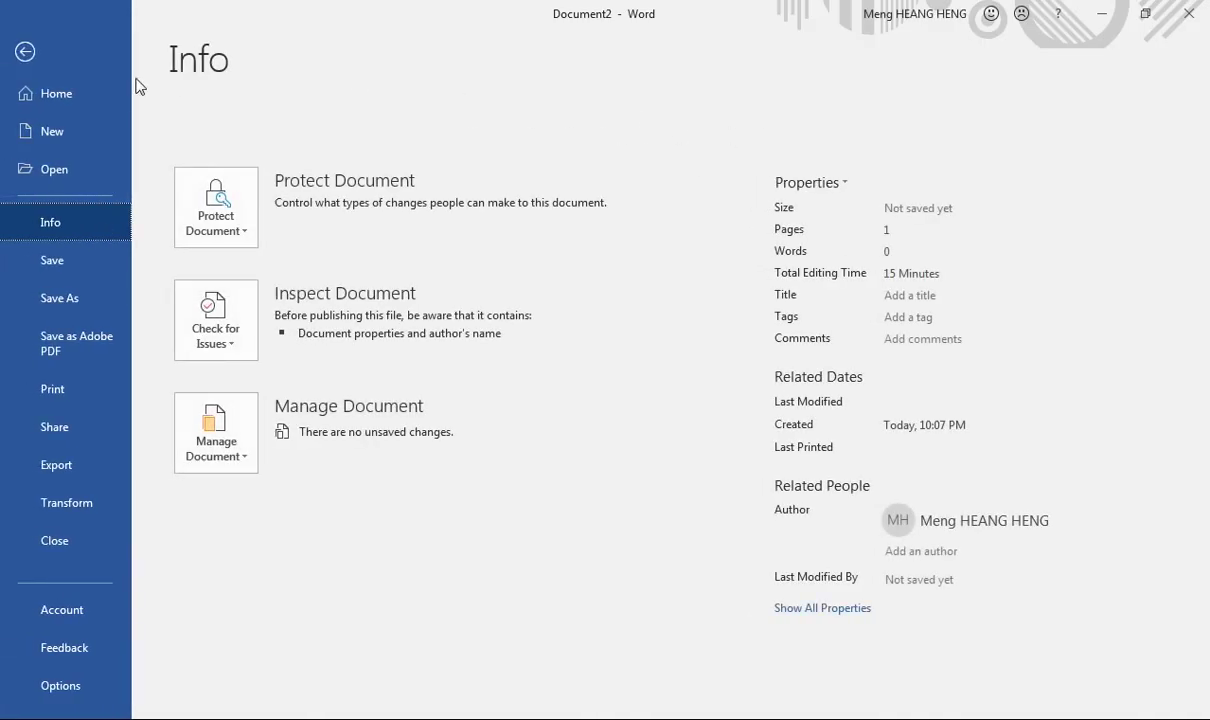
left_click(25, 51)
left_click(80, 46)
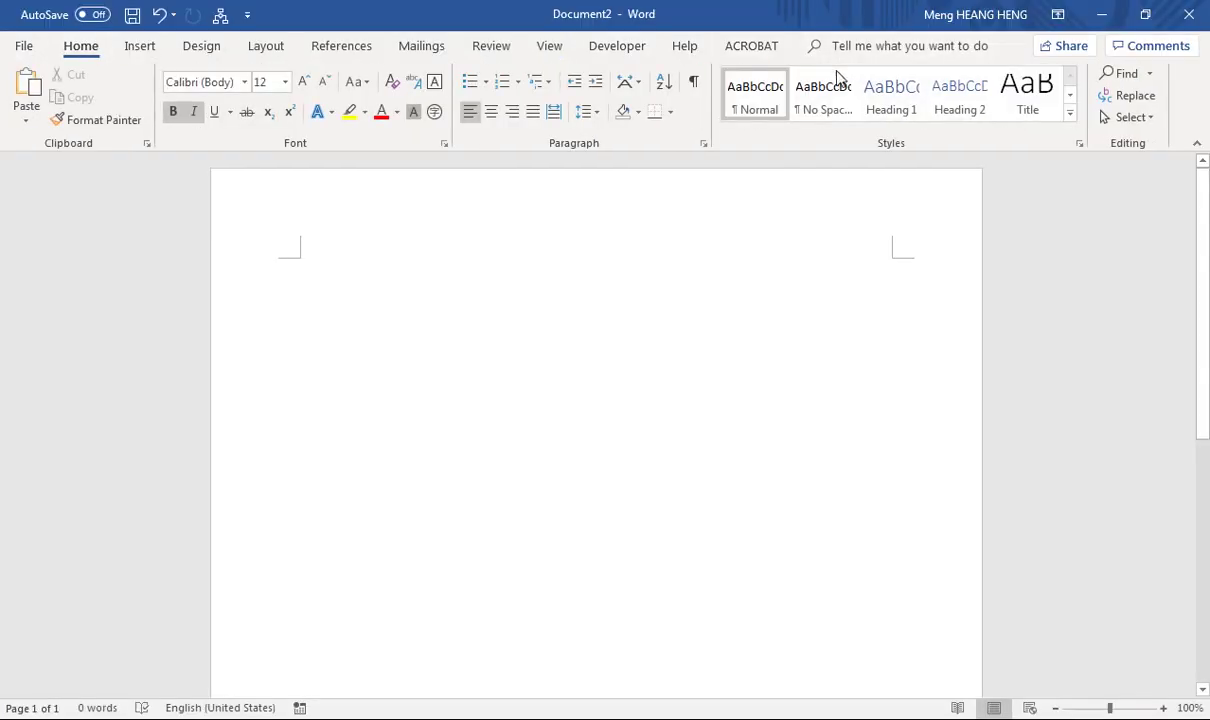
left_click(756, 100)
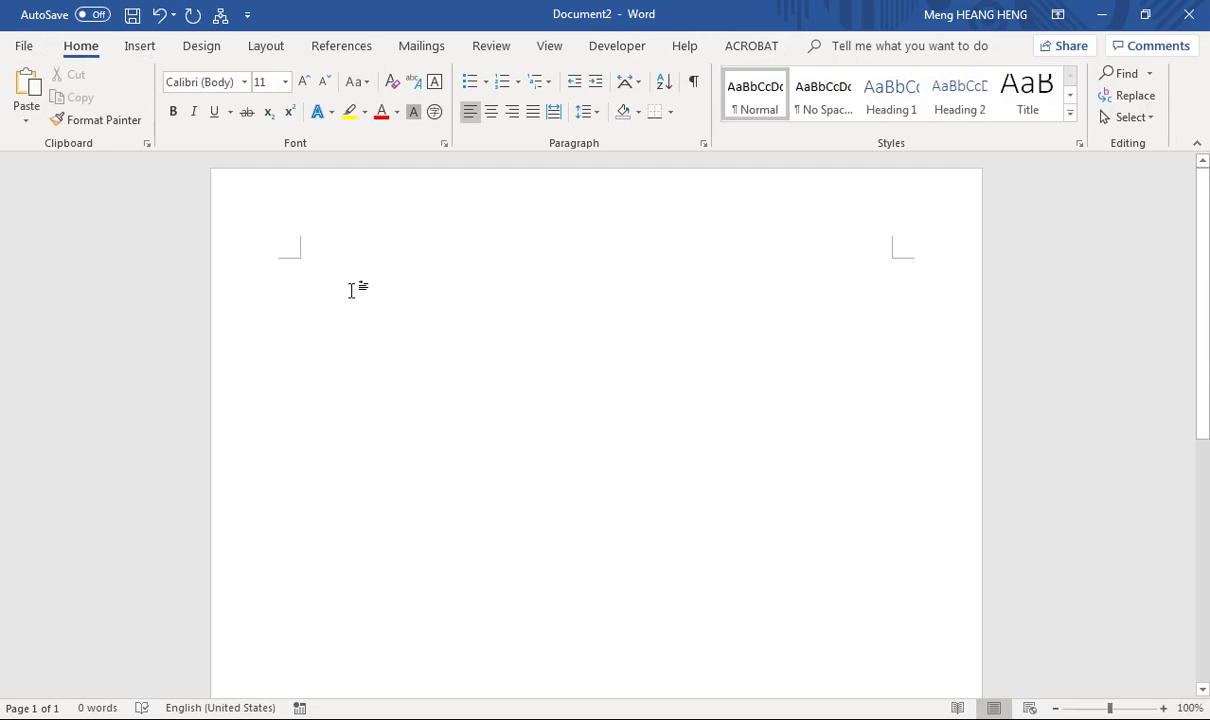
- Type filler text lines and run the signature macro from the Quick Access Toolbar
type("hel")
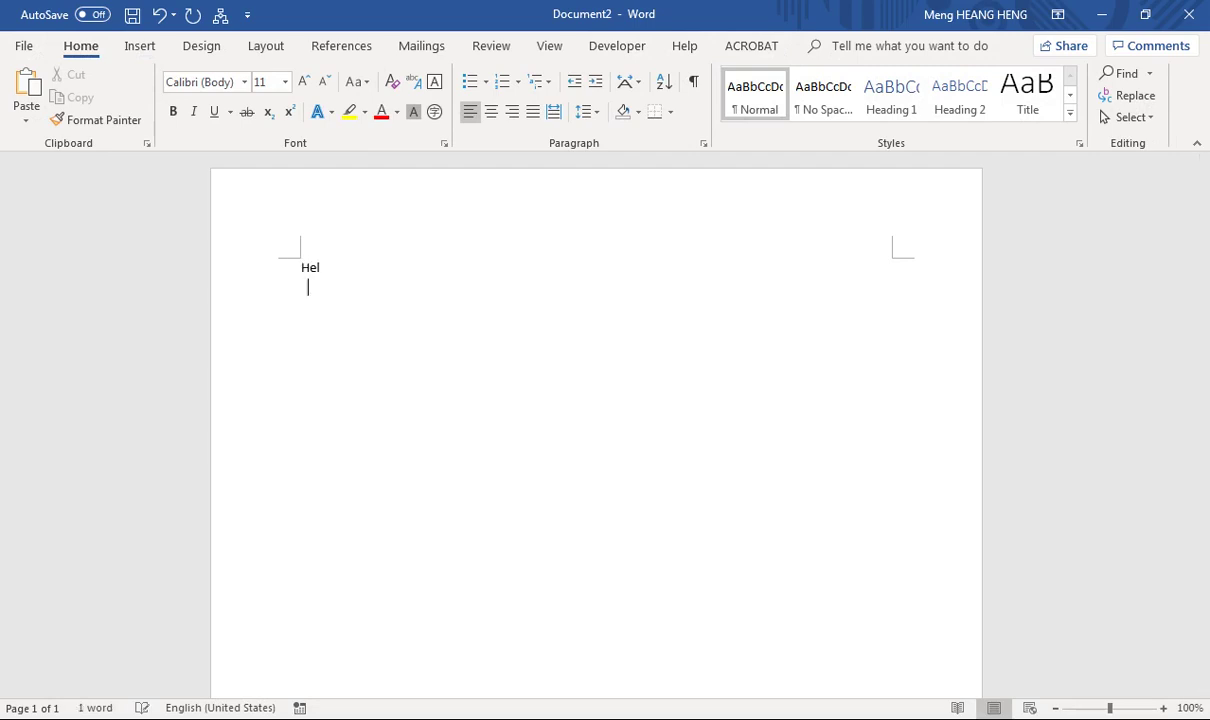
type("sdf ds f sd f sdf sdfsd")
key("Return")
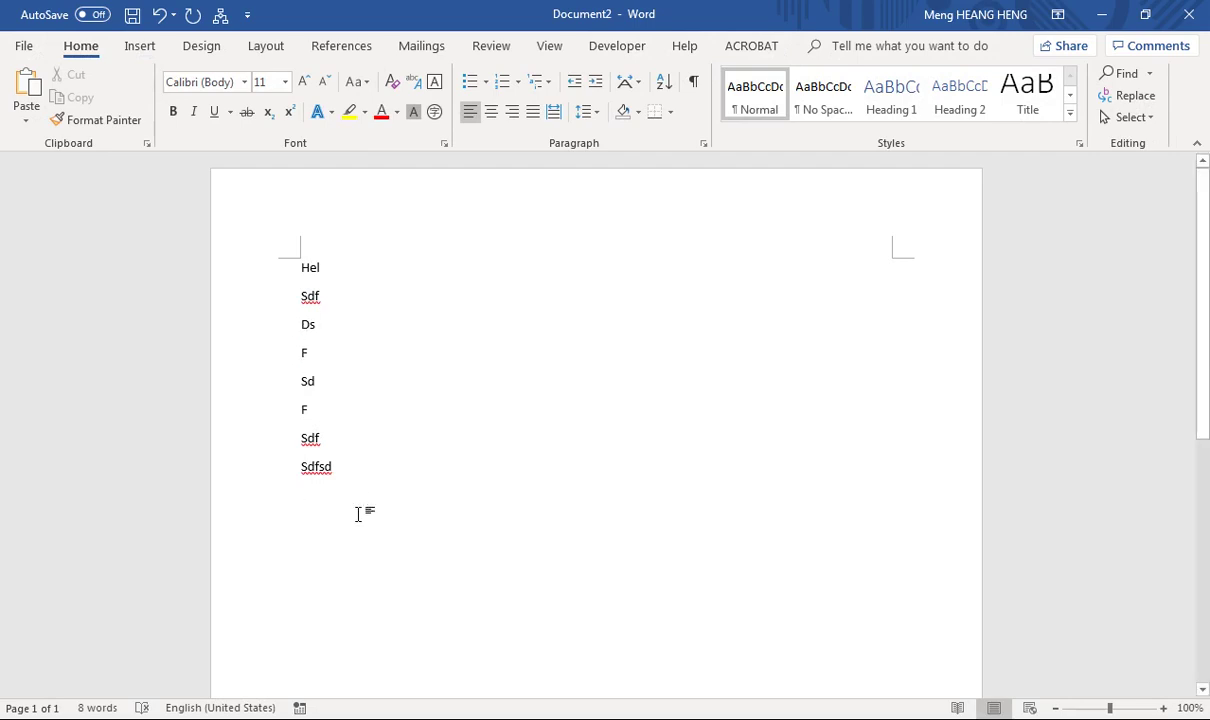
left_click(220, 15)
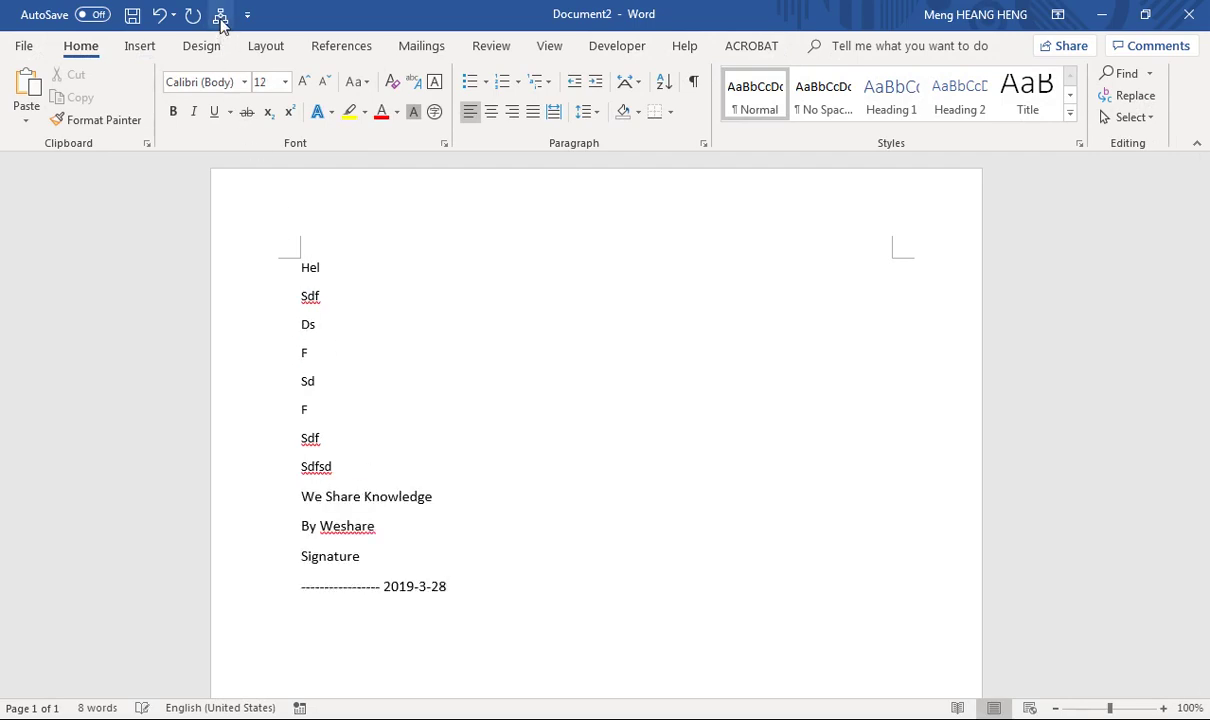
- Select and deselect the inserted signature block to check its lines
mouse_move(470, 596)
left_mouse_down()
mouse_move(343, 533)
mouse_move(305, 497)
left_mouse_up()
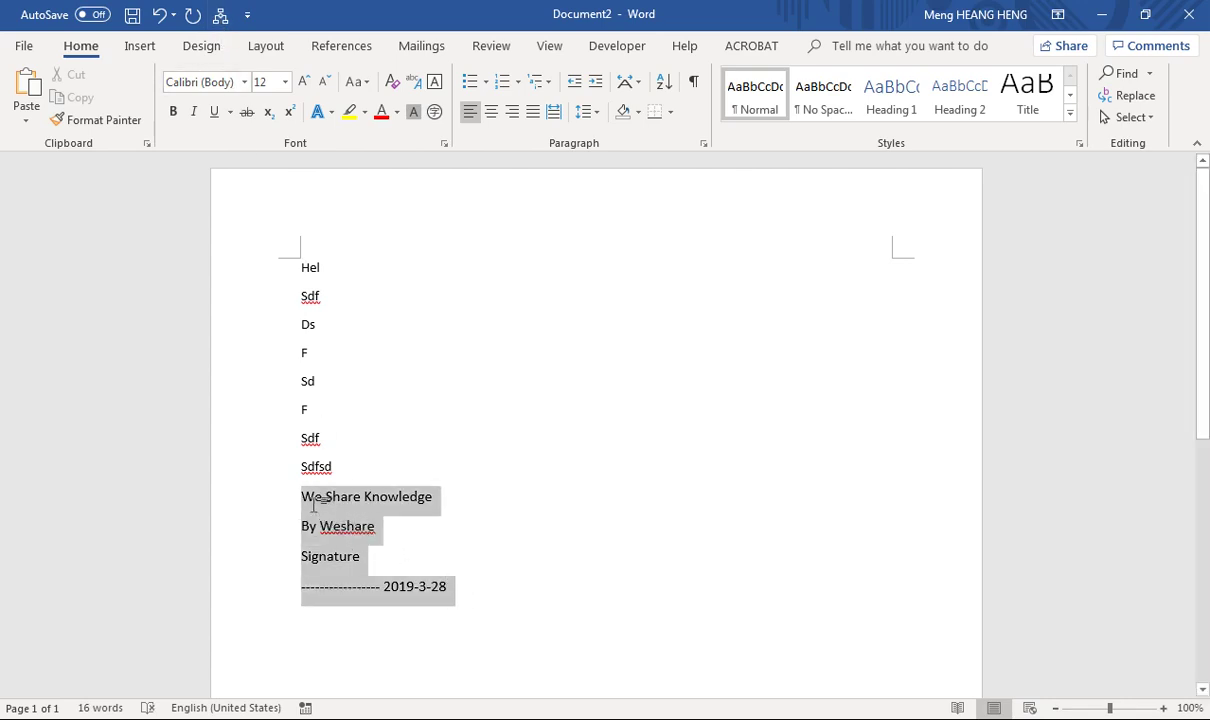
left_click(380, 530)
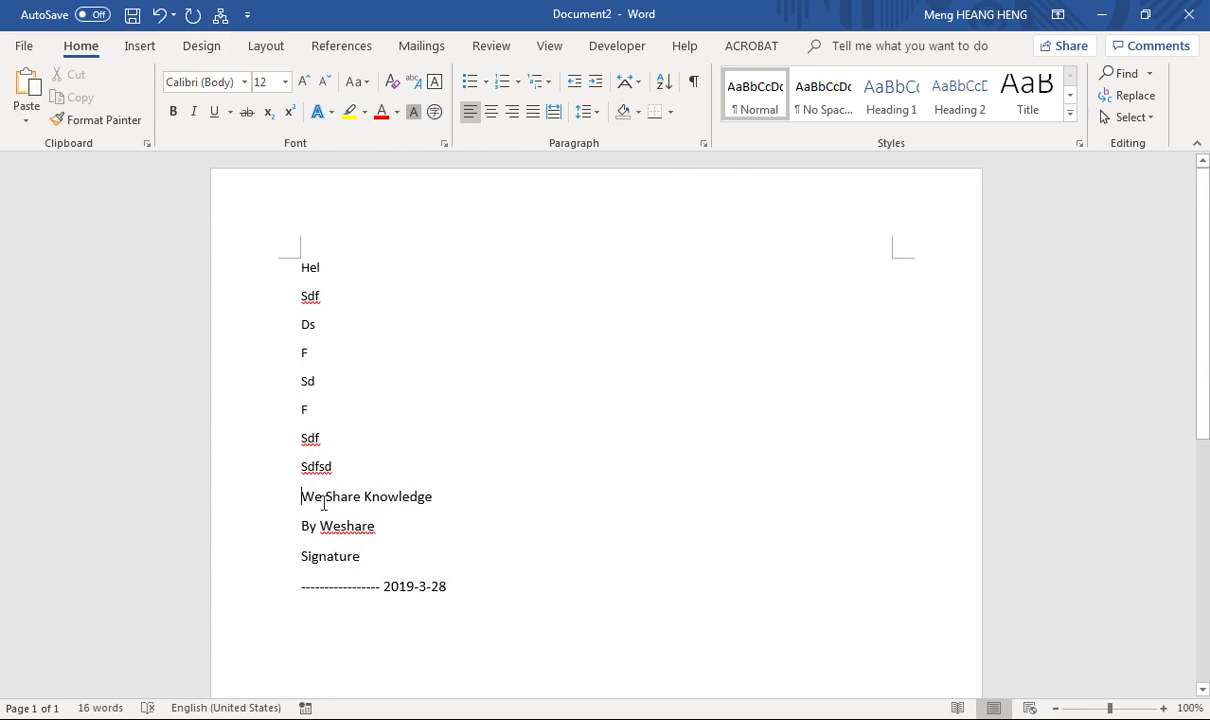
left_click_drag(323, 504, 440, 498)
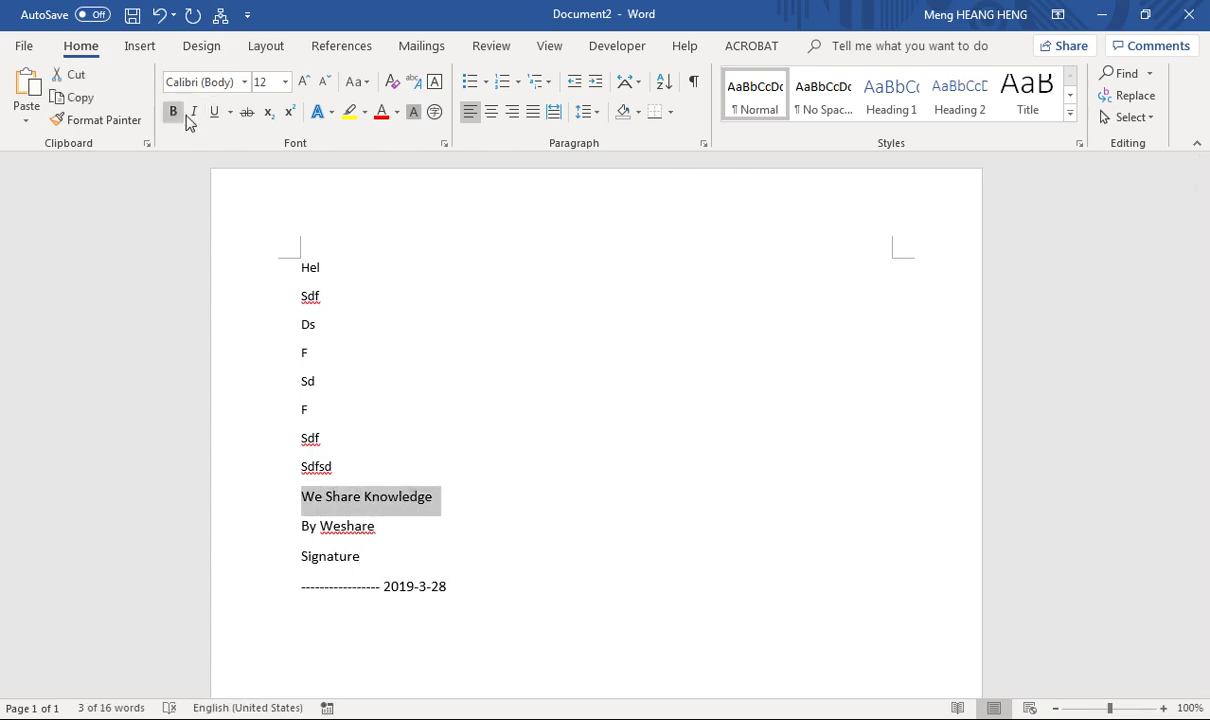
left_click_drag(500, 589, 302, 496)
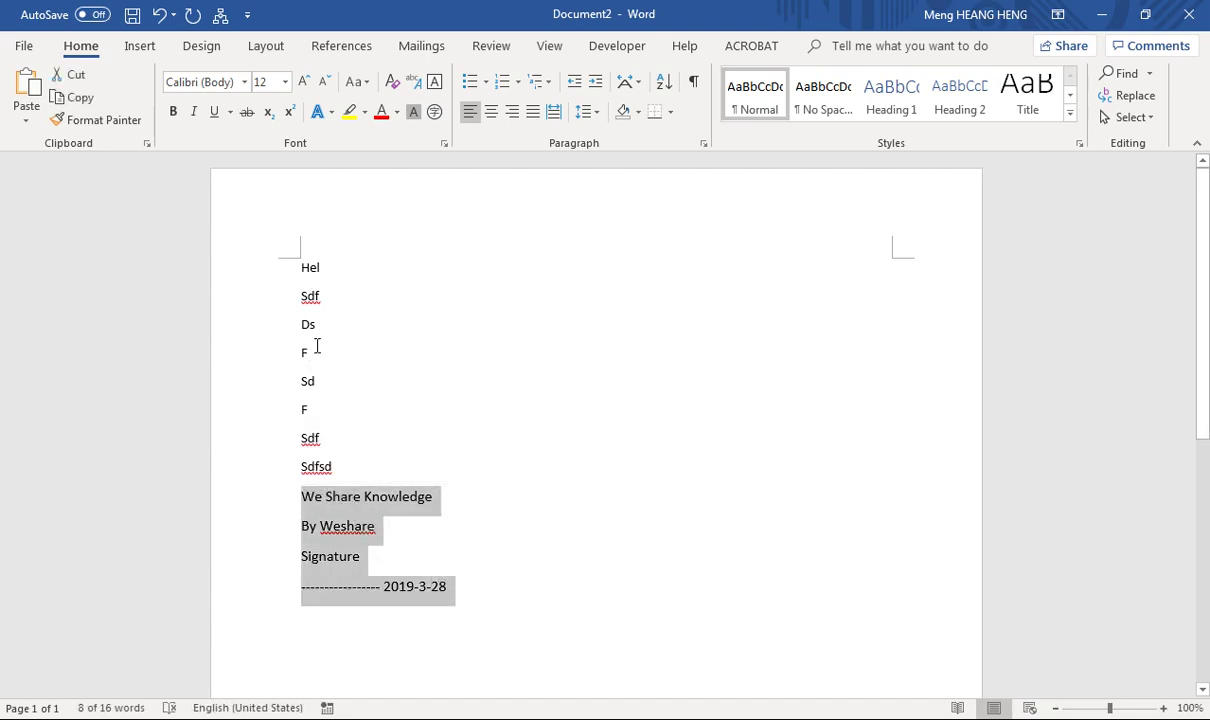
left_click(358, 501)
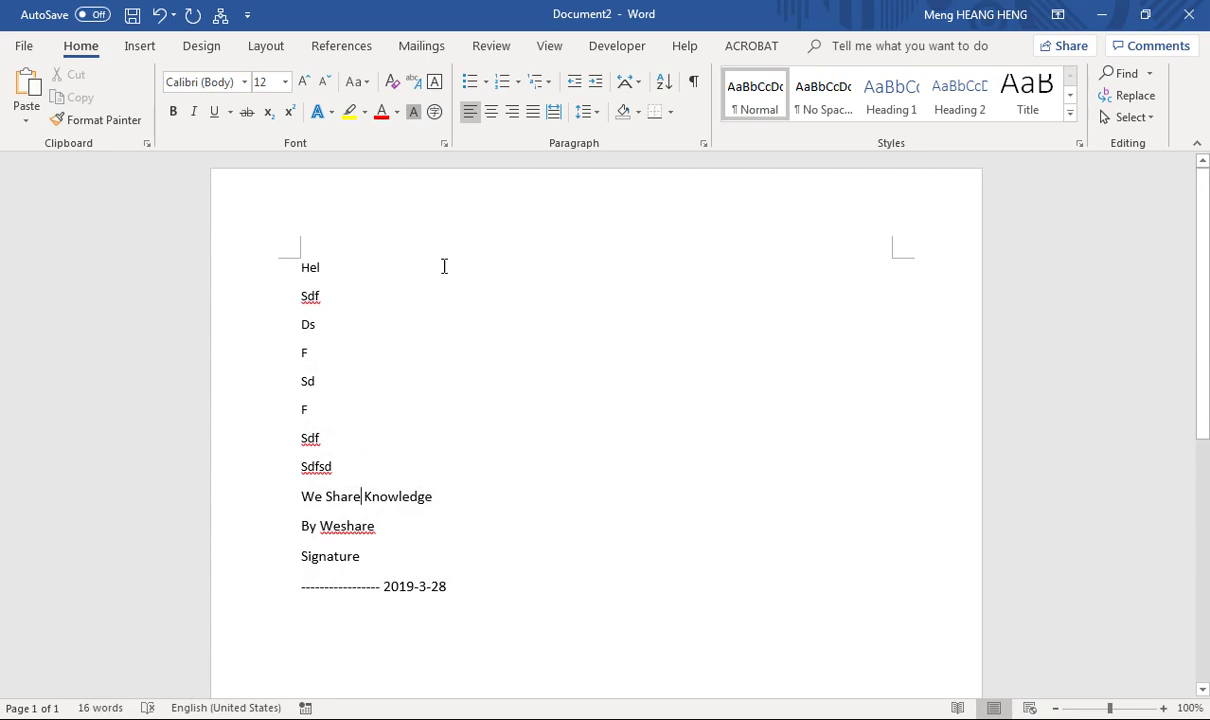
- Open View Macros, check the 'Macros in' list, and edit the signature macro
left_click(549, 46)
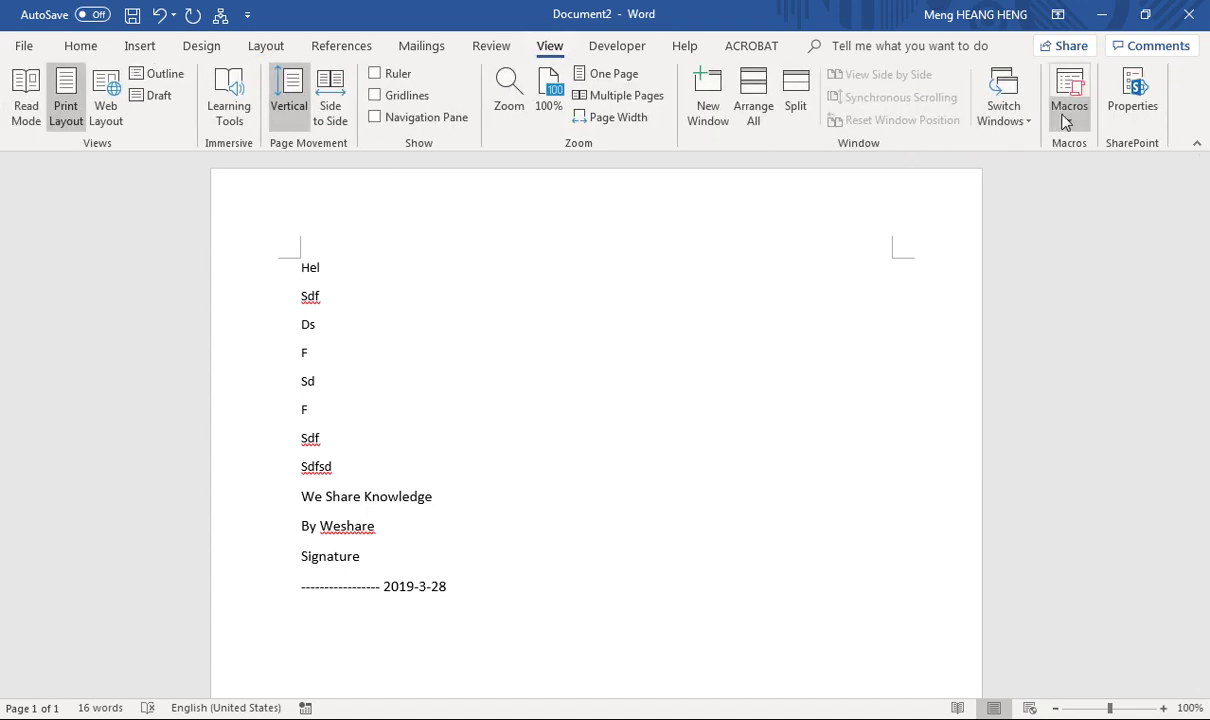
left_click(1066, 118)
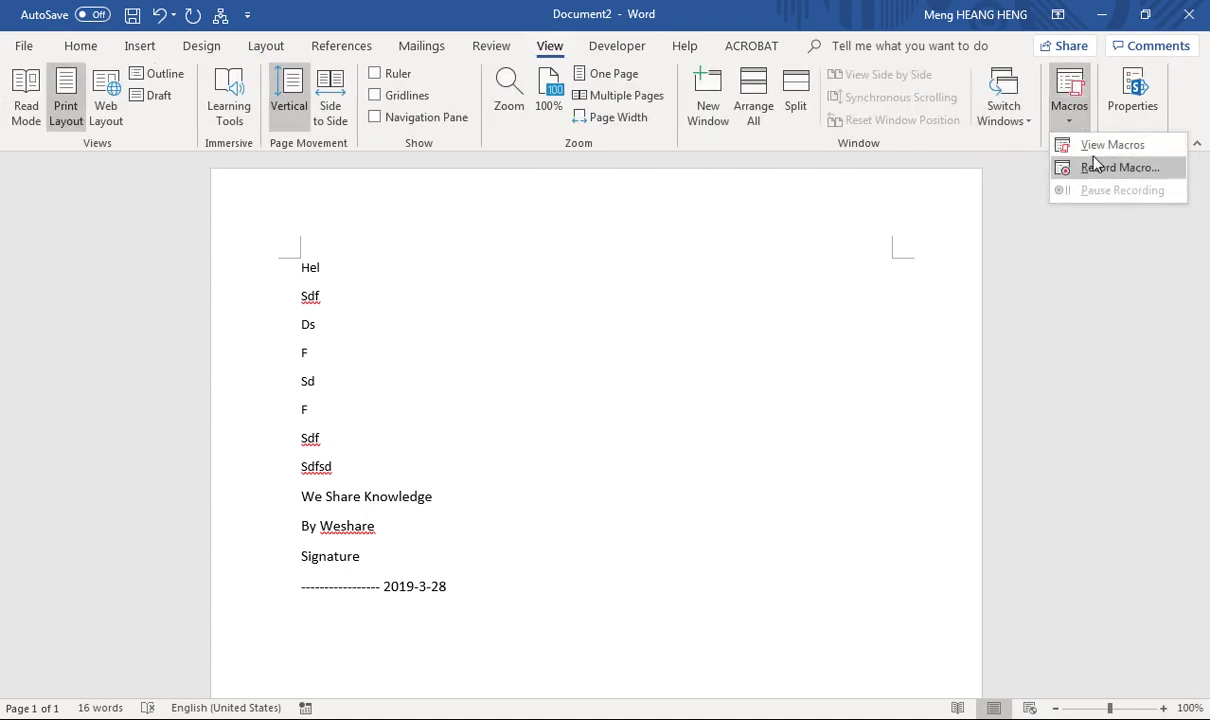
left_click(1080, 146)
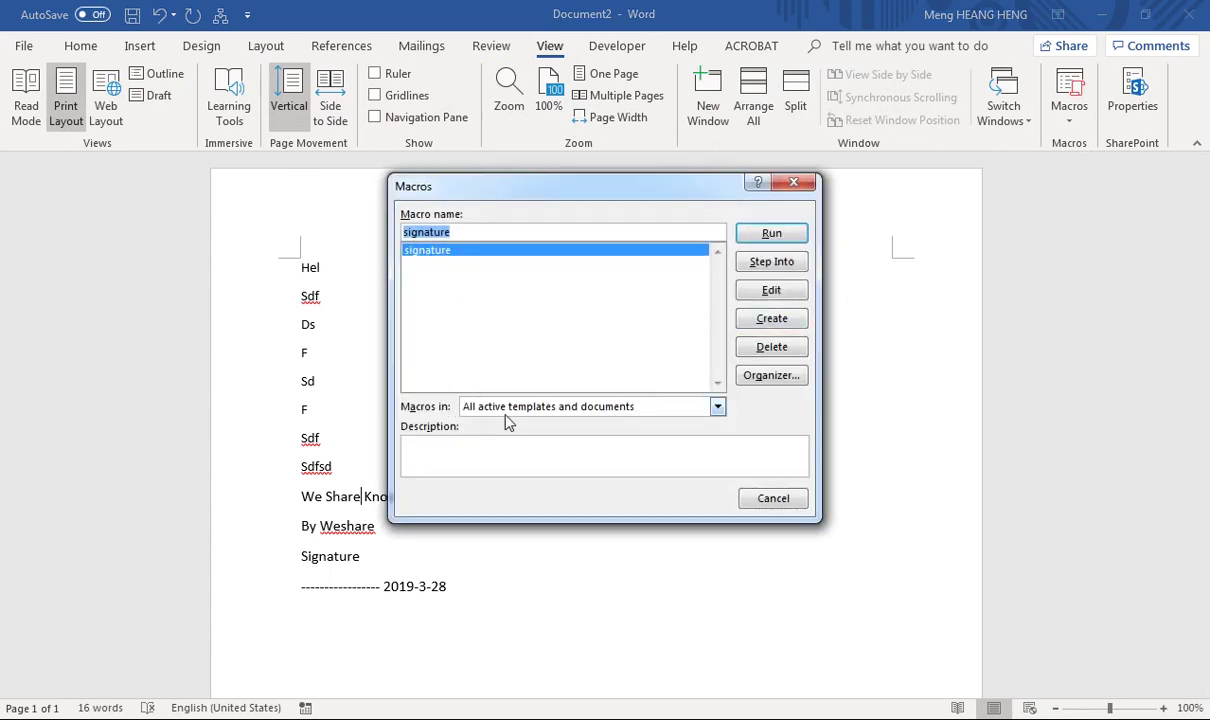
left_click(632, 410)
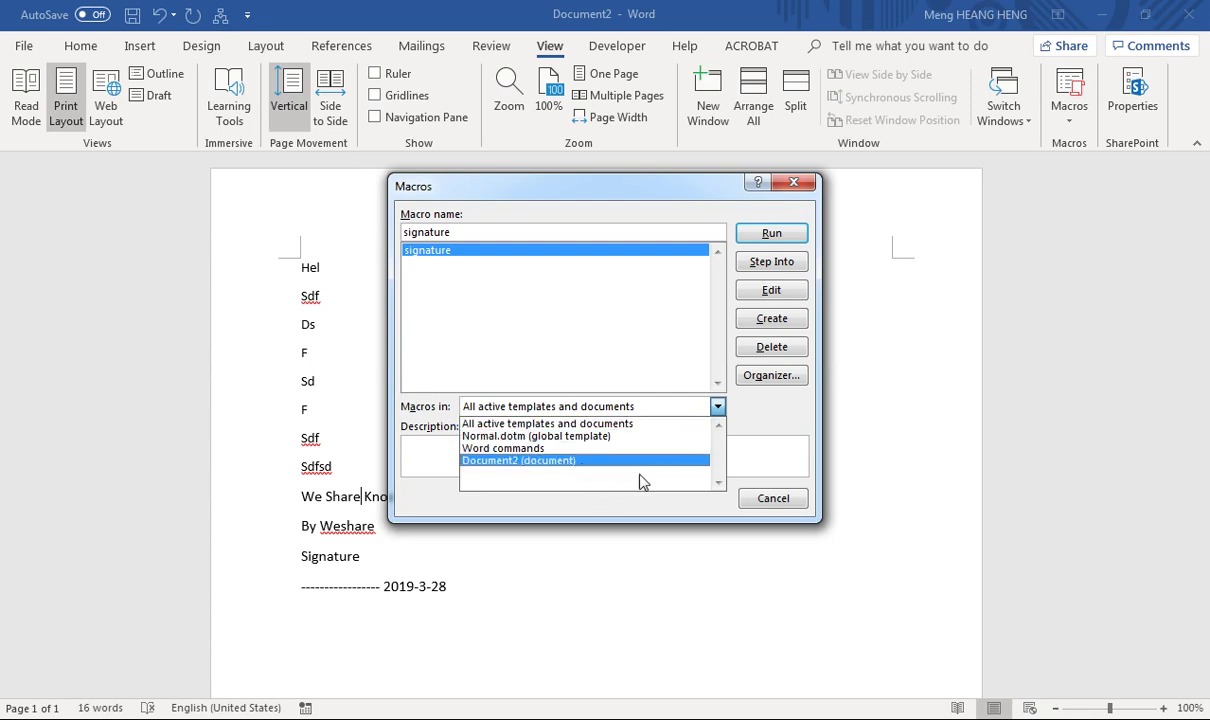
left_click(450, 250)
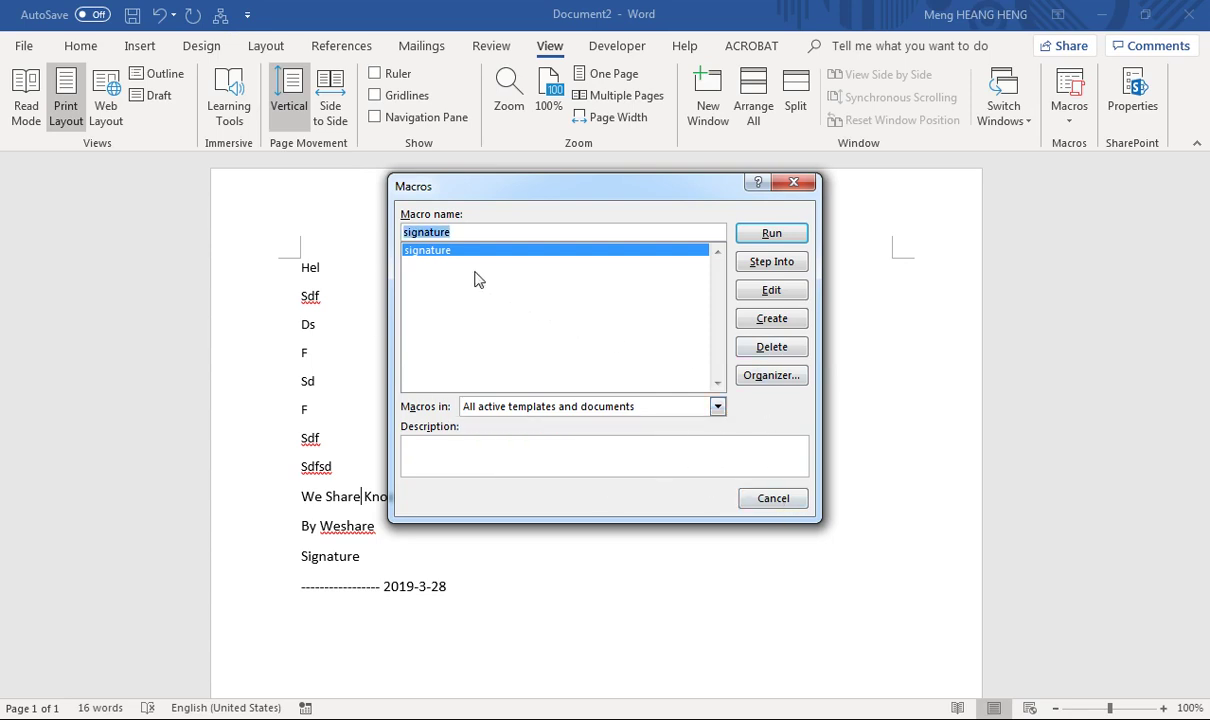
left_click(762, 290)
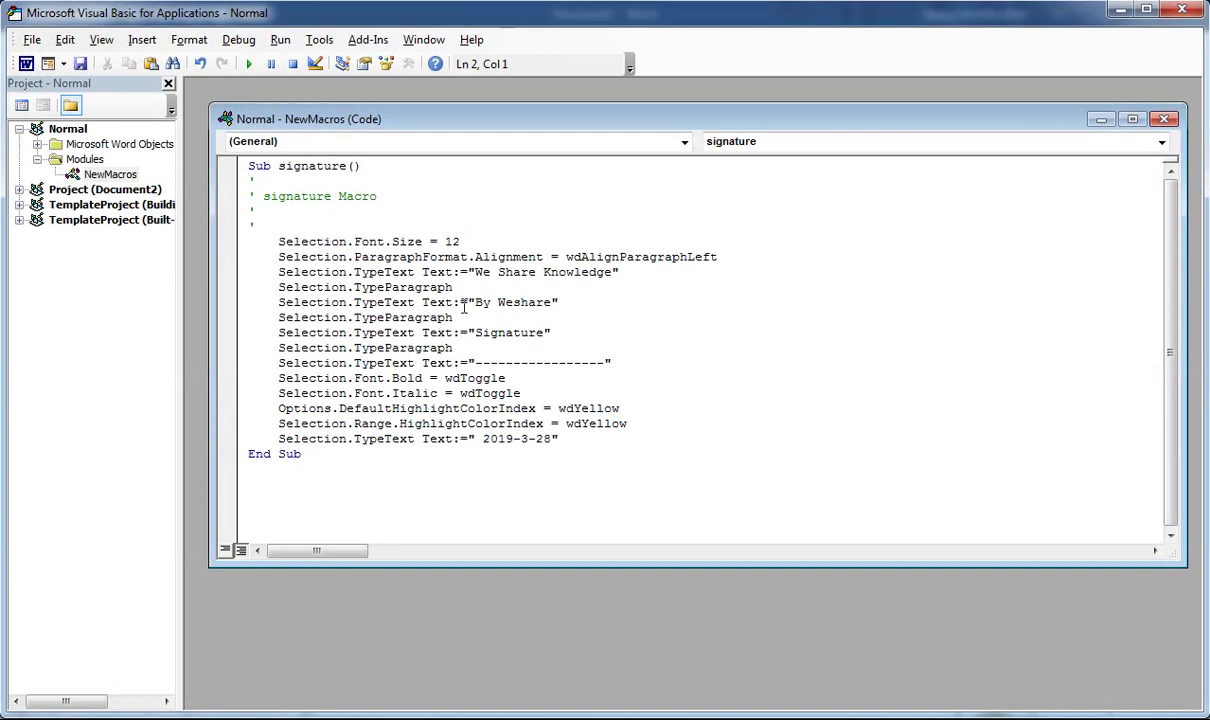
- Inspect the By Weshare line in the signature Sub code, then minimize the VBA editor
left_click_drag(490, 302, 520, 302)
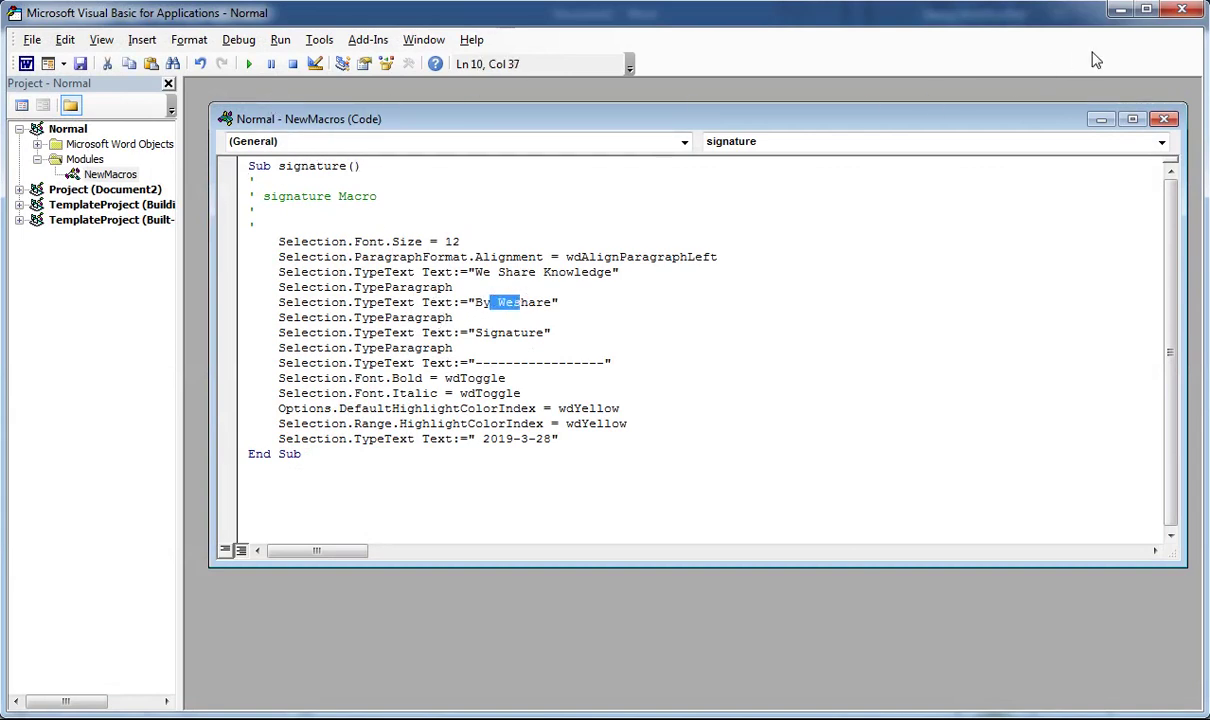
left_click(1120, 10)
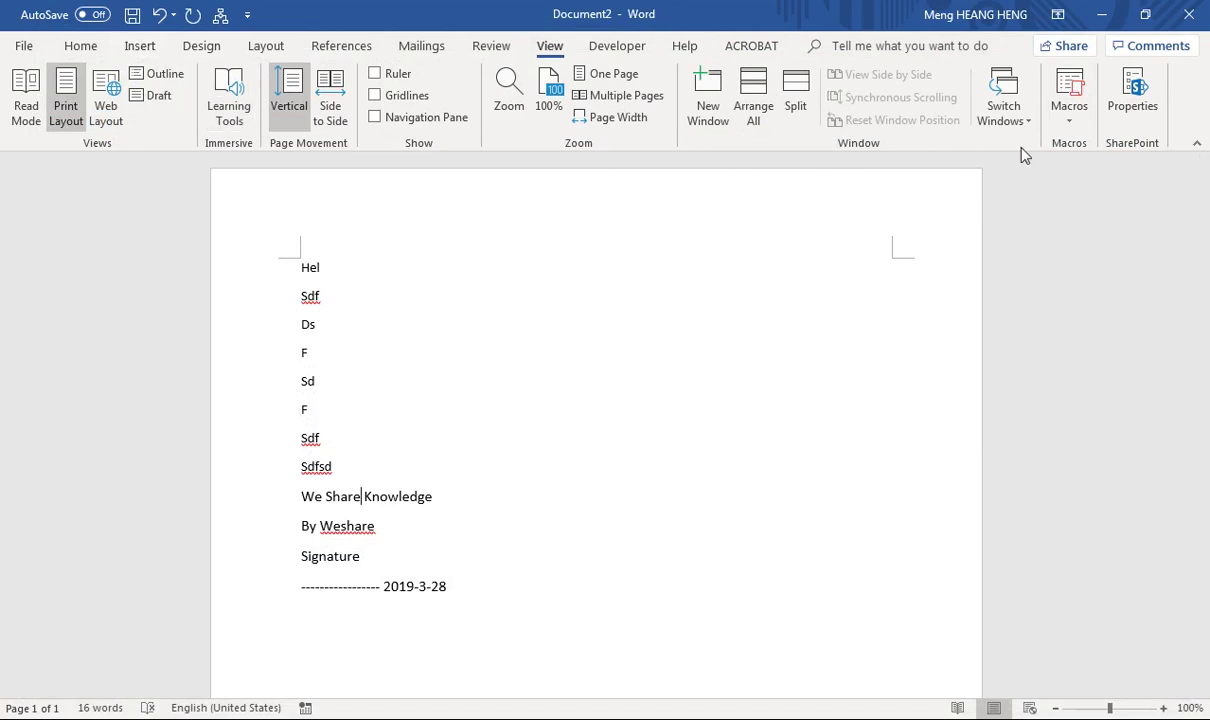
- Open the Organizer from the list of saved macros
left_click(1068, 110)
left_click(1090, 154)
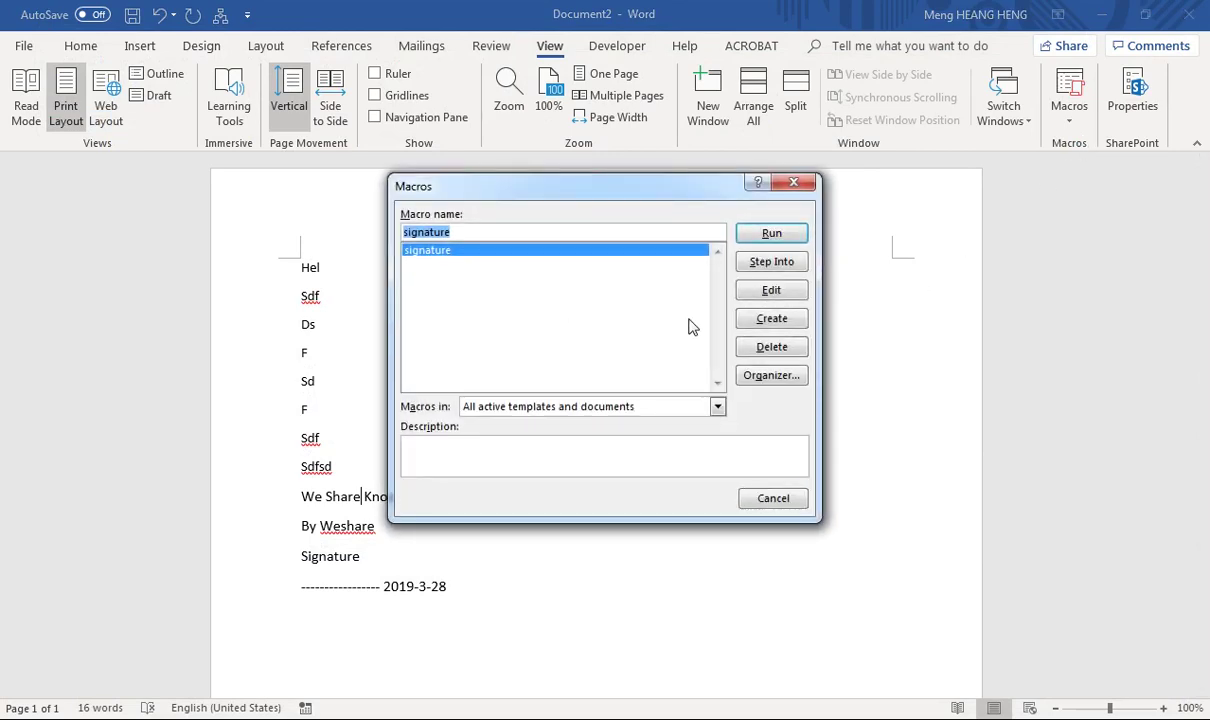
left_click(765, 376)
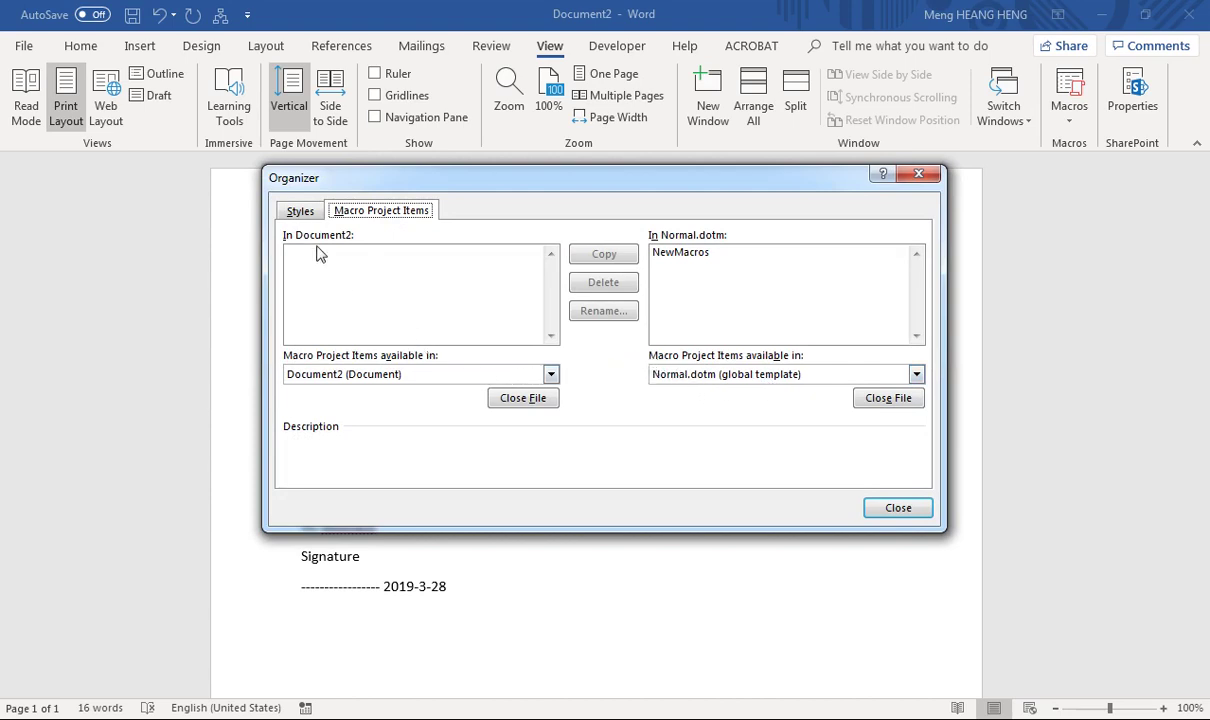
- Review the styles and macro projects of Document2 and Normal.dotm, then close the Organizer
left_click(299, 213)
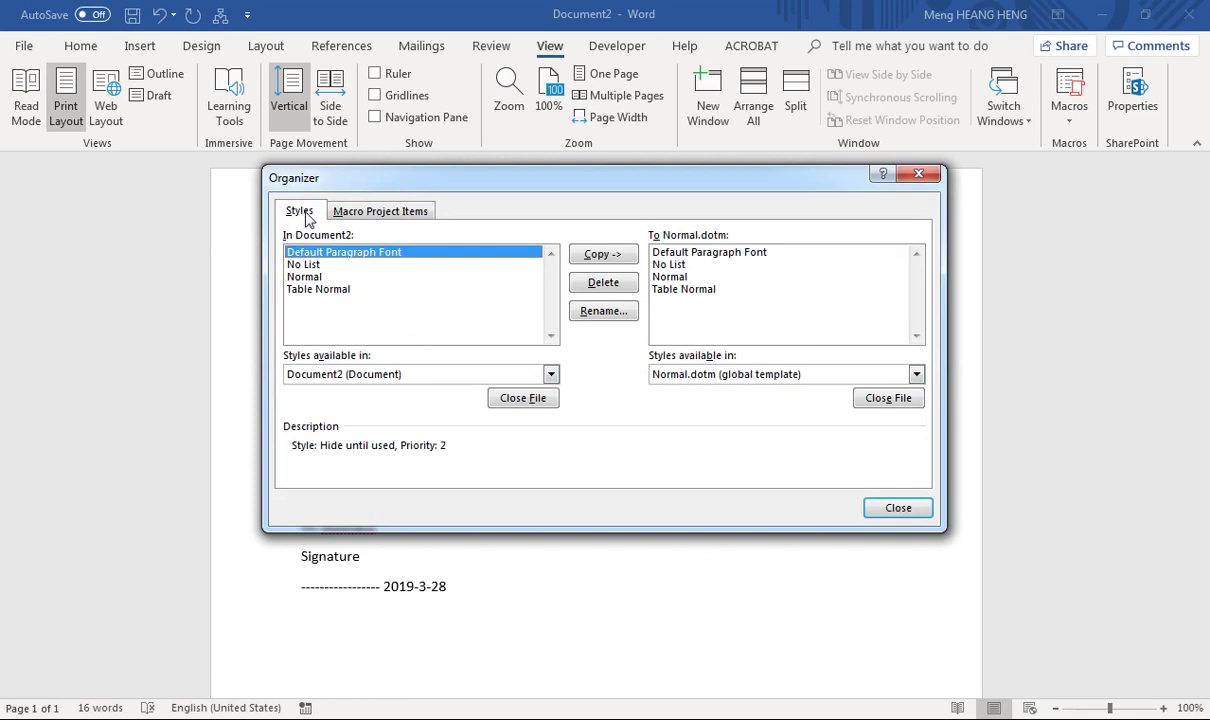
left_click(362, 375)
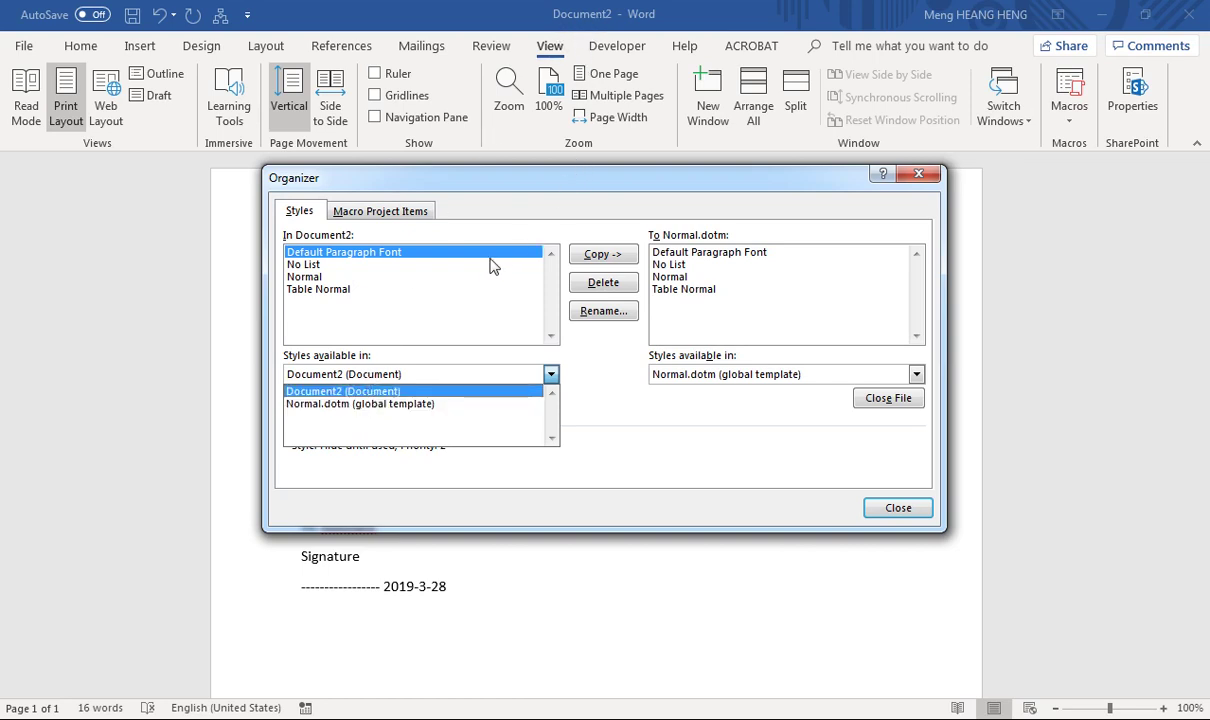
left_click(405, 212)
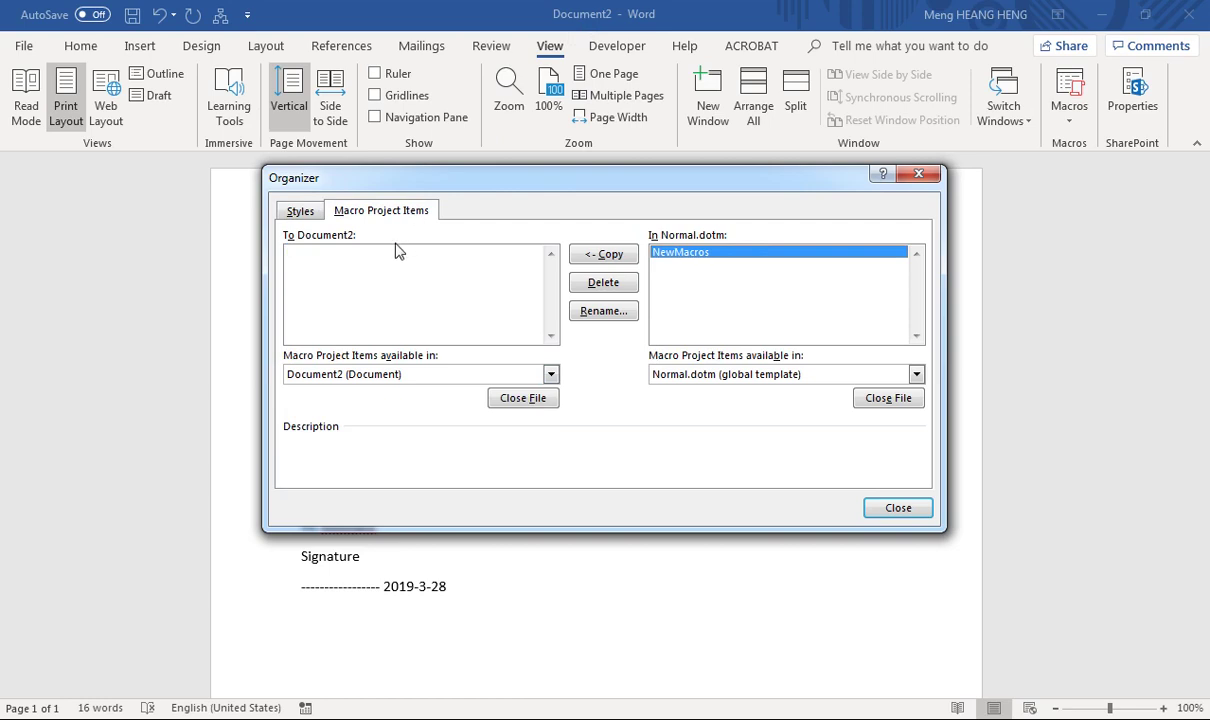
left_click(897, 508)
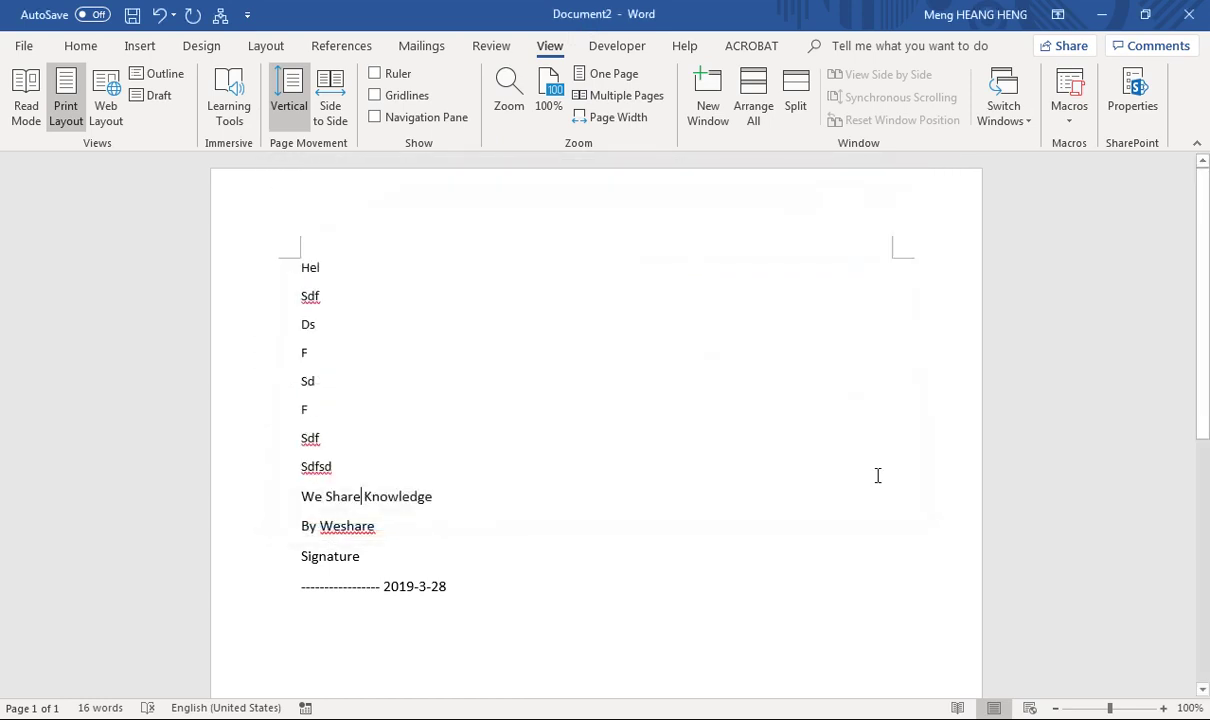
left_click(1069, 110)
- Open the signature macro's code and change its font size to 24
left_click(1100, 145)
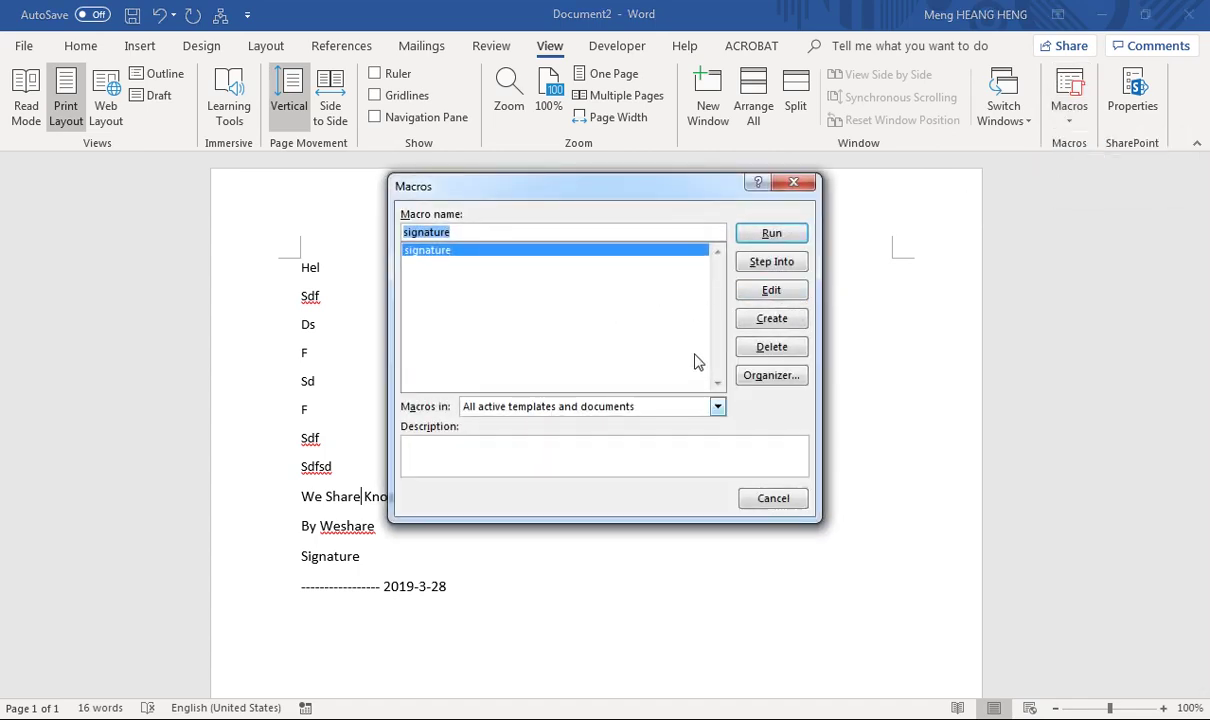
left_click(772, 292)
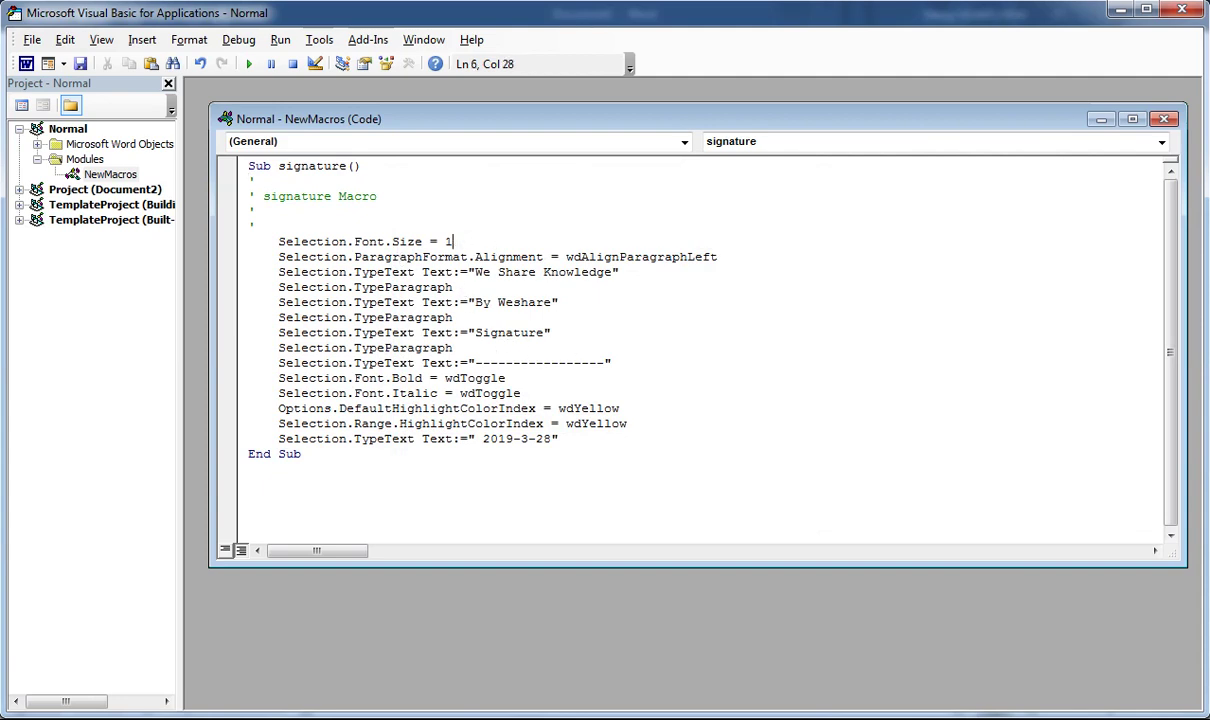
key("BackSpace")
type("24")
- Insert 'General' before Knowledge and delete the date TypeText line
double_click(555, 272)
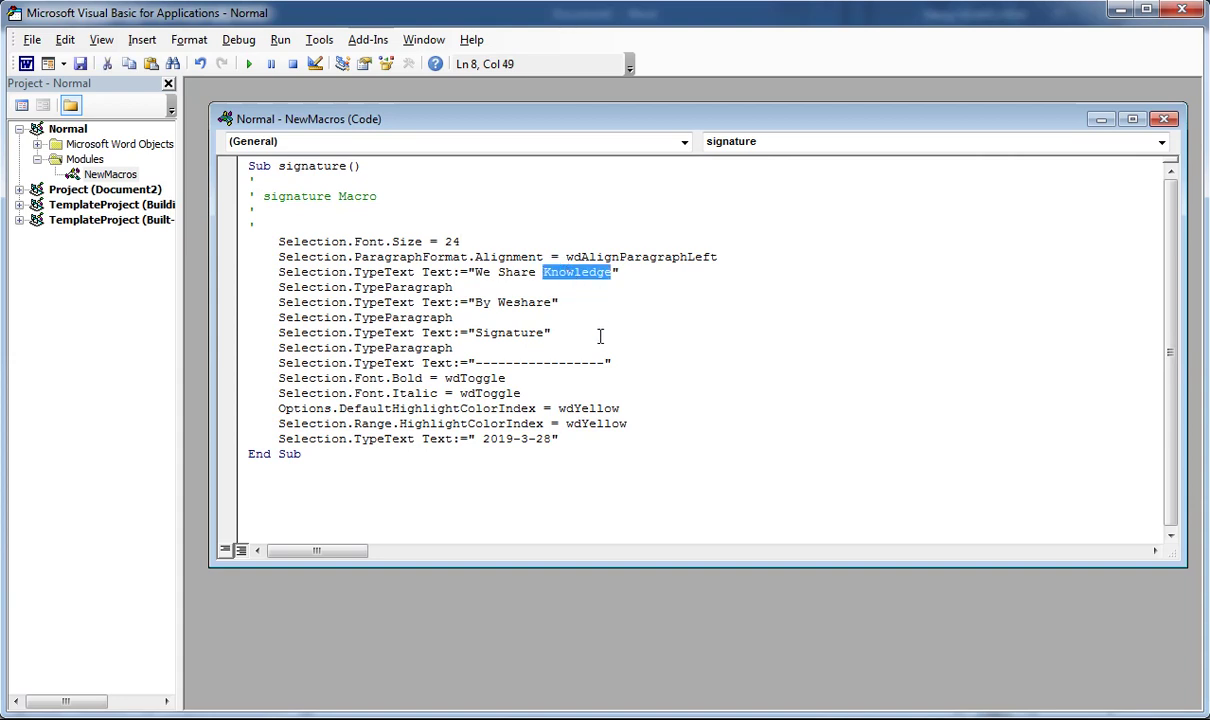
key("Left")
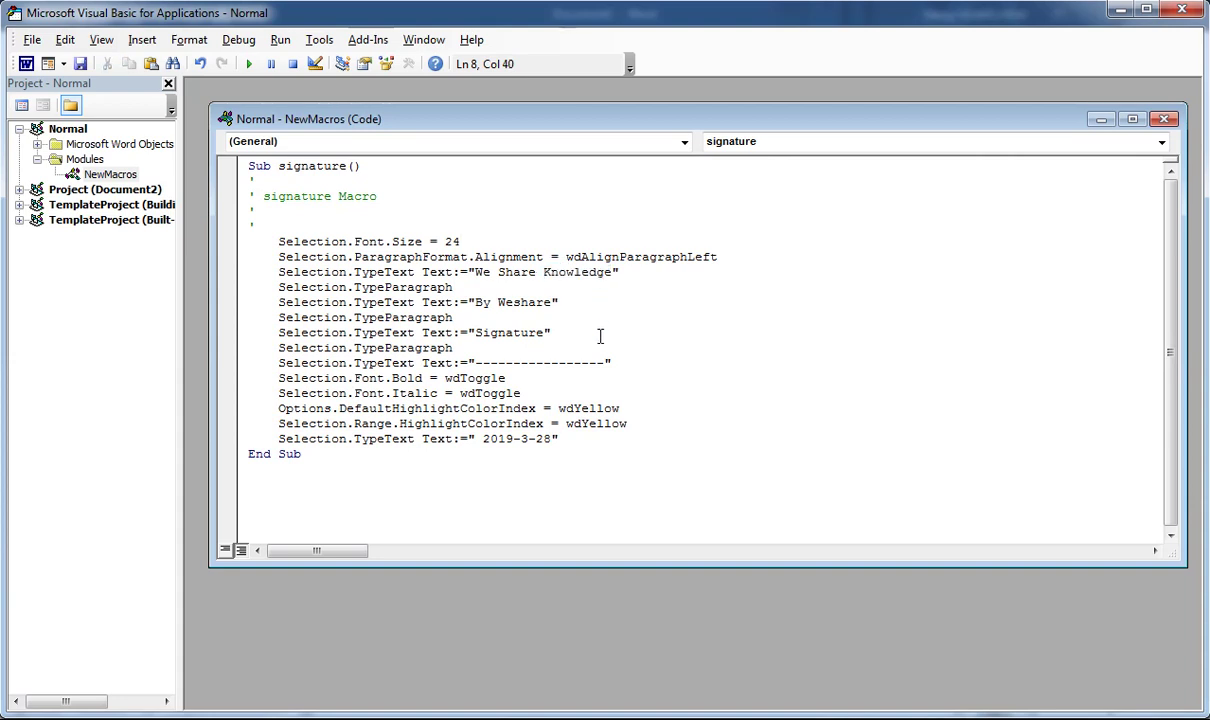
type("General")
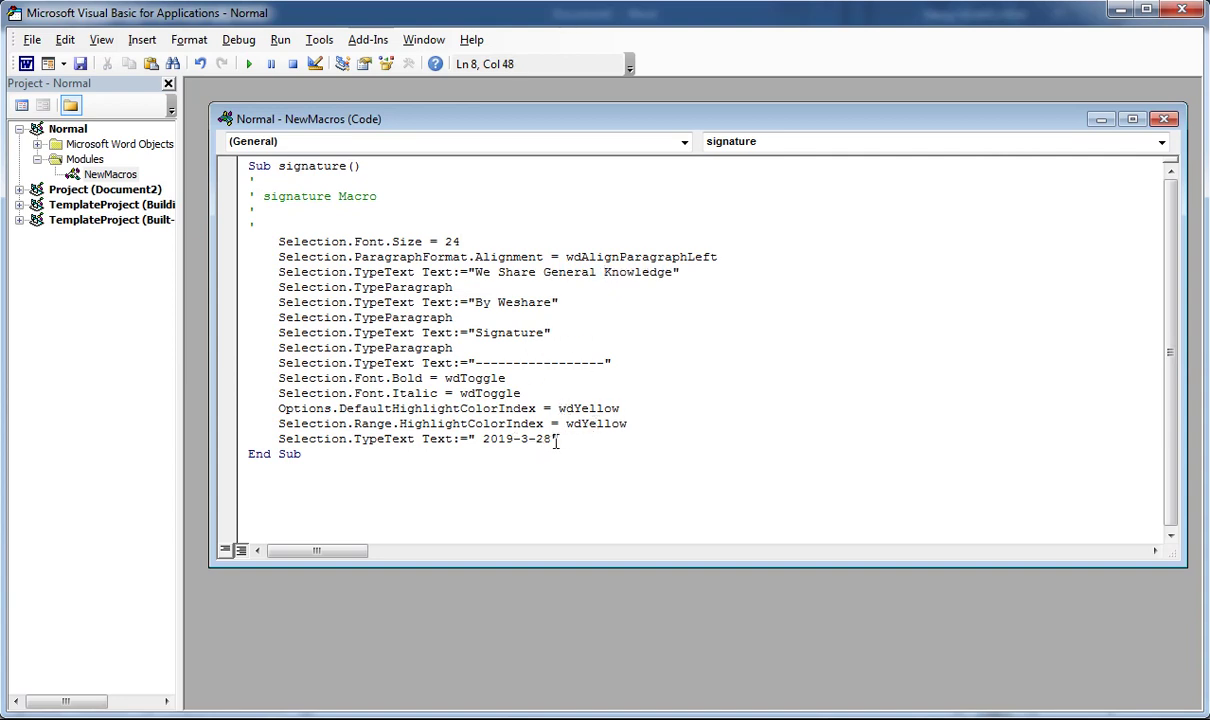
left_click_drag(562, 438, 231, 440)
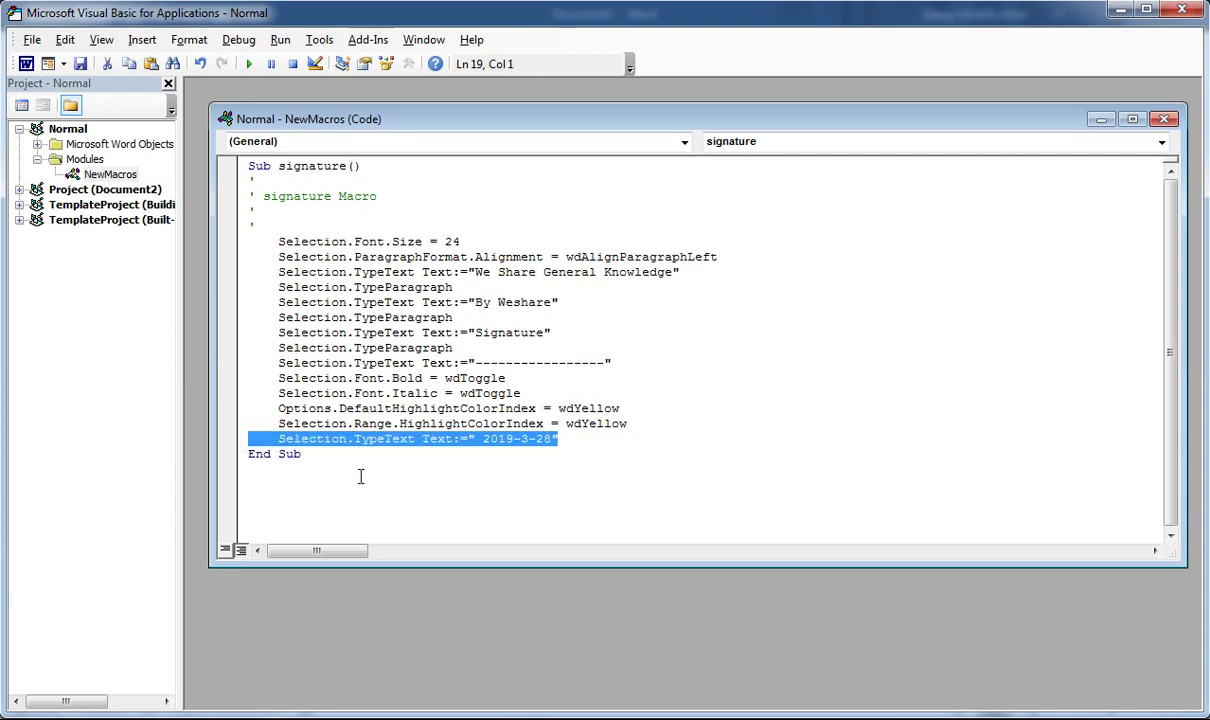
key("BackSpace")
key("BackSpace")
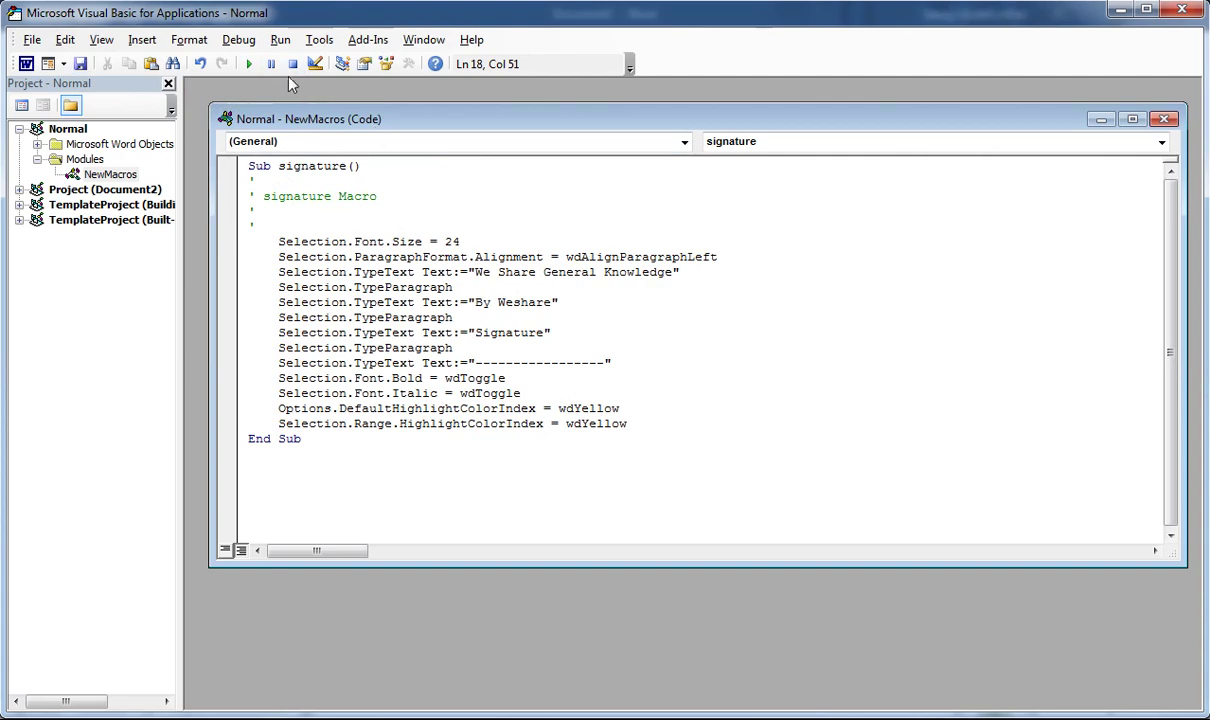
- Save the macro, clear the page in Word, and rerun the signature macro
left_click(80, 64)
left_click(1119, 10)
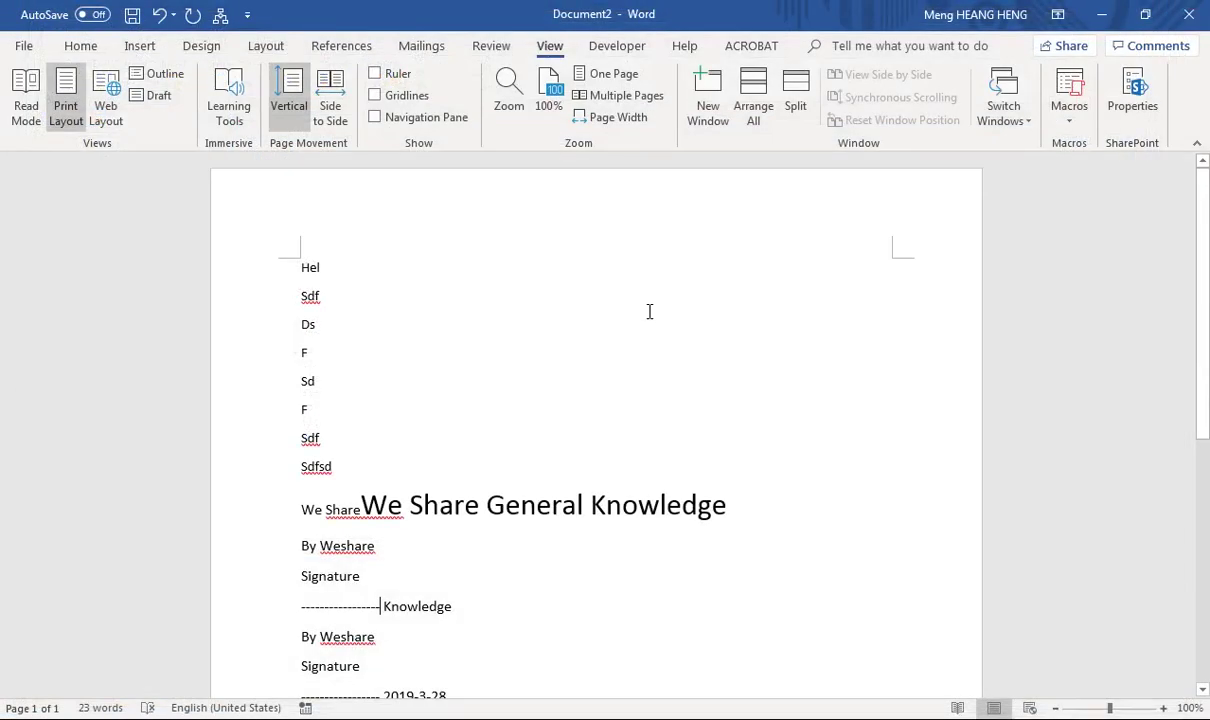
scroll(513, 515, "down", 3)
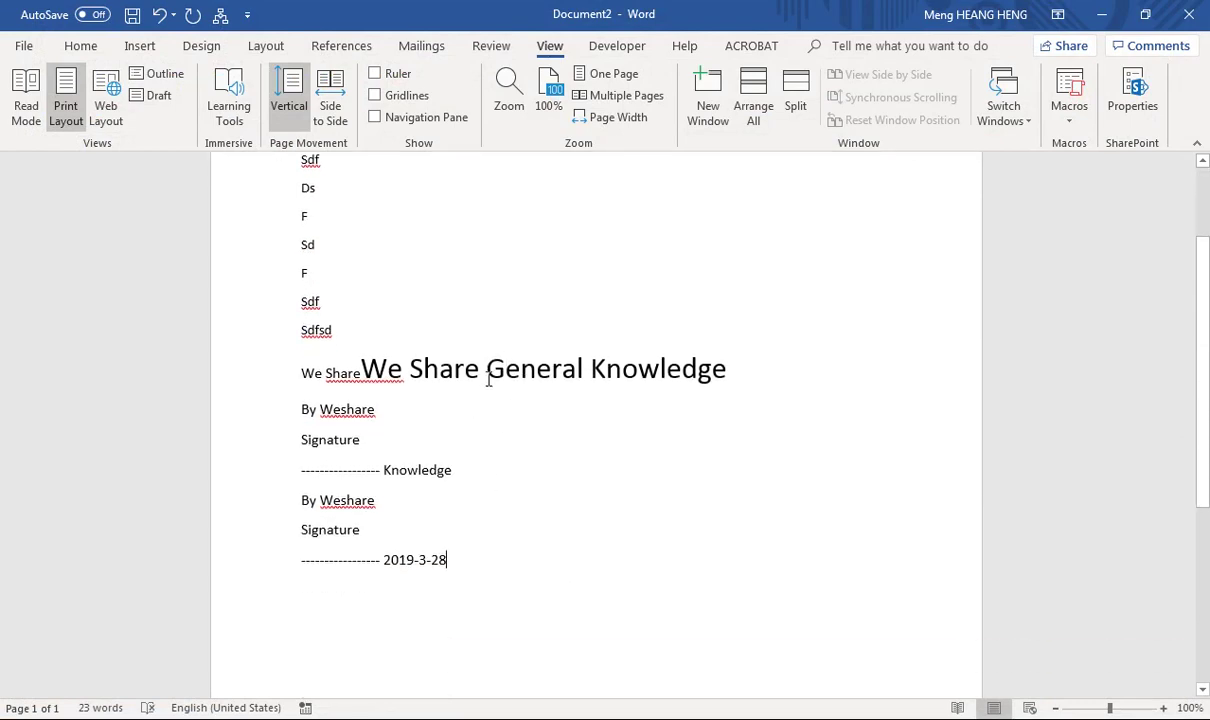
left_click_drag(486, 372, 621, 378)
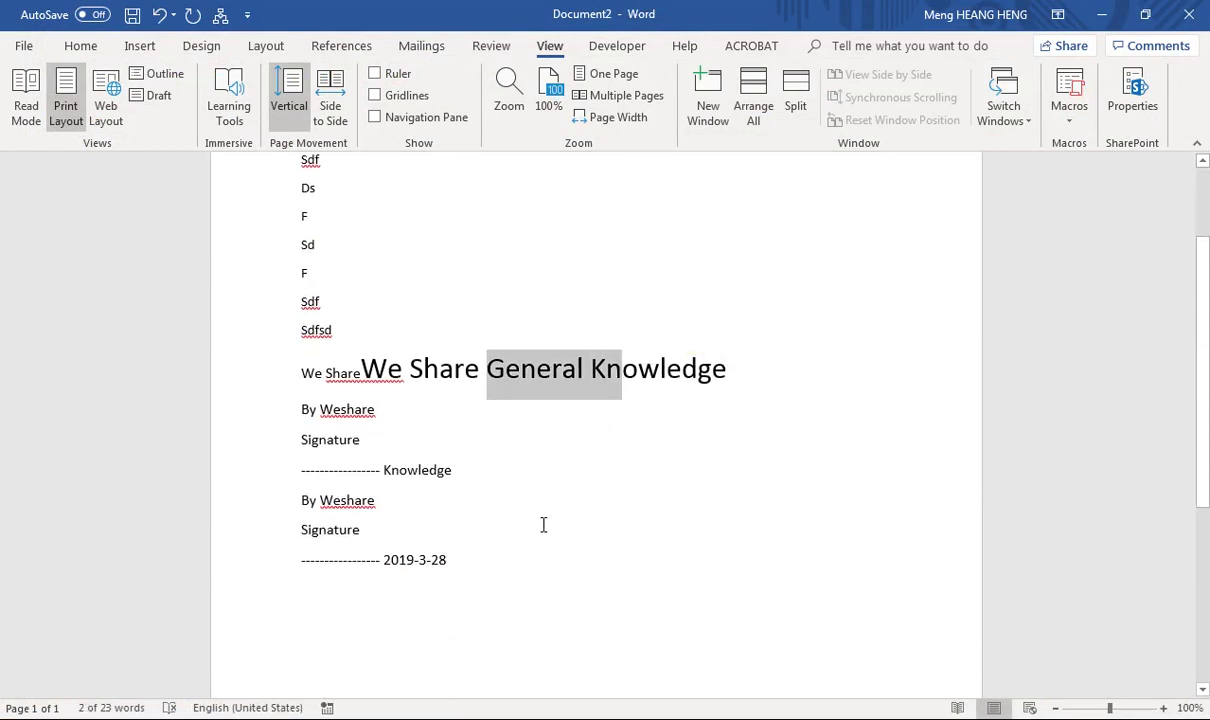
key("ctrl+a")
key("Delete")
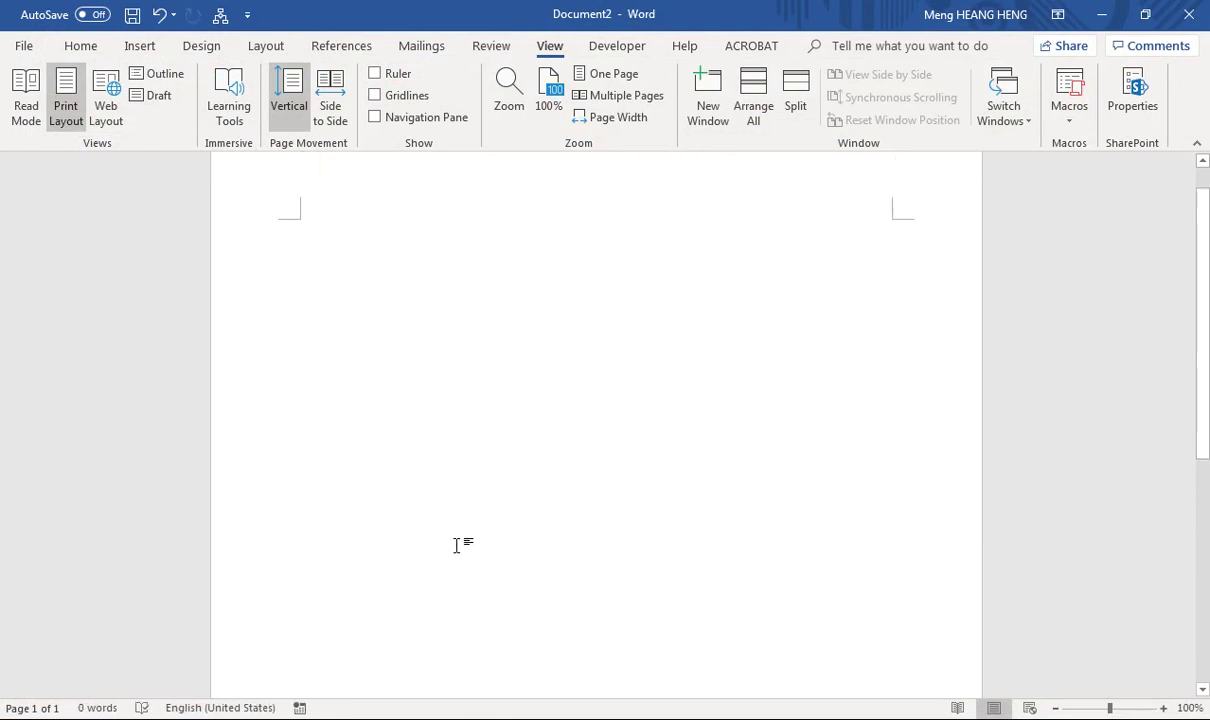
key("ctrl+z")
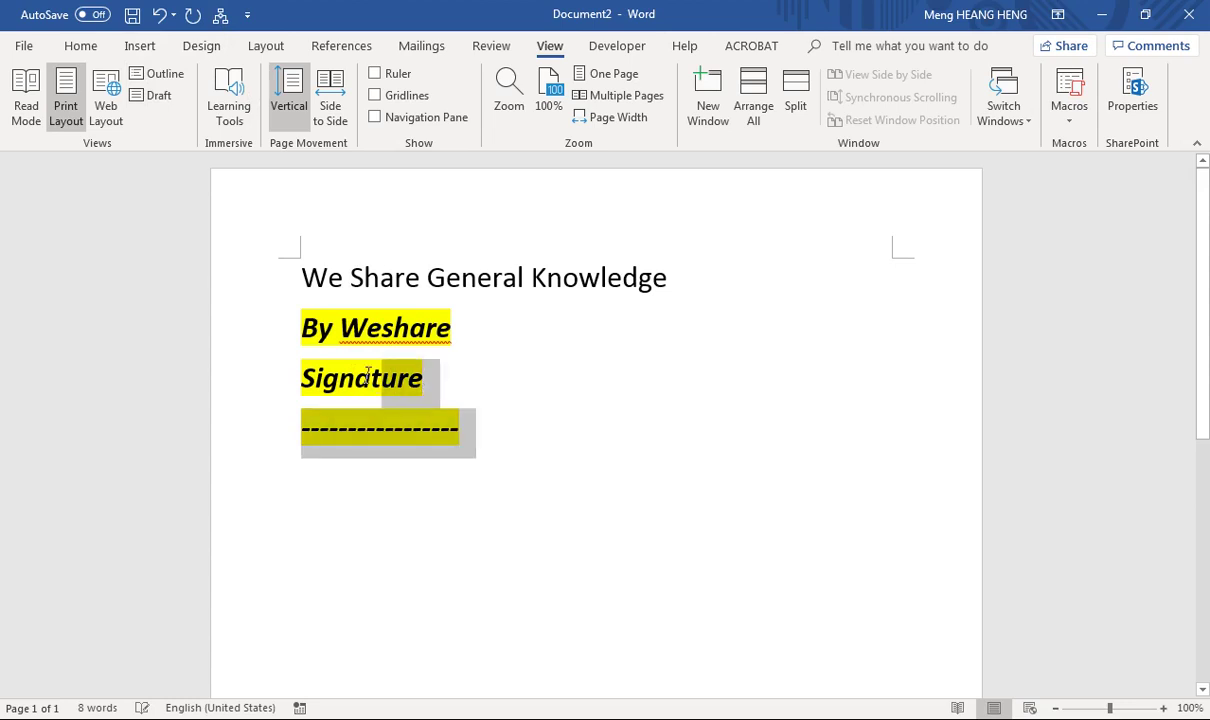
- Colour all four signature lines red
left_click_drag(517, 436, 302, 325)
left_click_drag(436, 322, 483, 426)
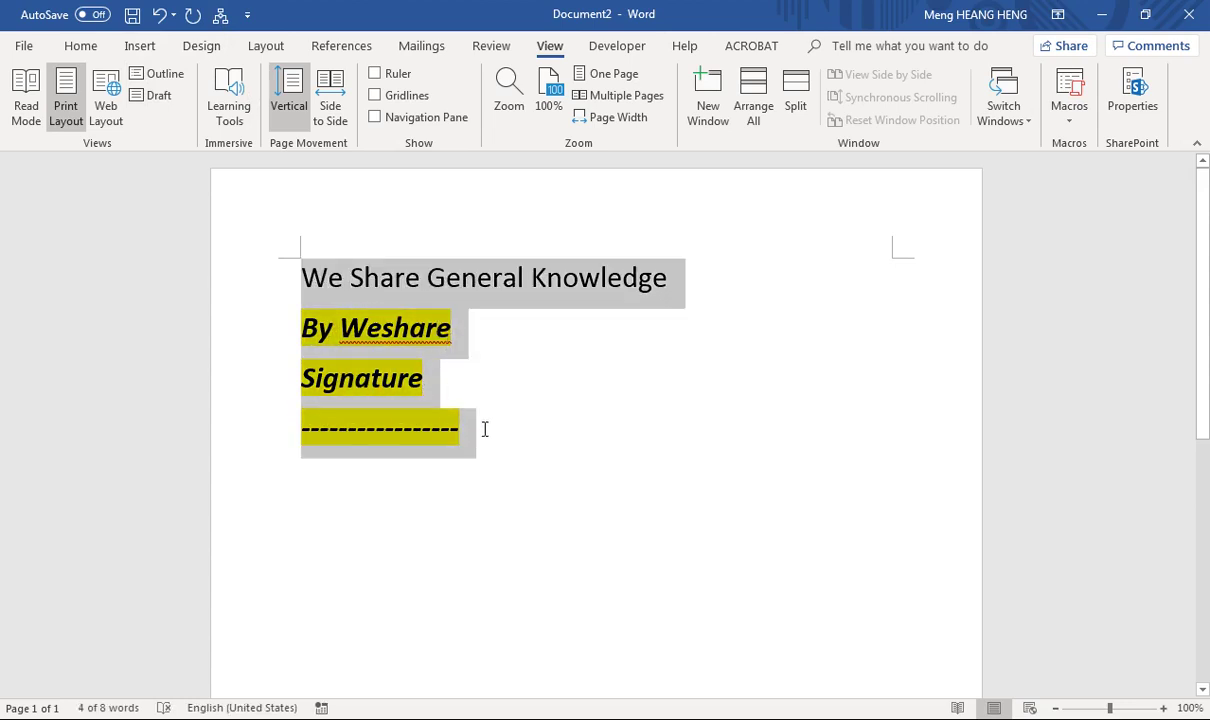
left_click(590, 400)
left_click(594, 313)
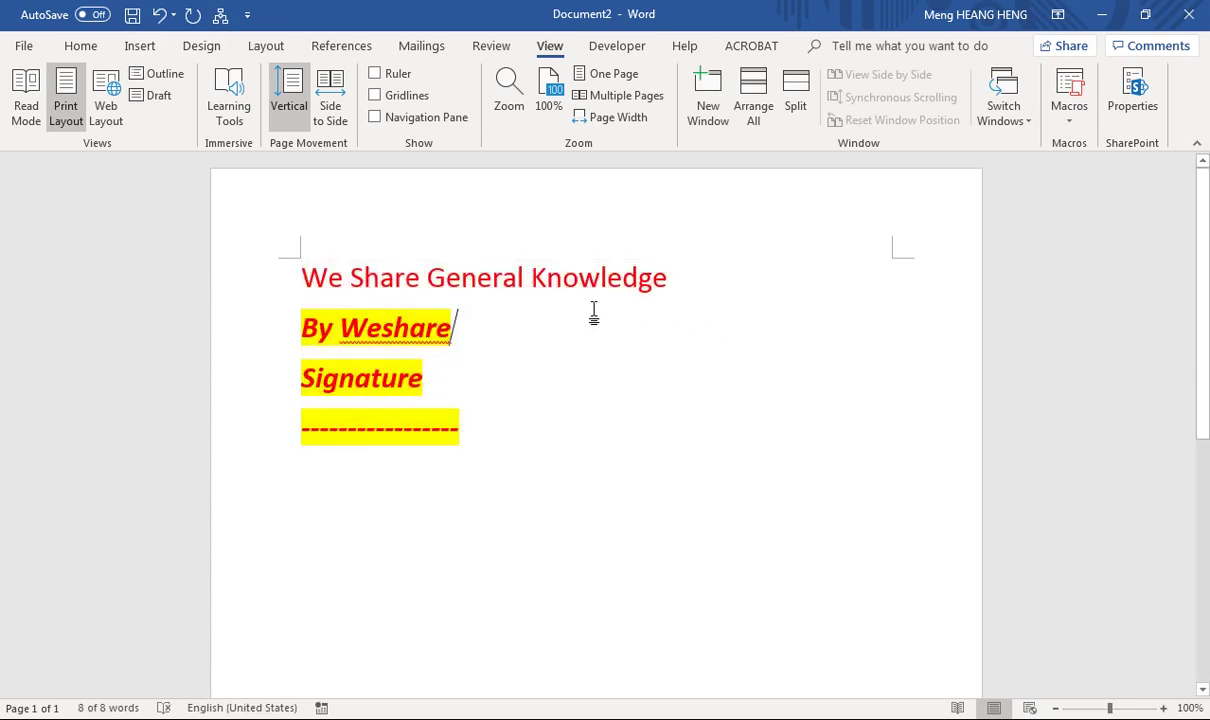
left_click(510, 305)
mouse_move(448, 440)
left_mouse_down()
mouse_move(354, 394)
mouse_move(301, 272)
left_mouse_up()
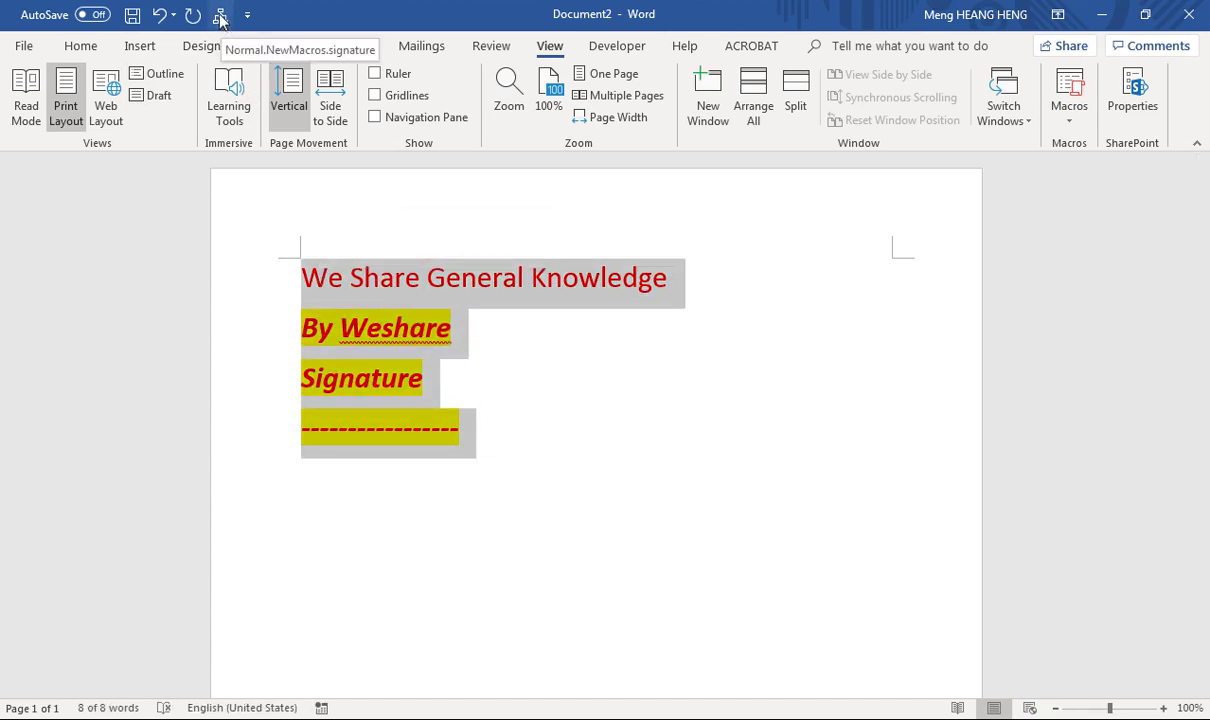
- List the macros stored in Normal.dotm, all templates and documents, and Document2, then close the dialog
left_click(1070, 120)
left_click(1100, 220)
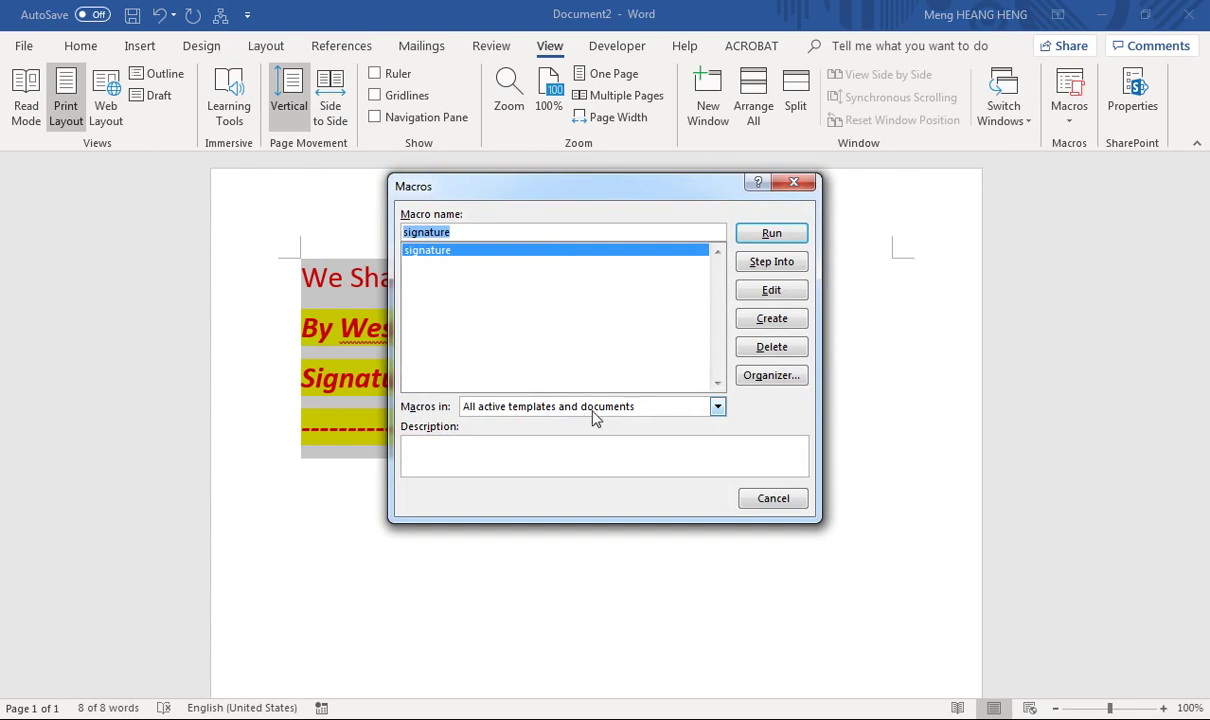
left_click(662, 408)
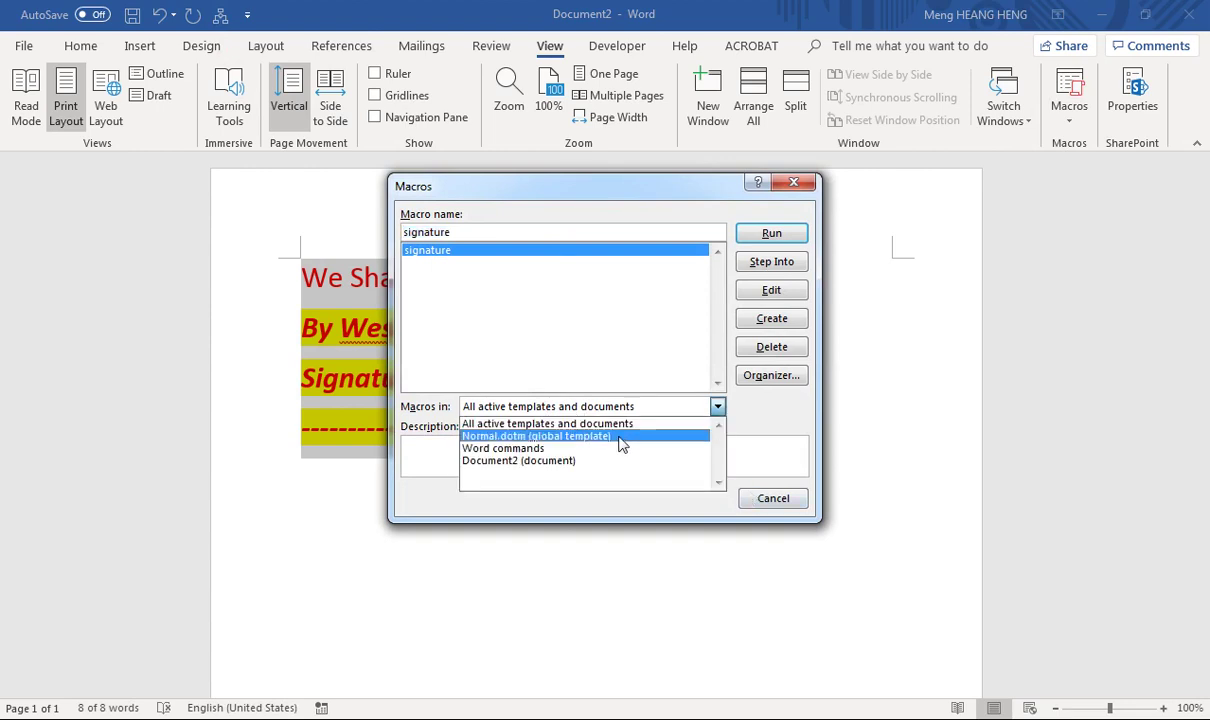
left_click(612, 437)
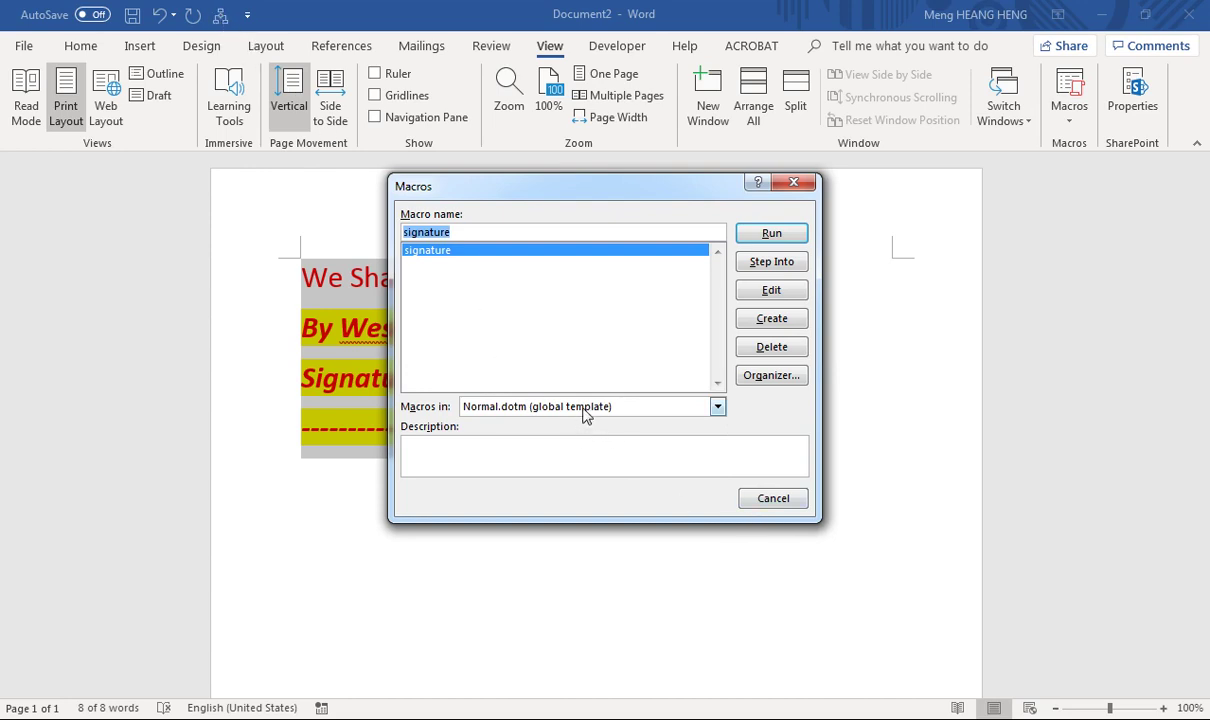
left_click(552, 404)
left_click(503, 419)
left_click(540, 410)
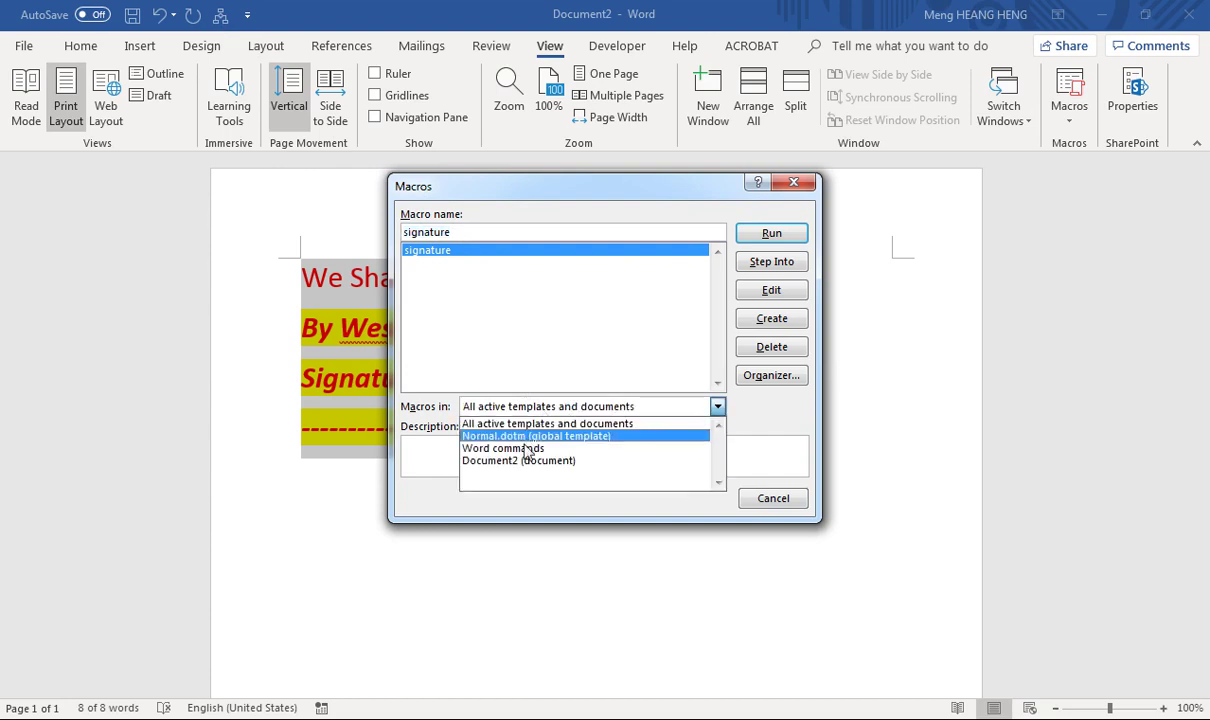
left_click(521, 460)
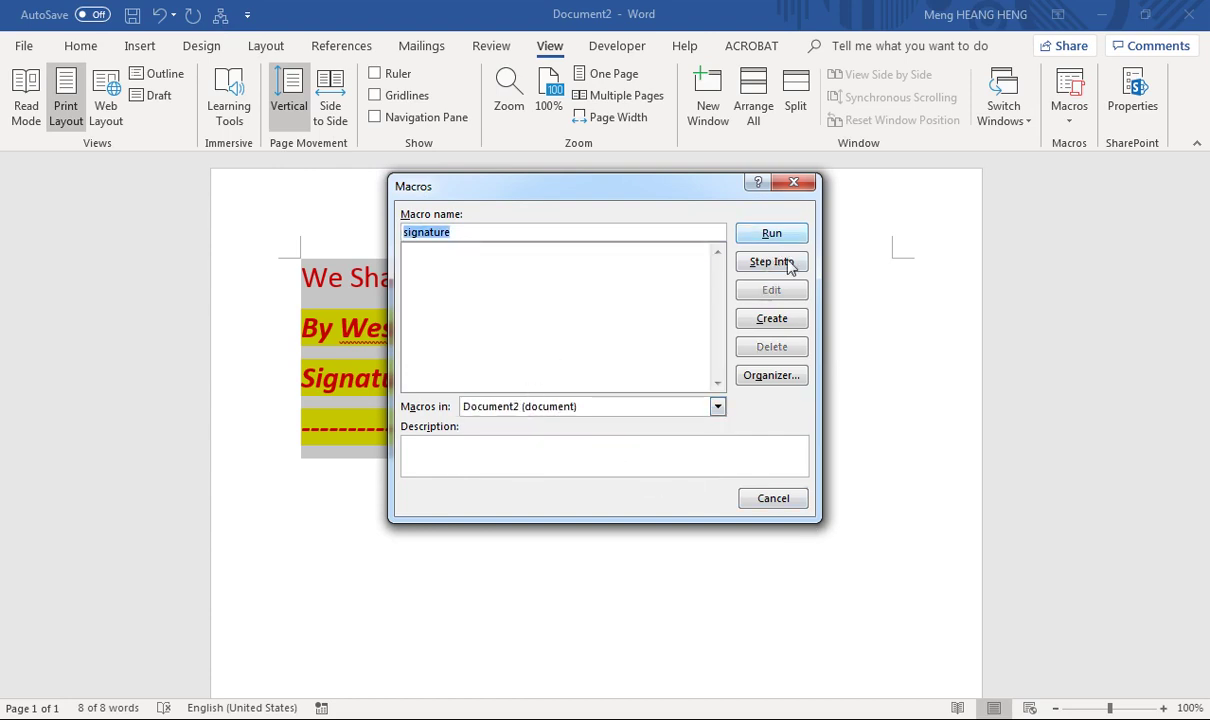
left_click(785, 505)
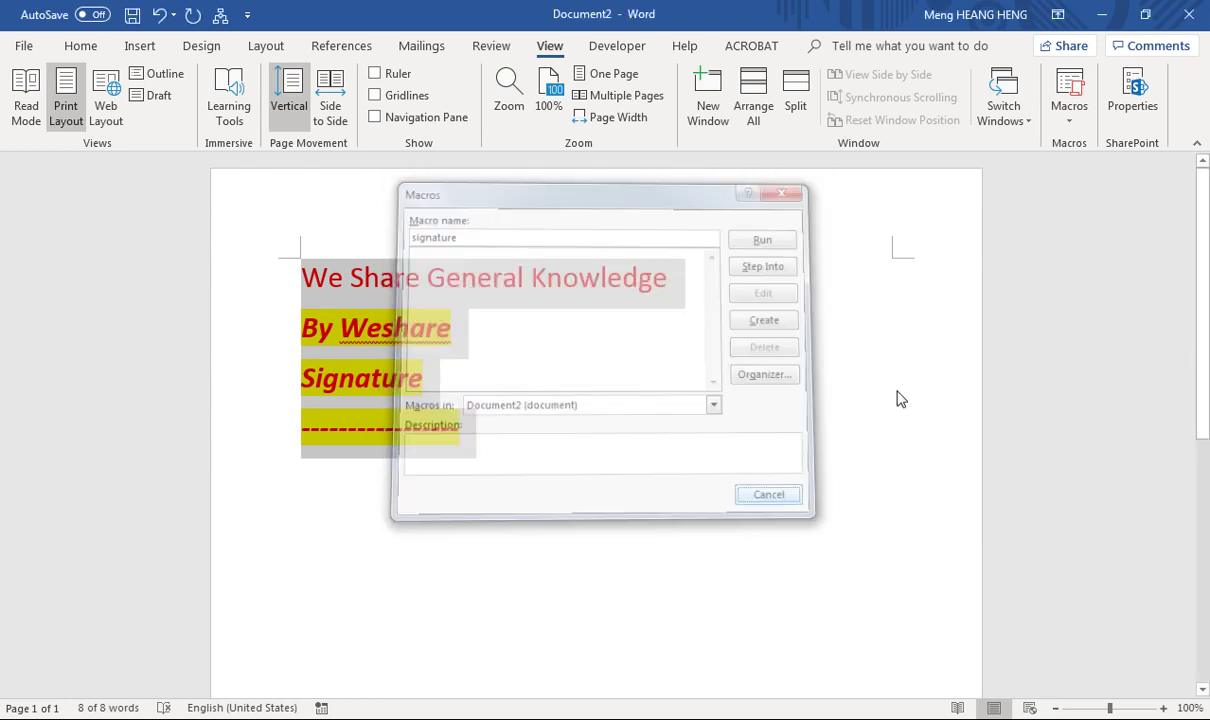
- Close Document2 without saving and relaunch Word
left_click(1186, 14)
left_click(605, 404)
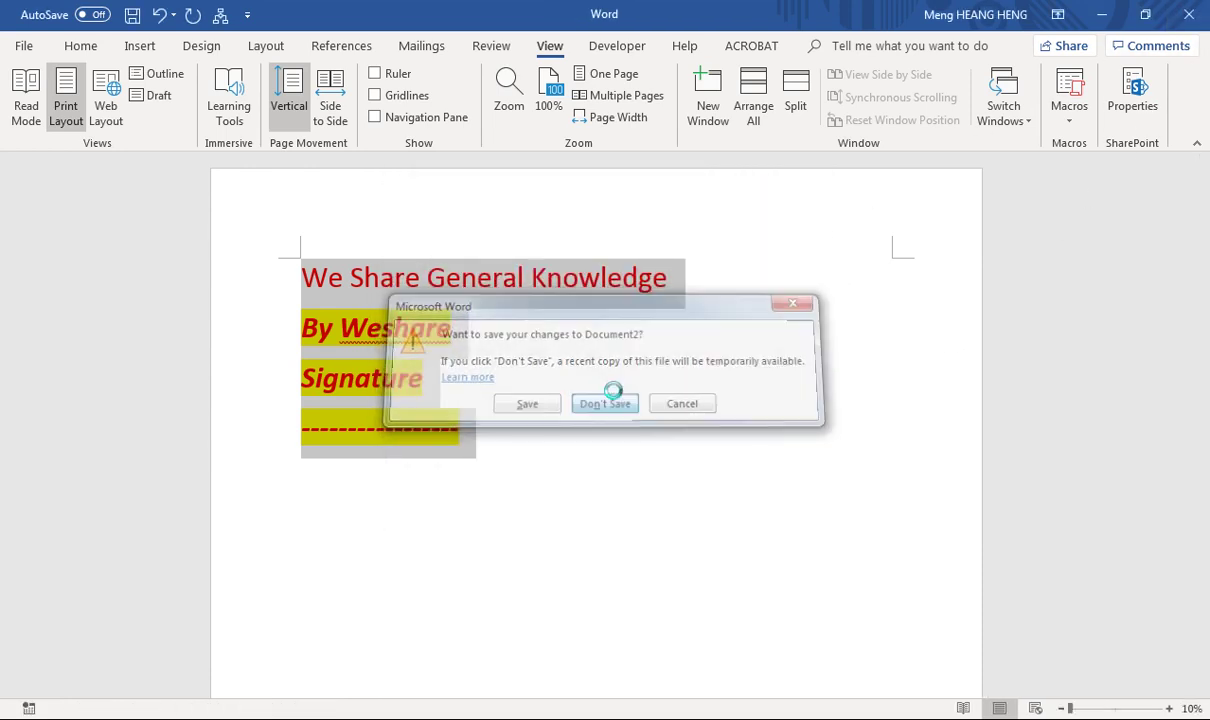
double_click(176, 640)
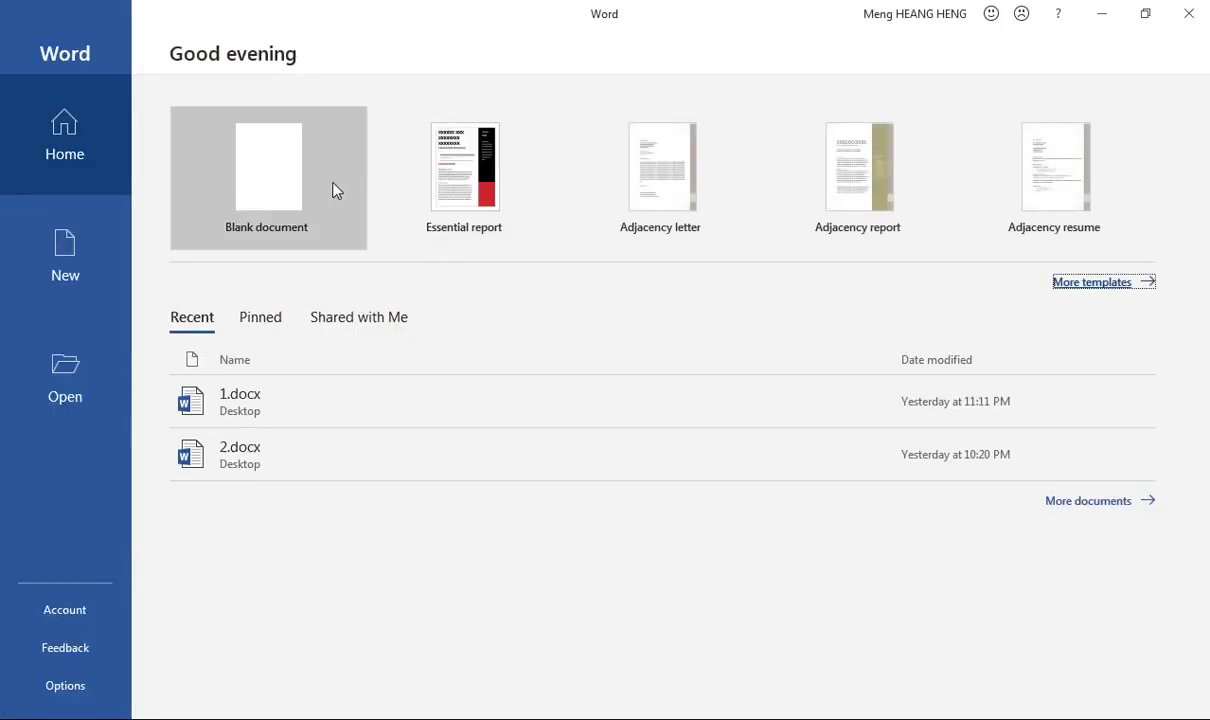
- Create a blank document and run the signature macro listed under Document1
left_click(282, 175)
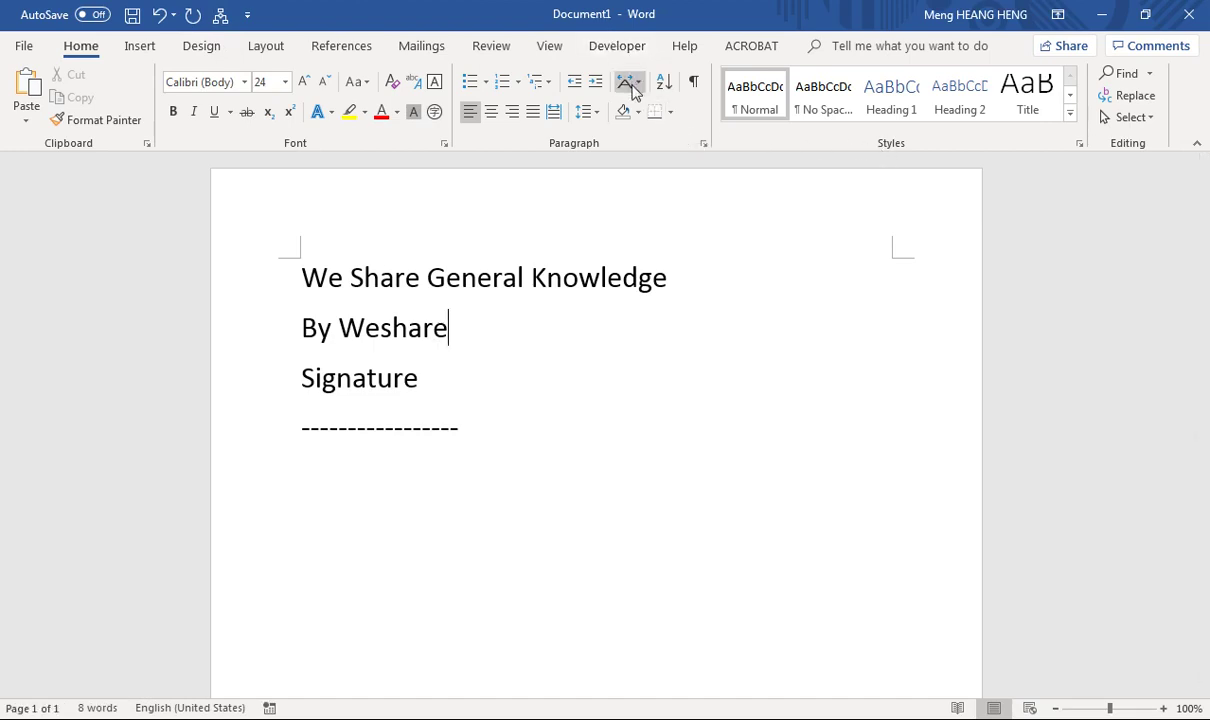
left_click(552, 48)
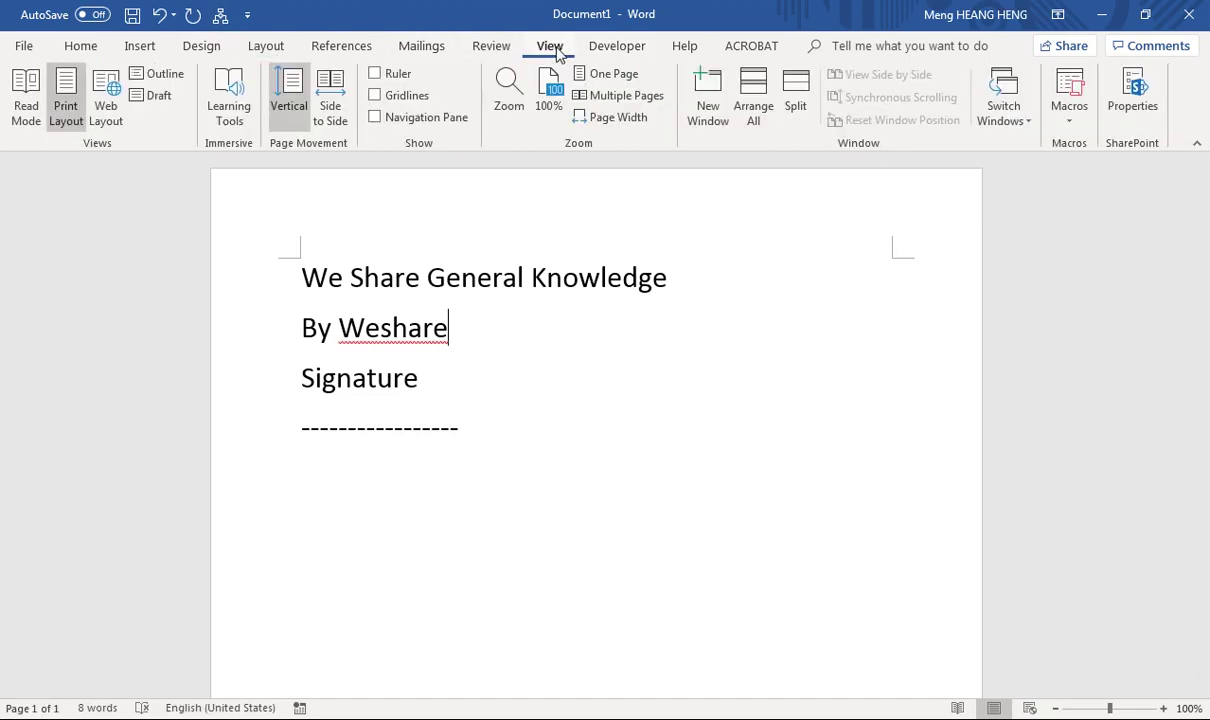
left_click(1068, 118)
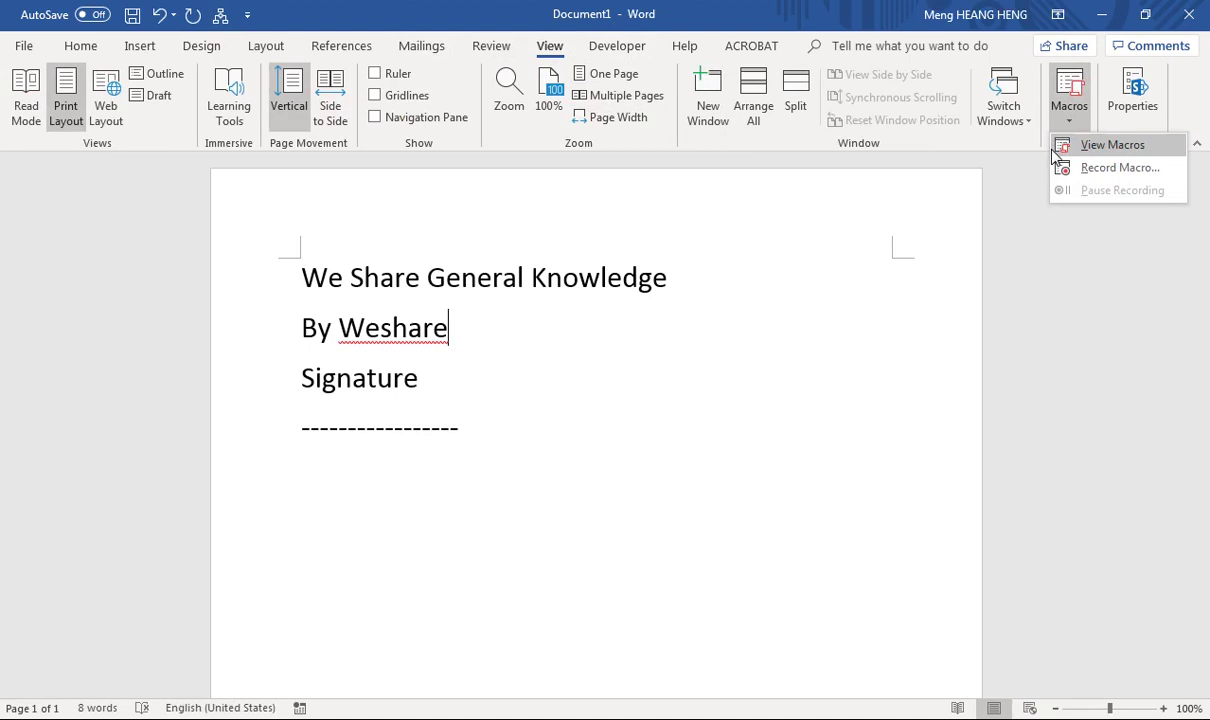
left_click(1110, 145)
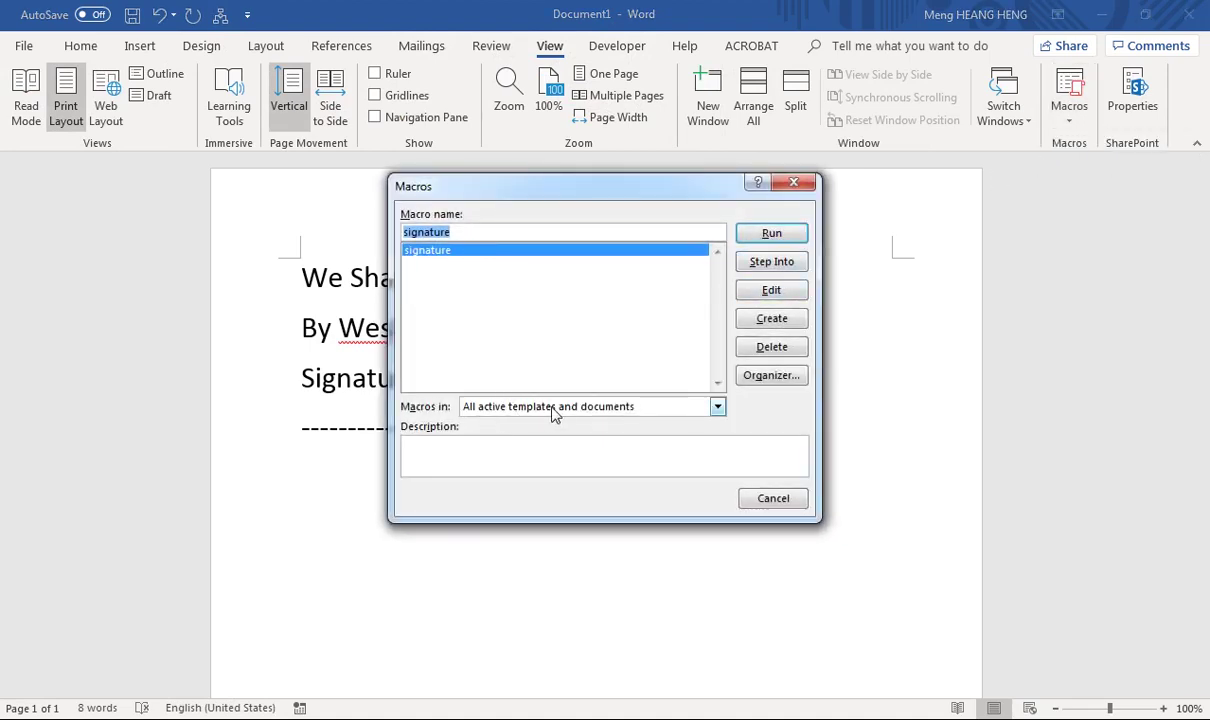
left_click(594, 410)
left_click(574, 461)
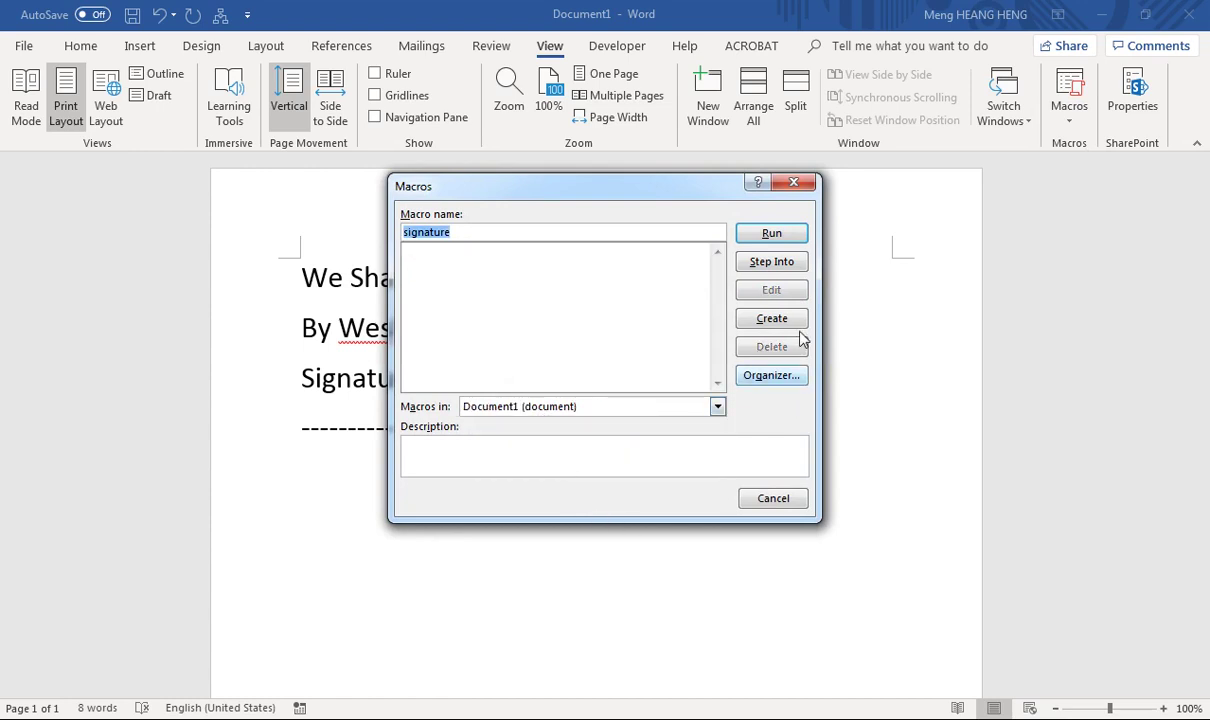
left_click(790, 236)
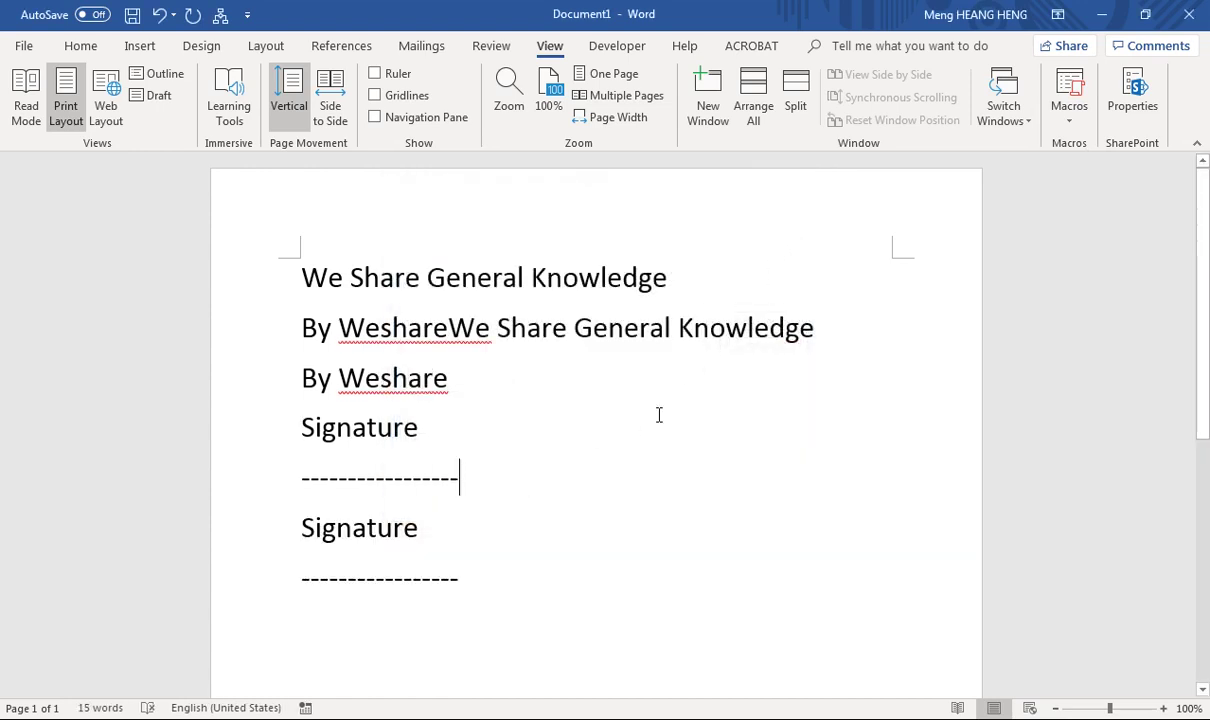
- Reopen and dismiss the macros list, then close Document1 without saving
left_click(1073, 122)
left_click(1100, 146)
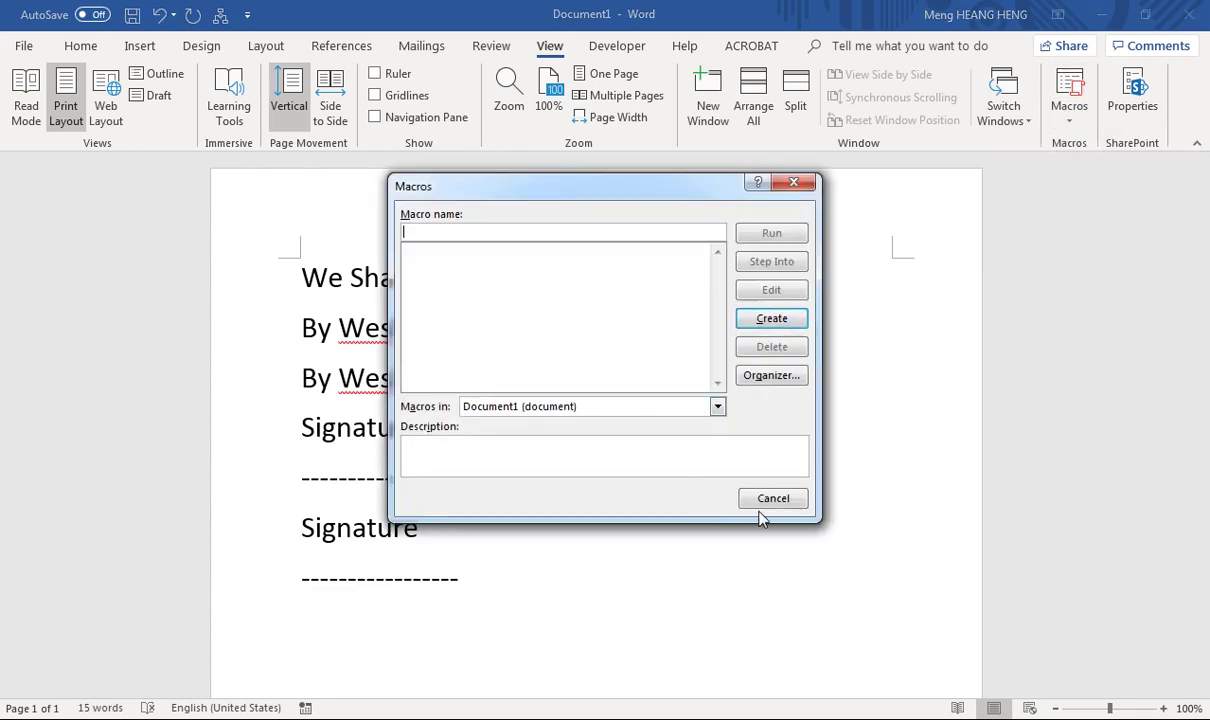
left_click(770, 498)
left_click(1188, 14)
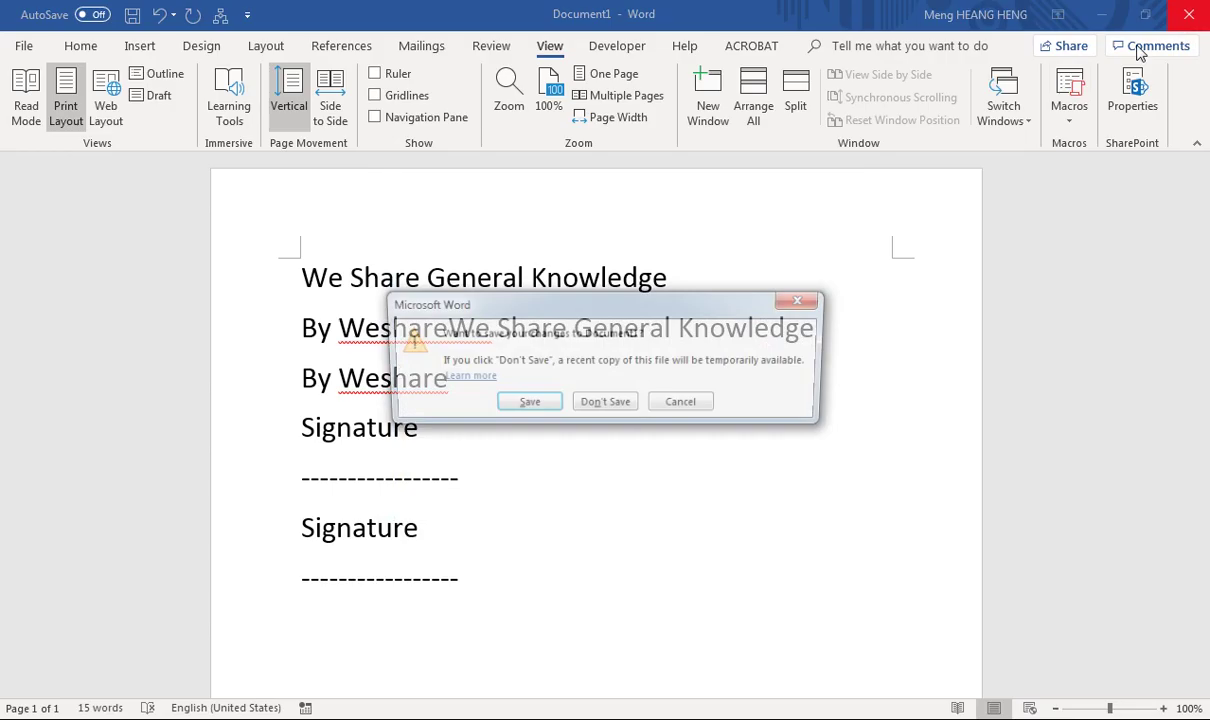
left_click(600, 406)
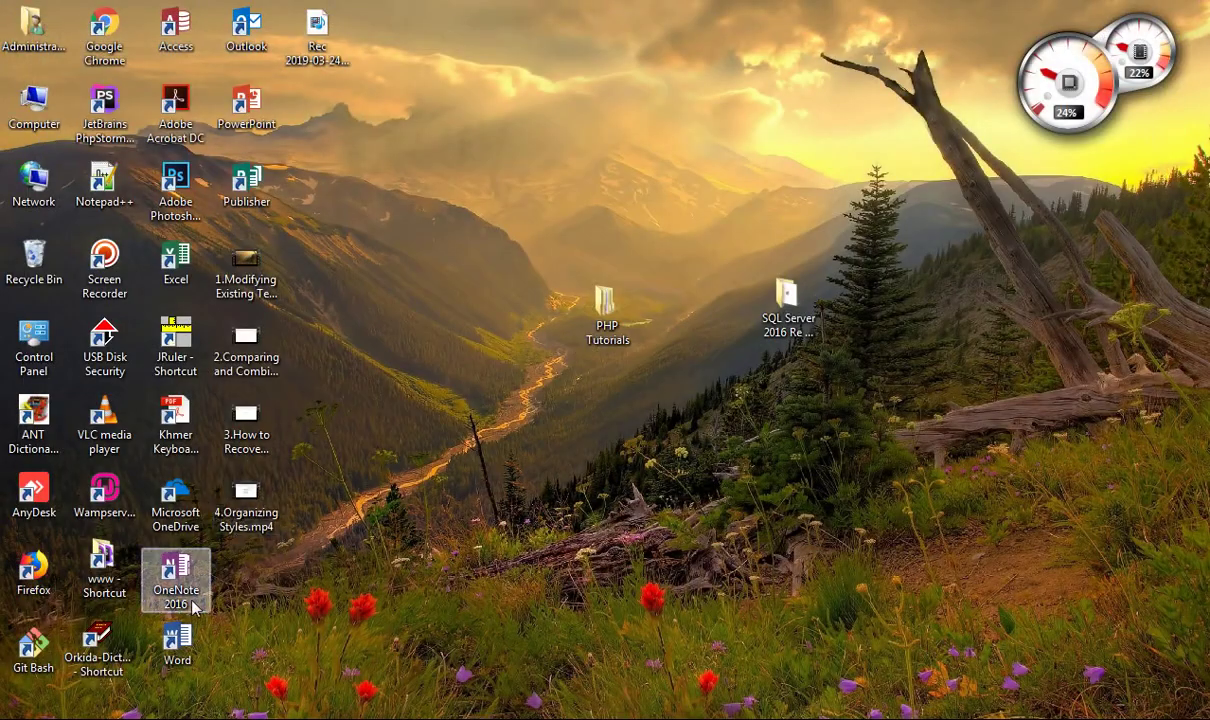
- Launch Word on a blank document and insert the signature block via the toolbar macro button
double_click(177, 643)
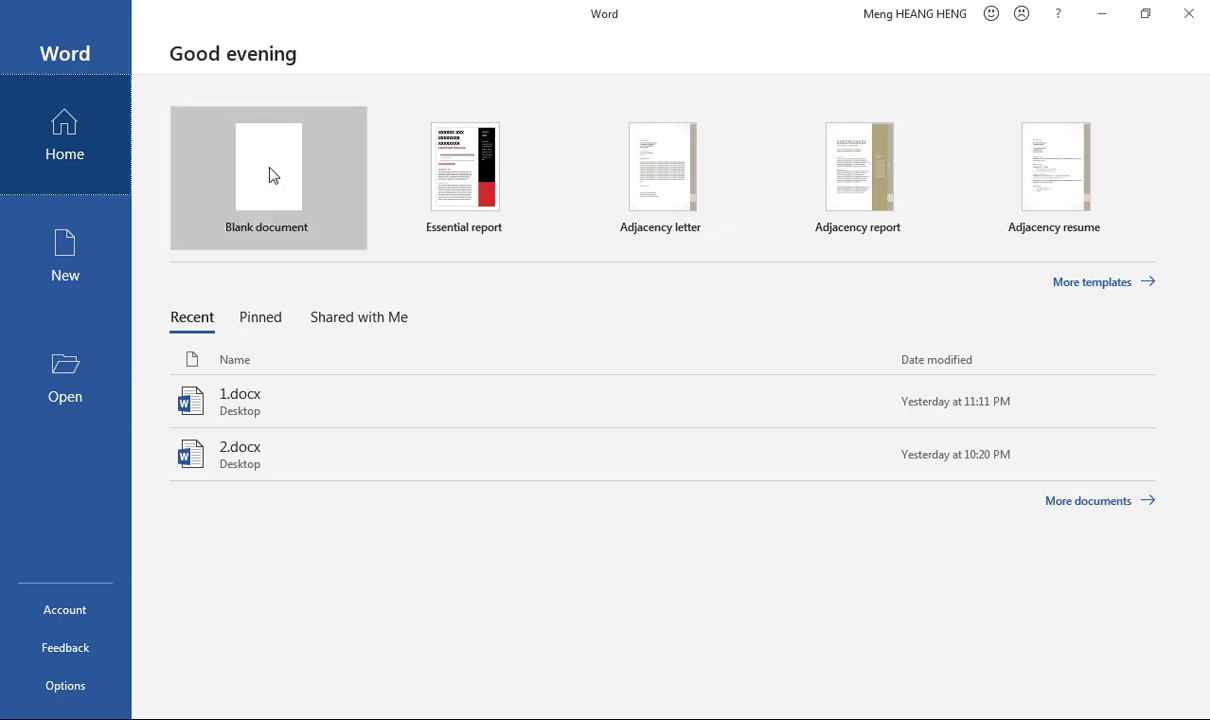
left_click(270, 175)
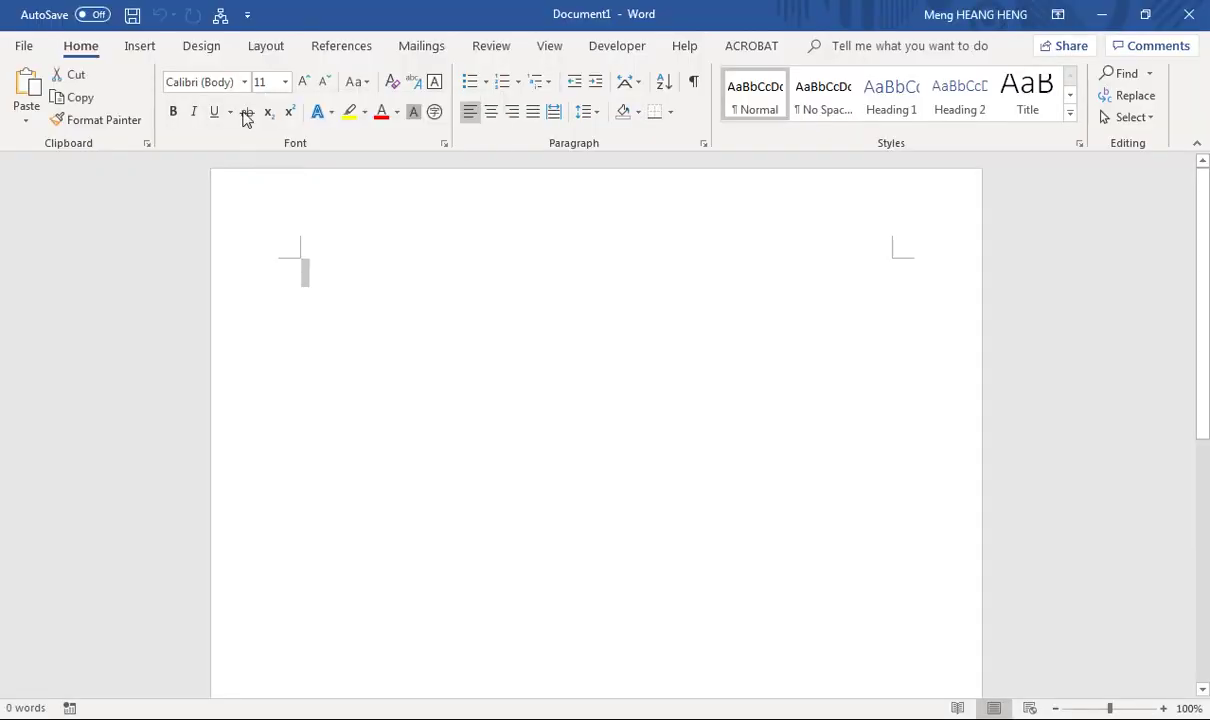
left_click(221, 16)
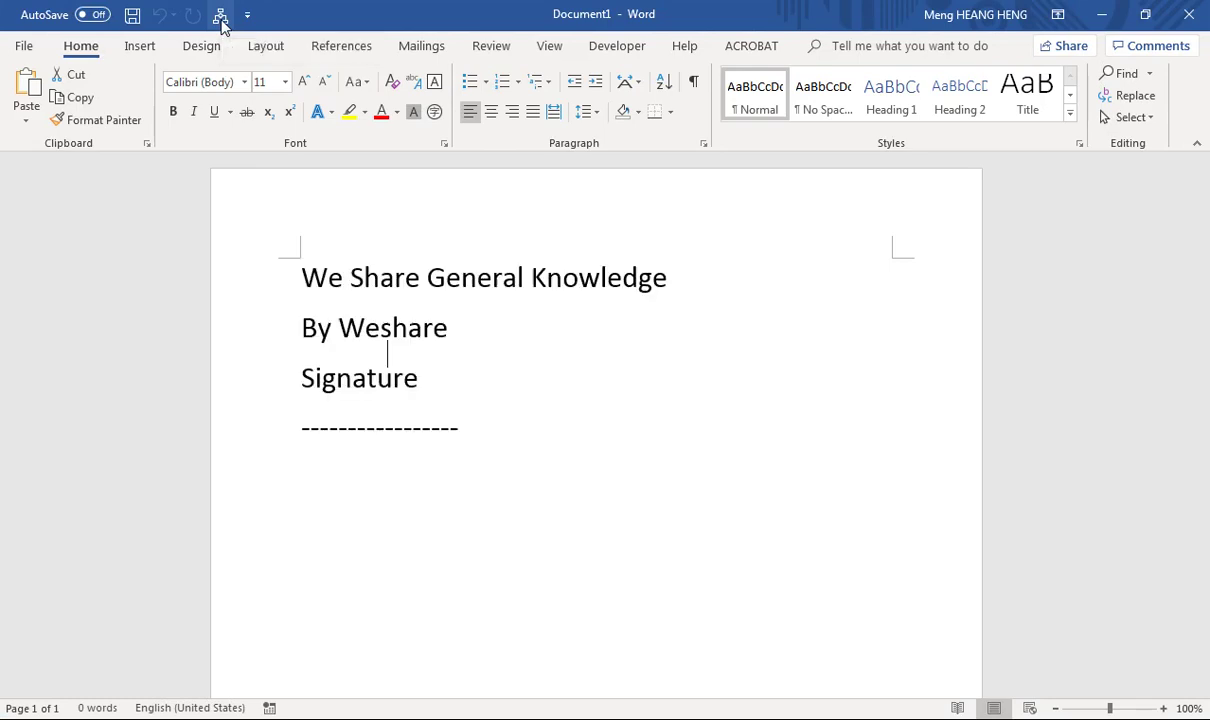
left_click_drag(474, 421, 303, 262)
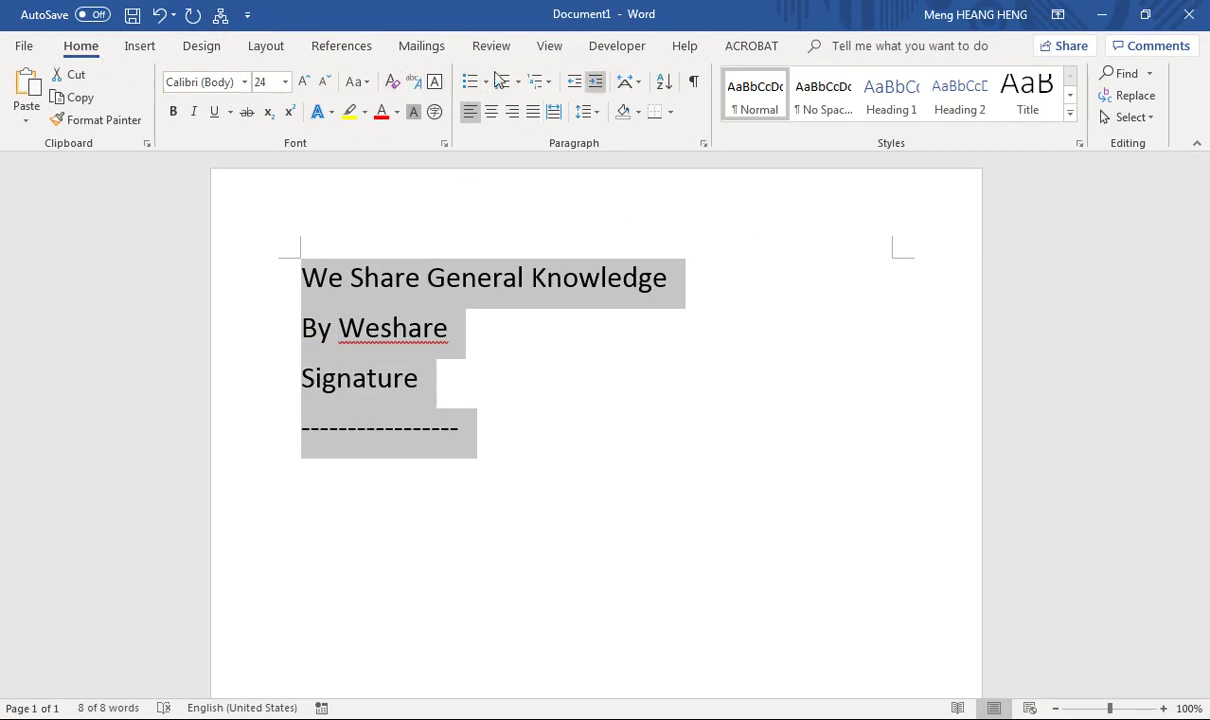
- Delete the signature macro from the Macros list, confirming with Yes
left_click(551, 50)
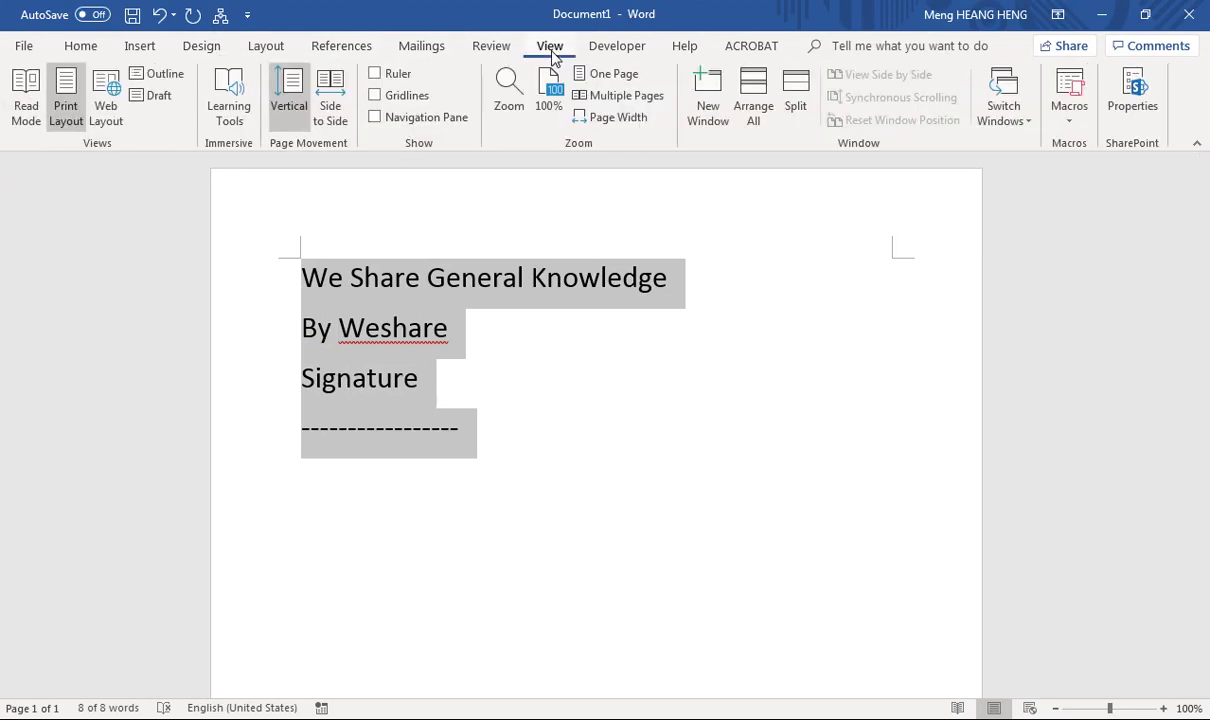
left_click(1068, 113)
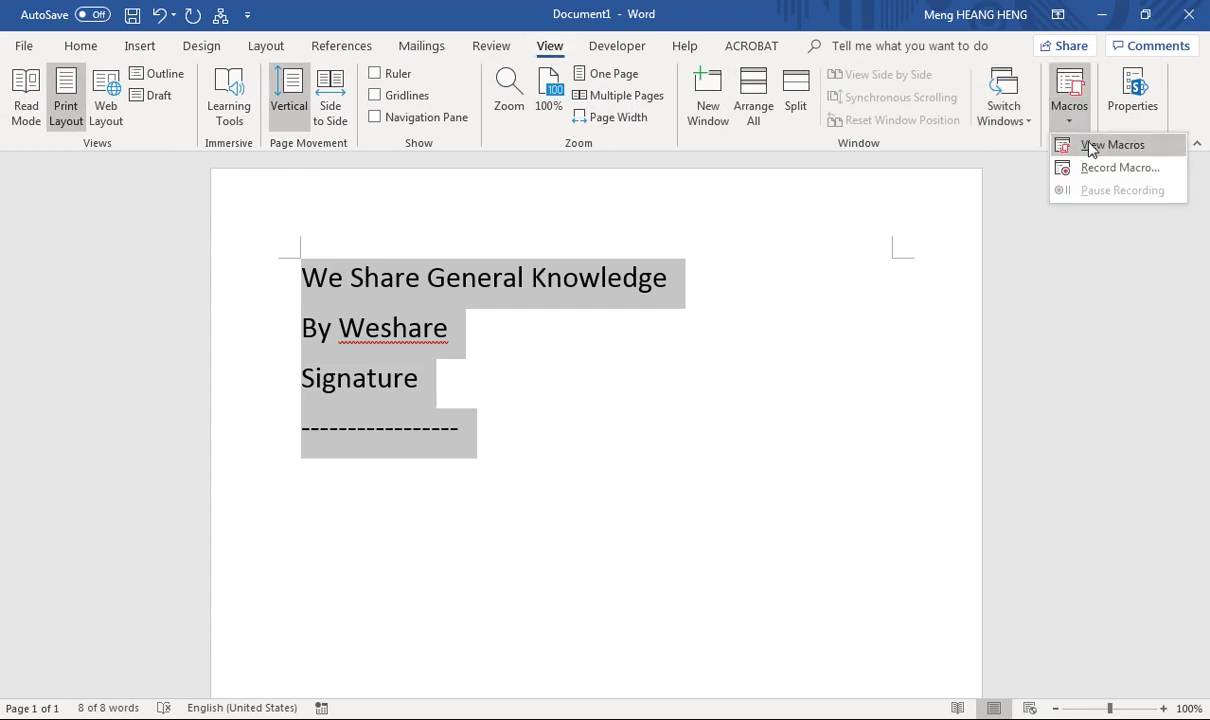
left_click(1090, 146)
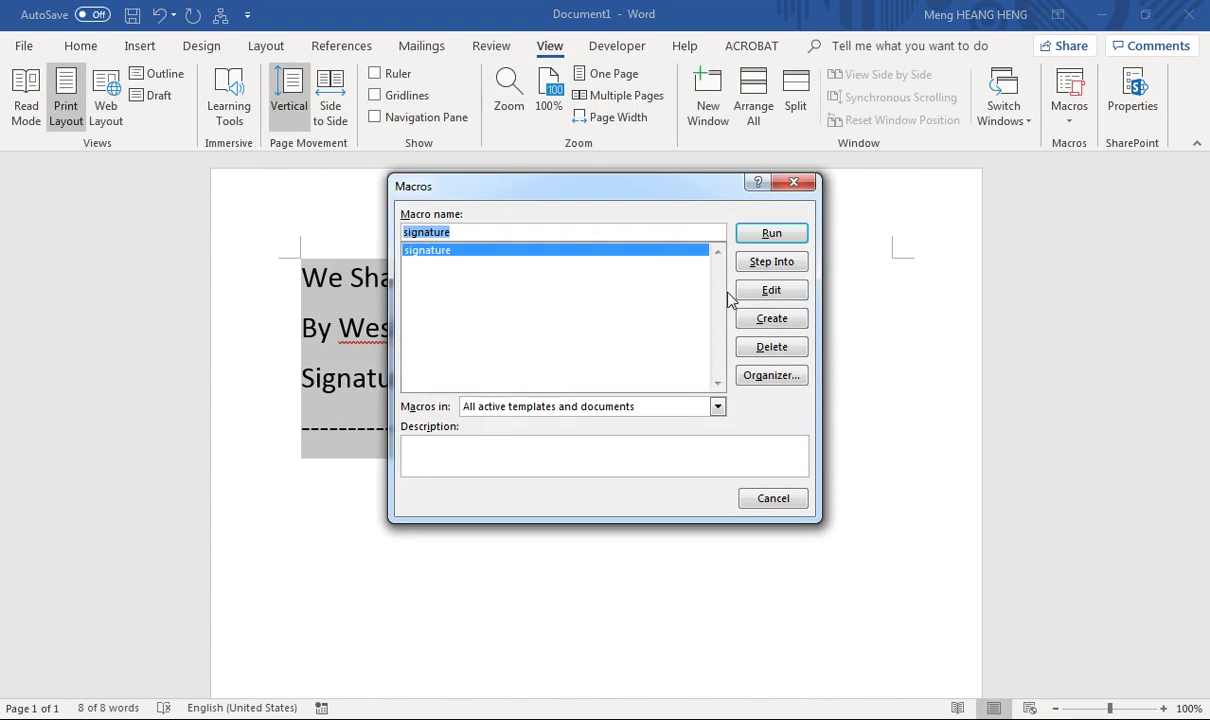
left_click(763, 352)
left_click(574, 418)
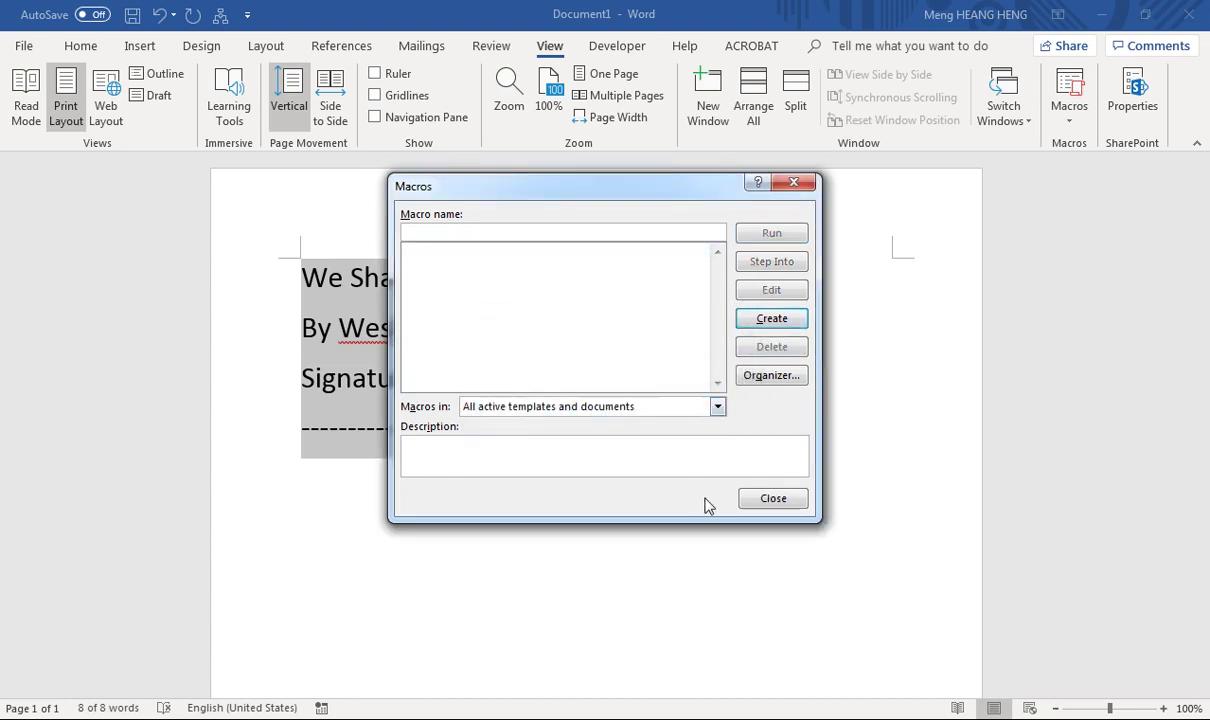
- Close the Macros dialog and close Document1 without saving
left_click(759, 505)
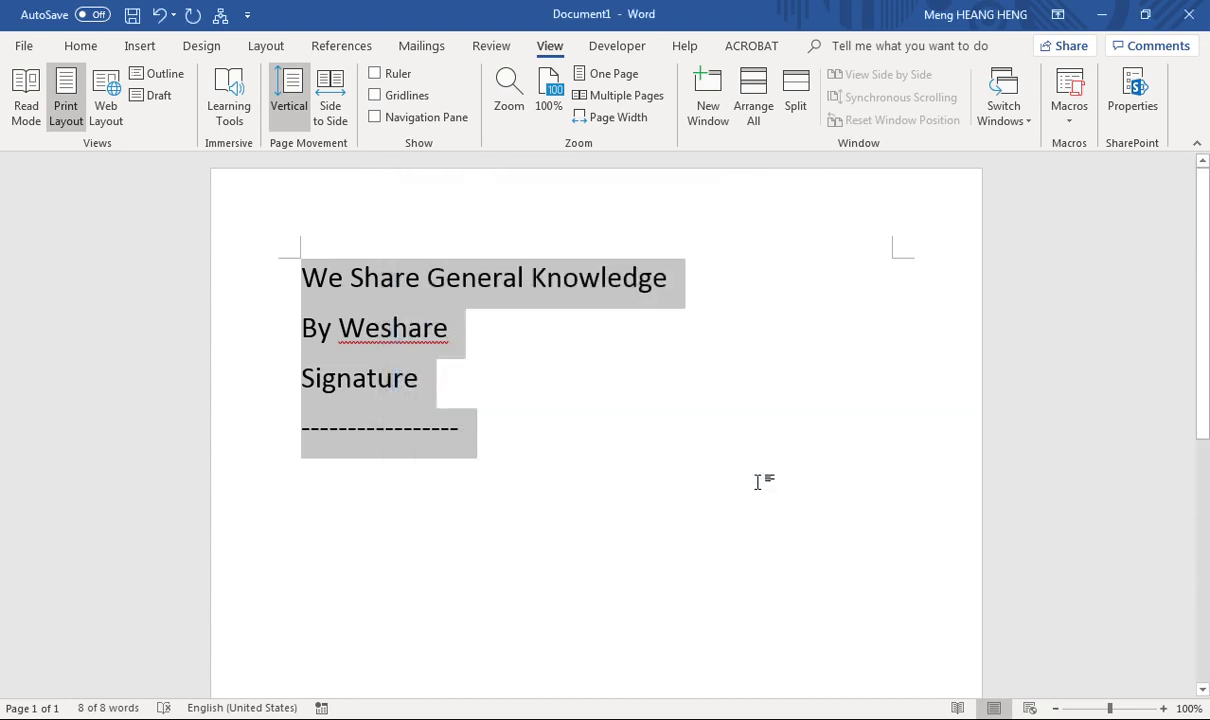
left_click(818, 332)
left_click(1189, 14)
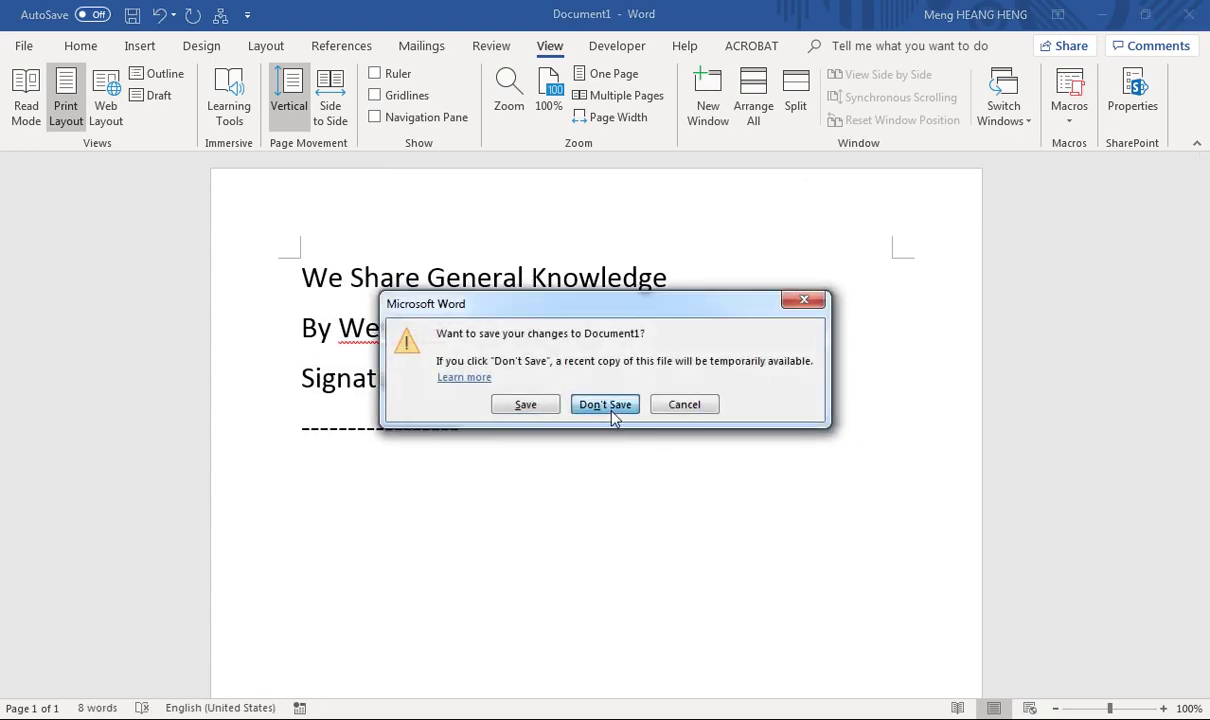
left_click(606, 408)
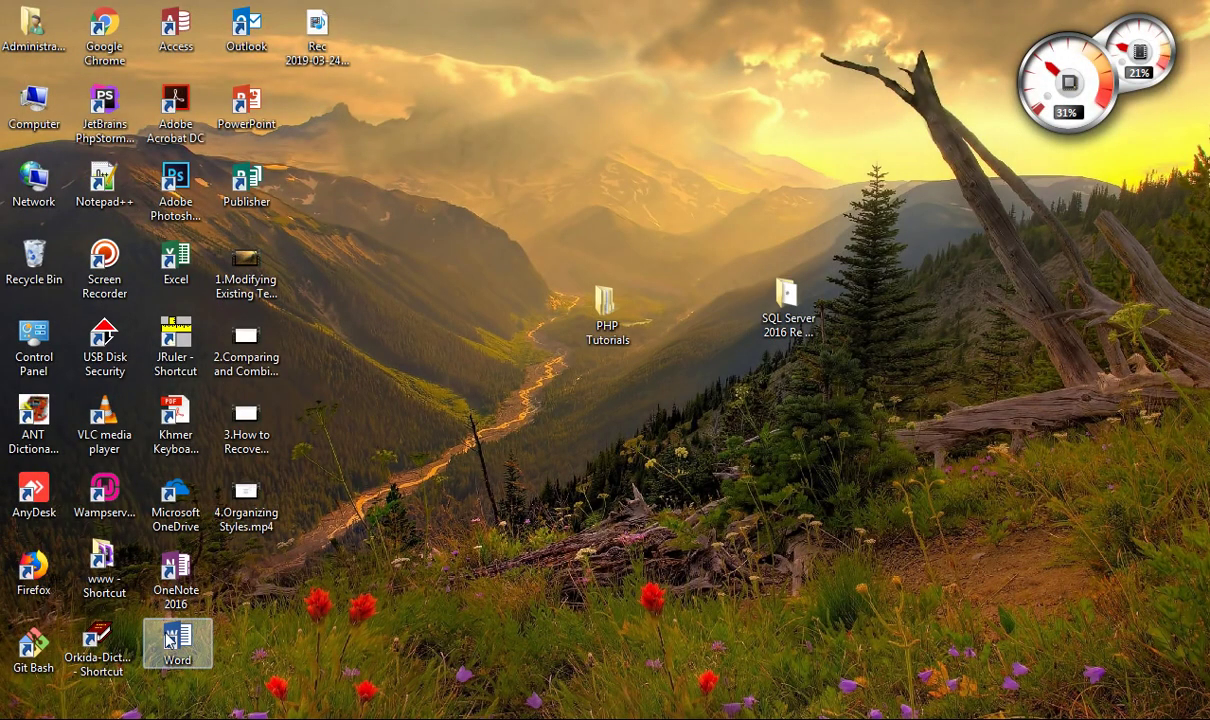
- Open a blank document, try the signature toolbar button, and dismiss the macro-not-found warning
double_click(177, 645)
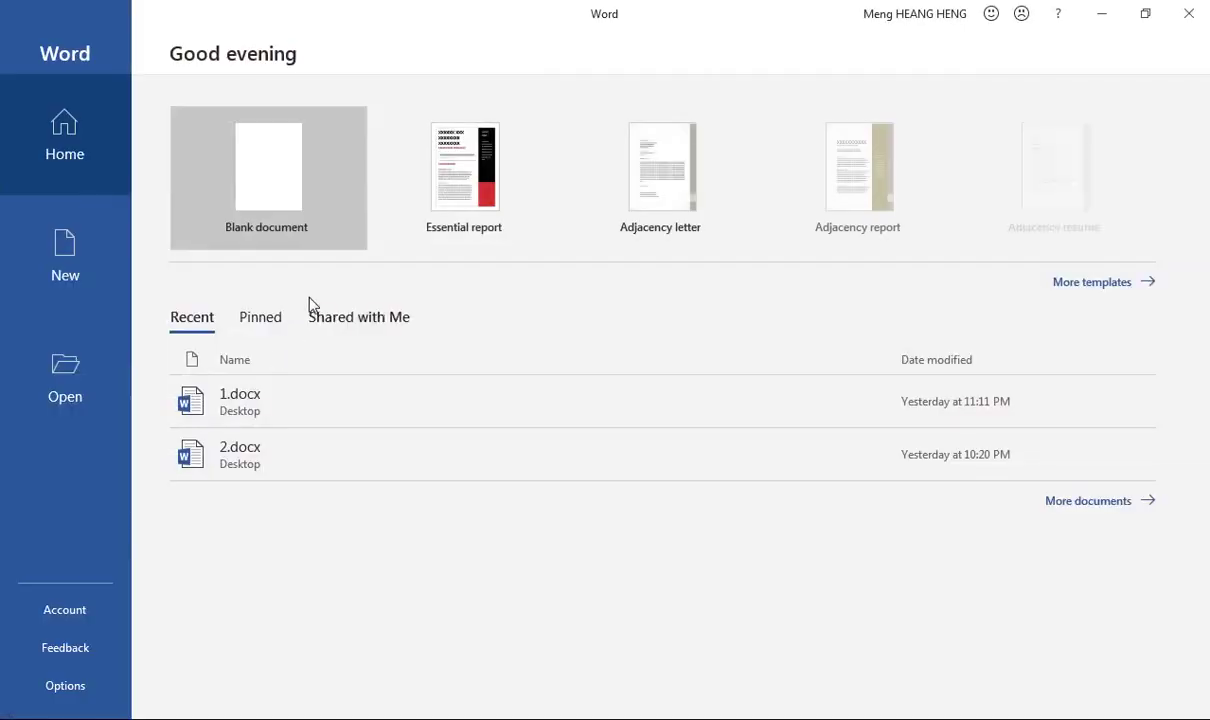
left_click(268, 180)
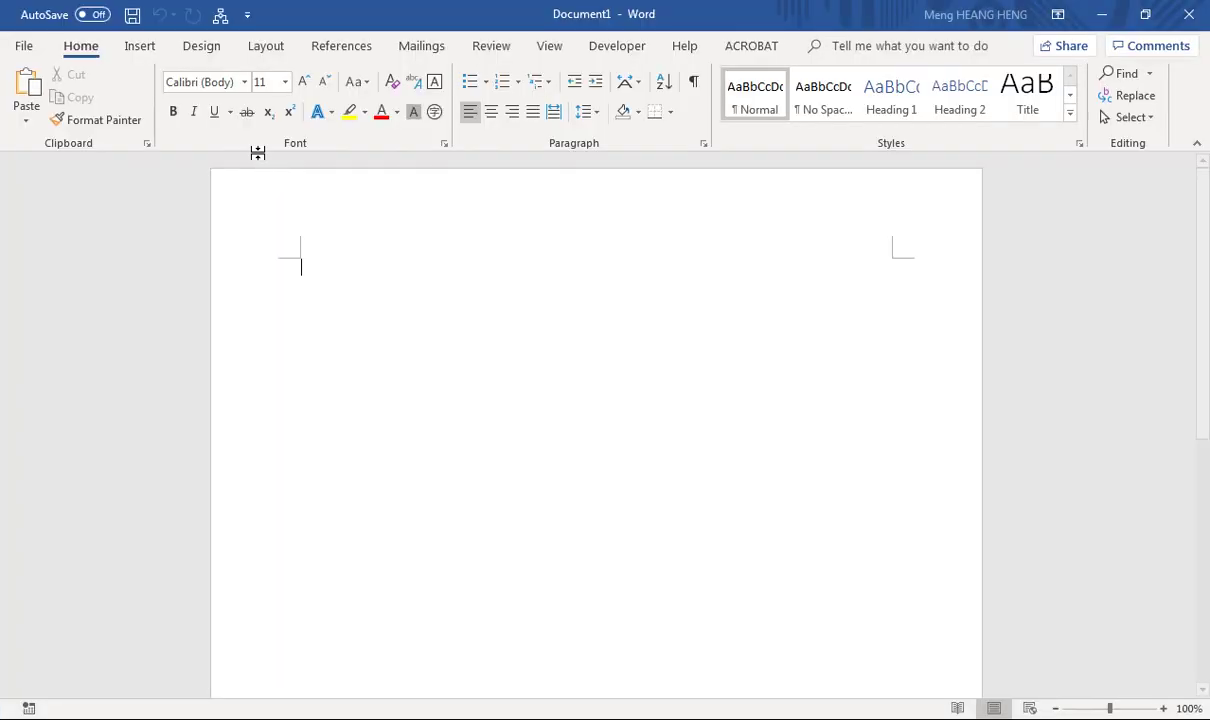
left_click(221, 15)
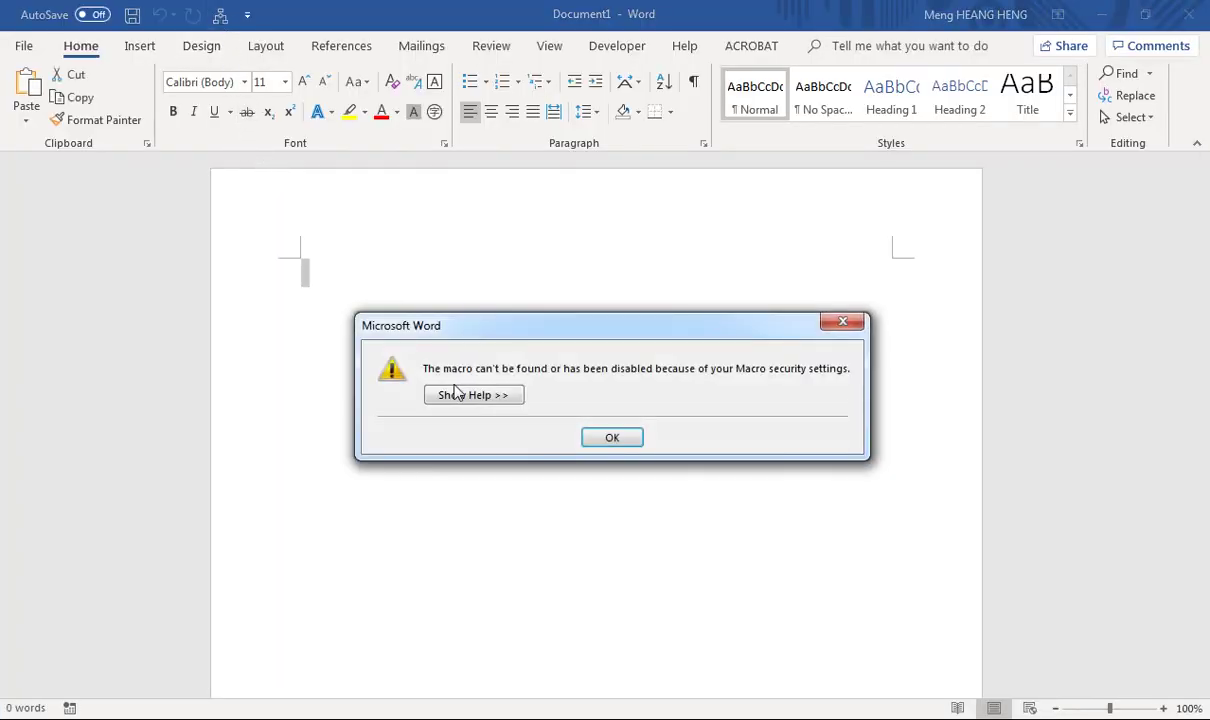
left_click(570, 428)
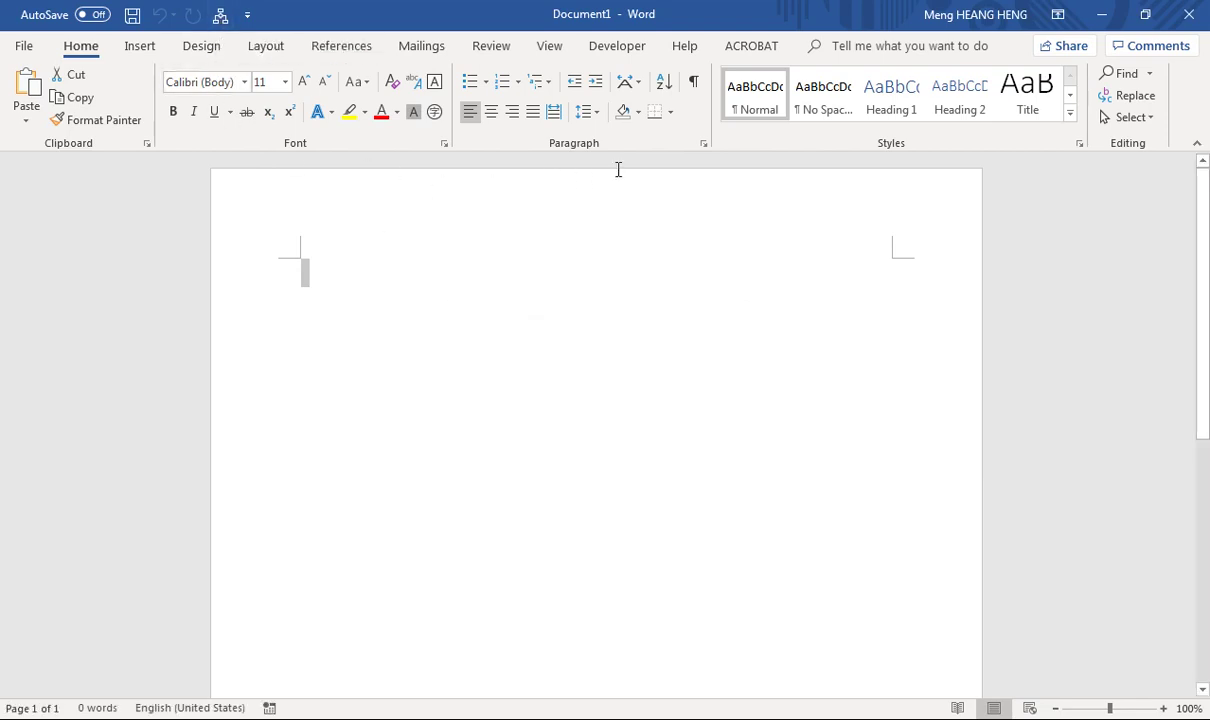
- Move the Quick Access Toolbar below the ribbon, then back above it
left_click(247, 15)
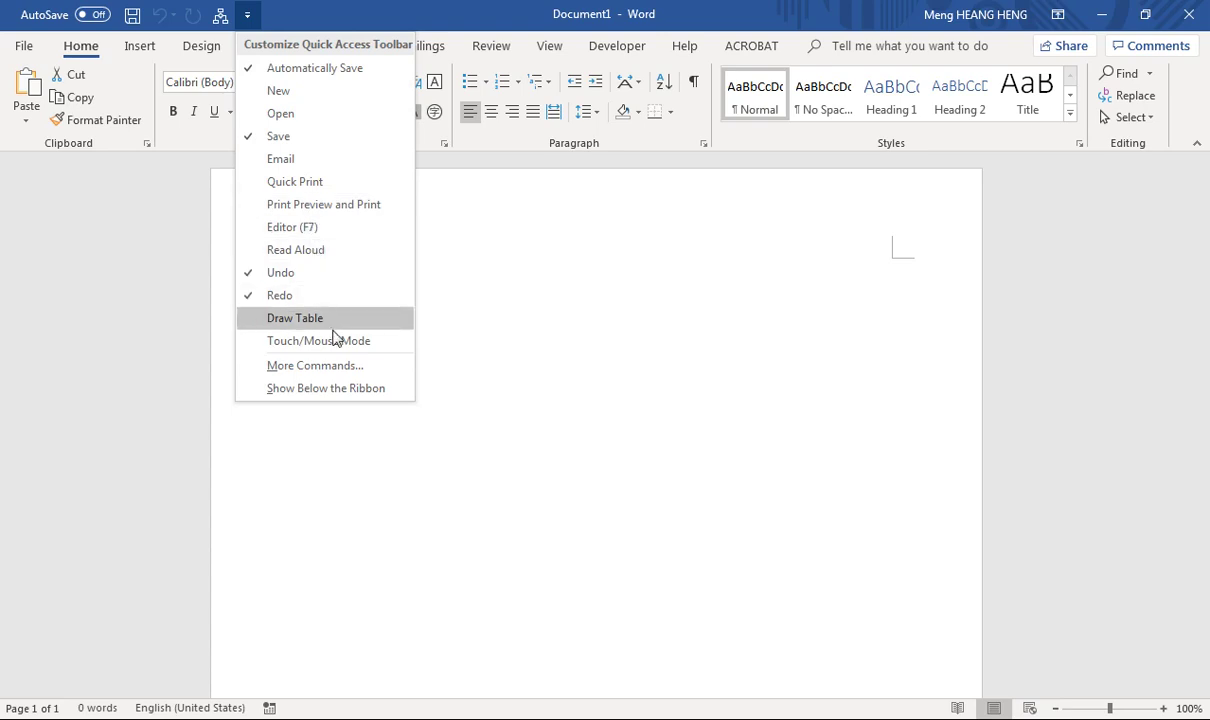
left_click(345, 396)
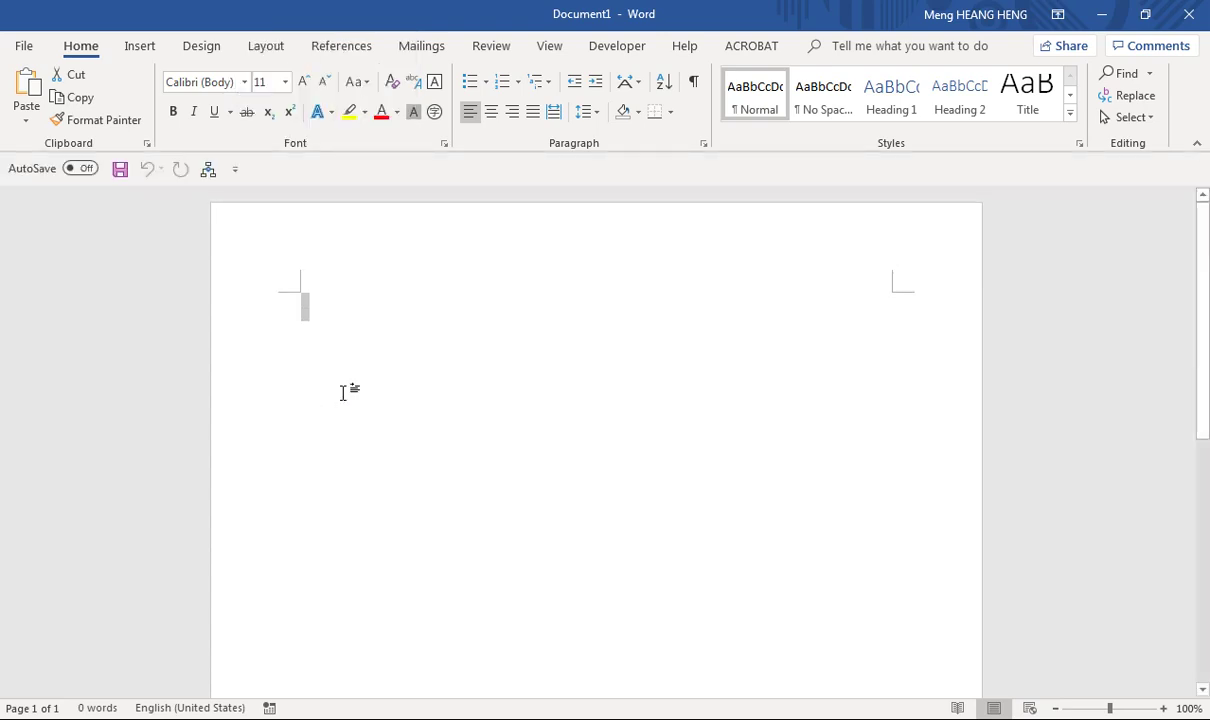
left_click(235, 169)
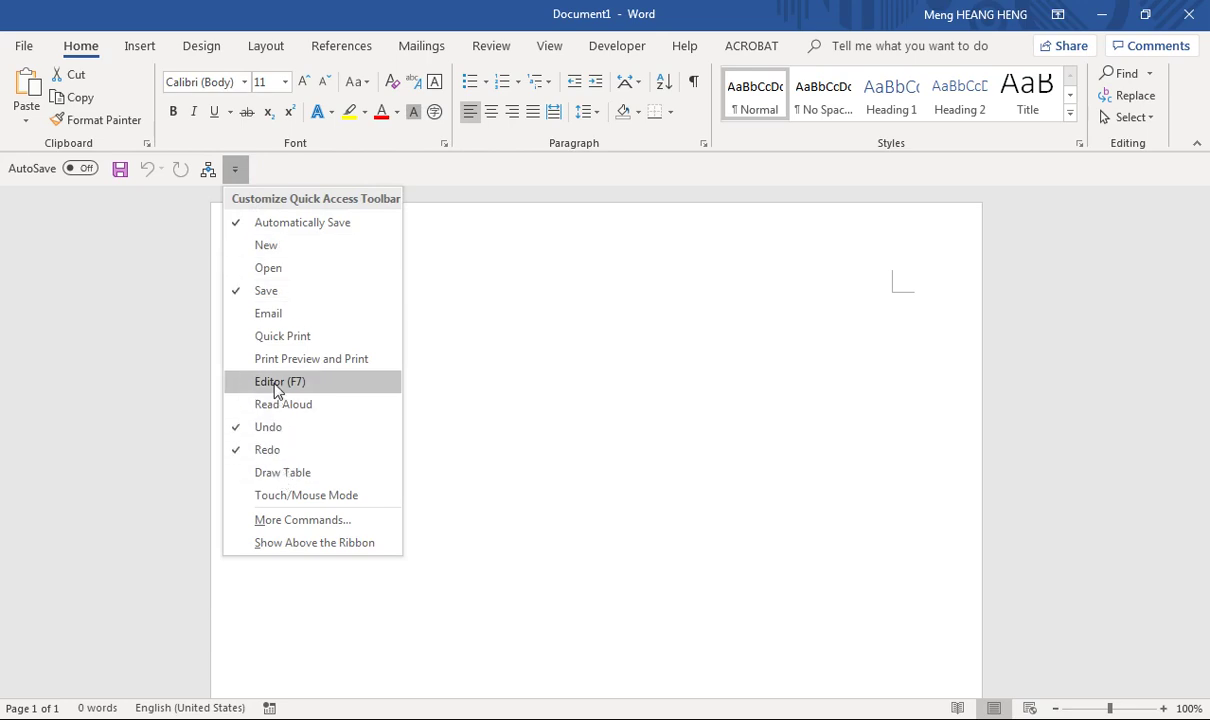
left_click(323, 541)
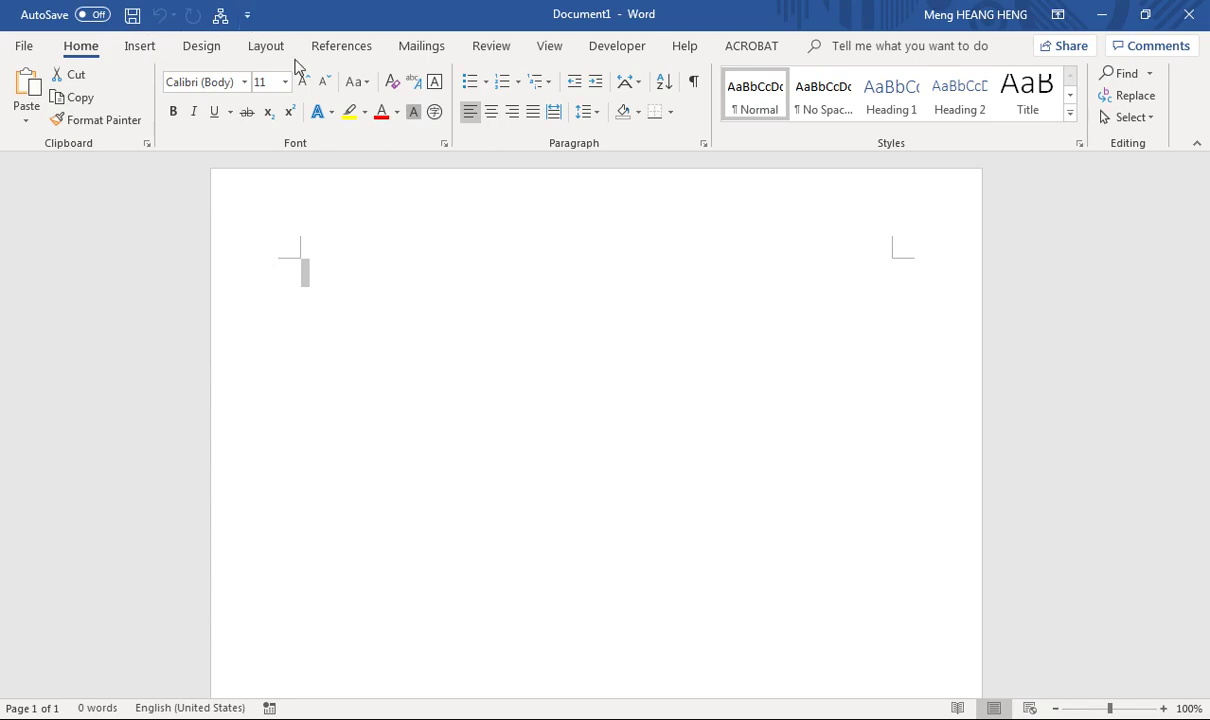
key("alt+w")
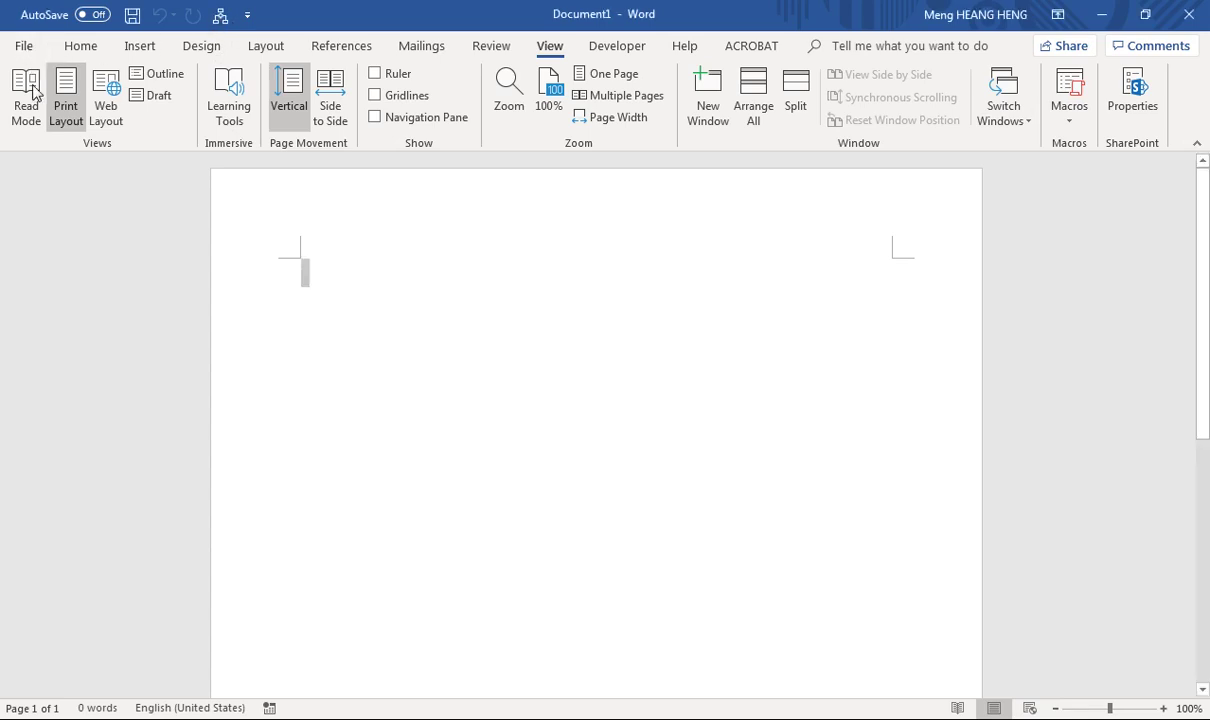
- In Word Options, give Normal.NewMacros.signature a person icon, then remove it from the Quick Access Toolbar
left_click(24, 46)
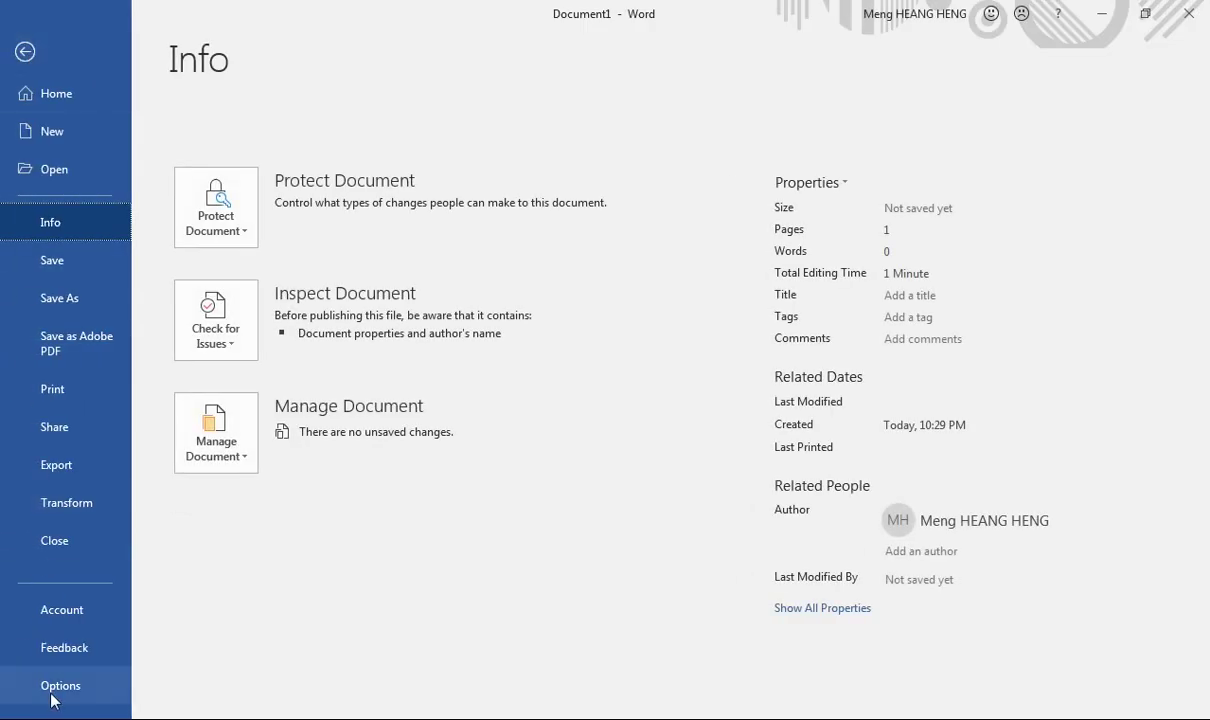
left_click(55, 685)
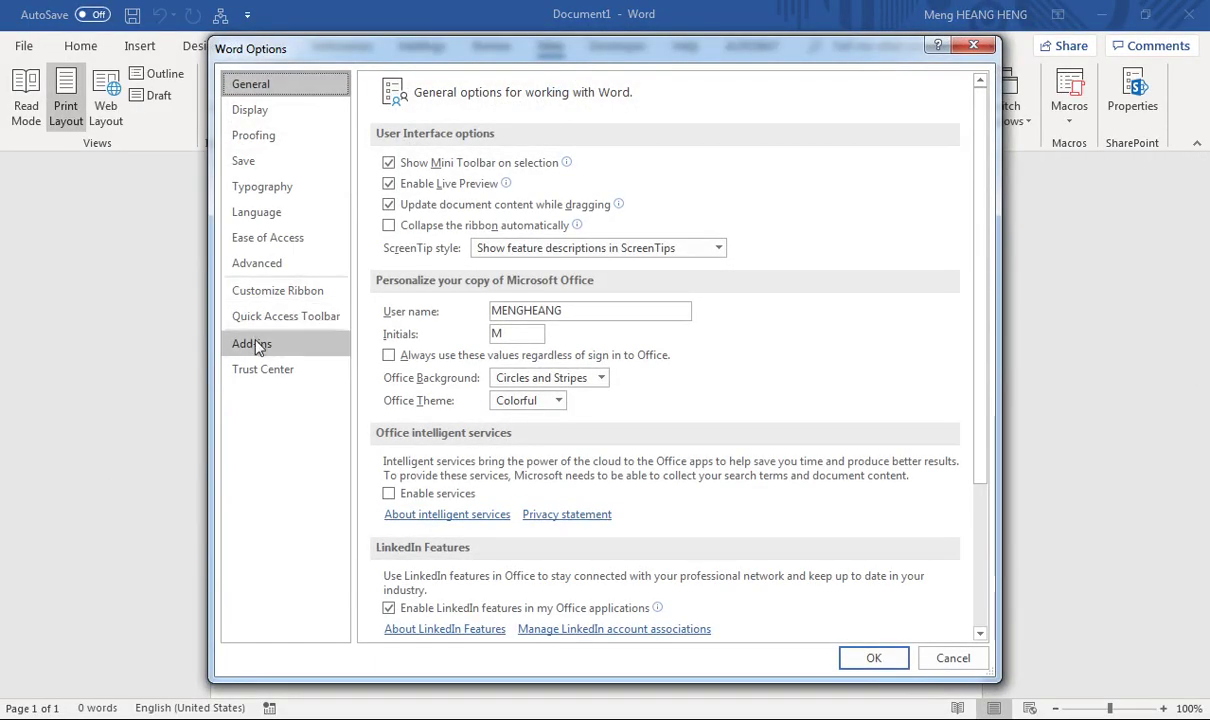
left_click(289, 327)
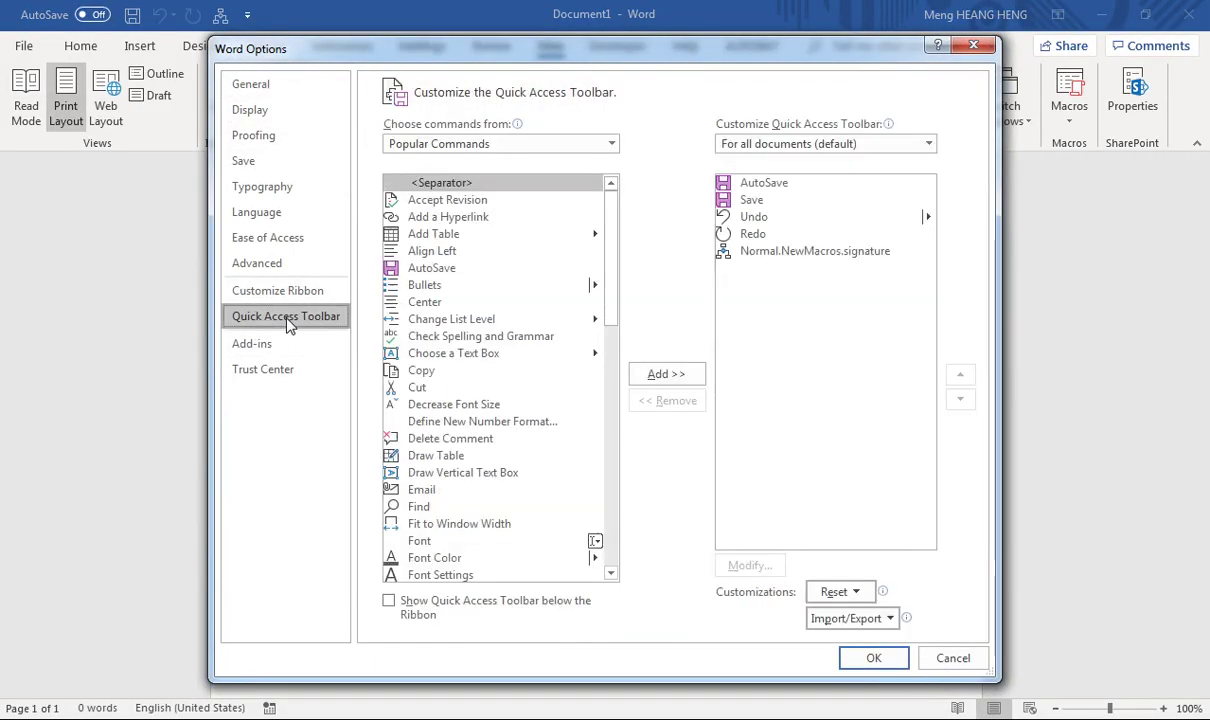
left_click(814, 256)
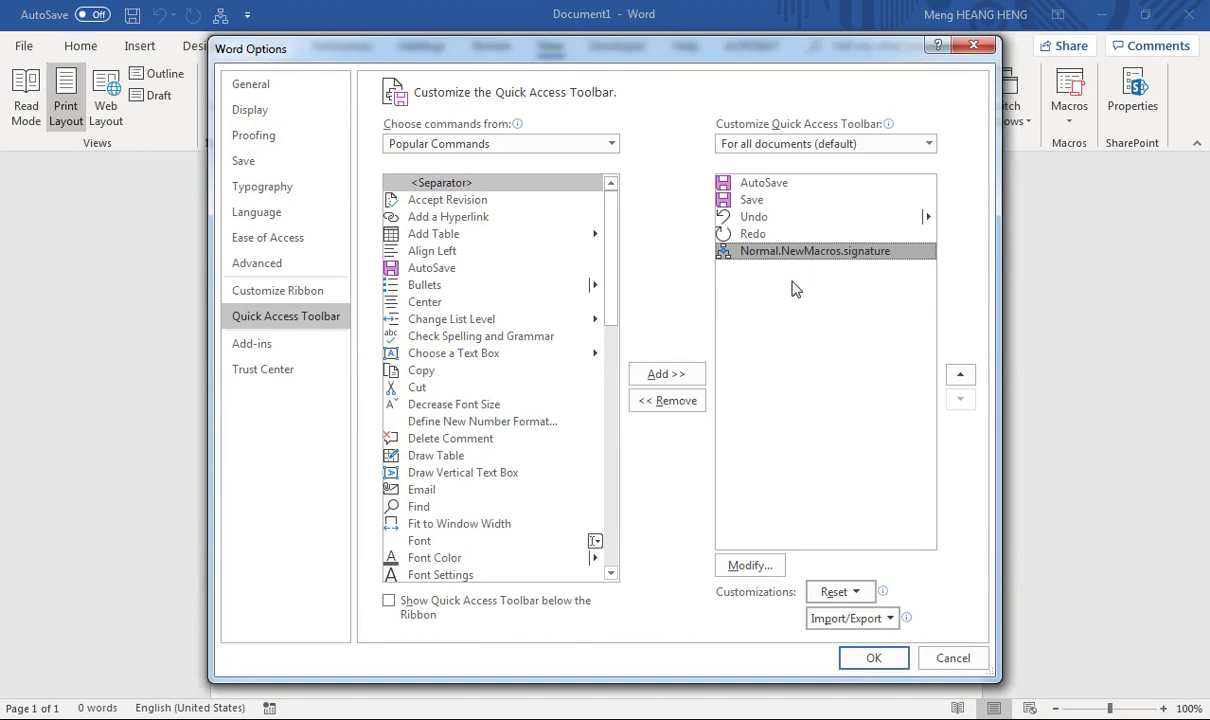
left_click(768, 566)
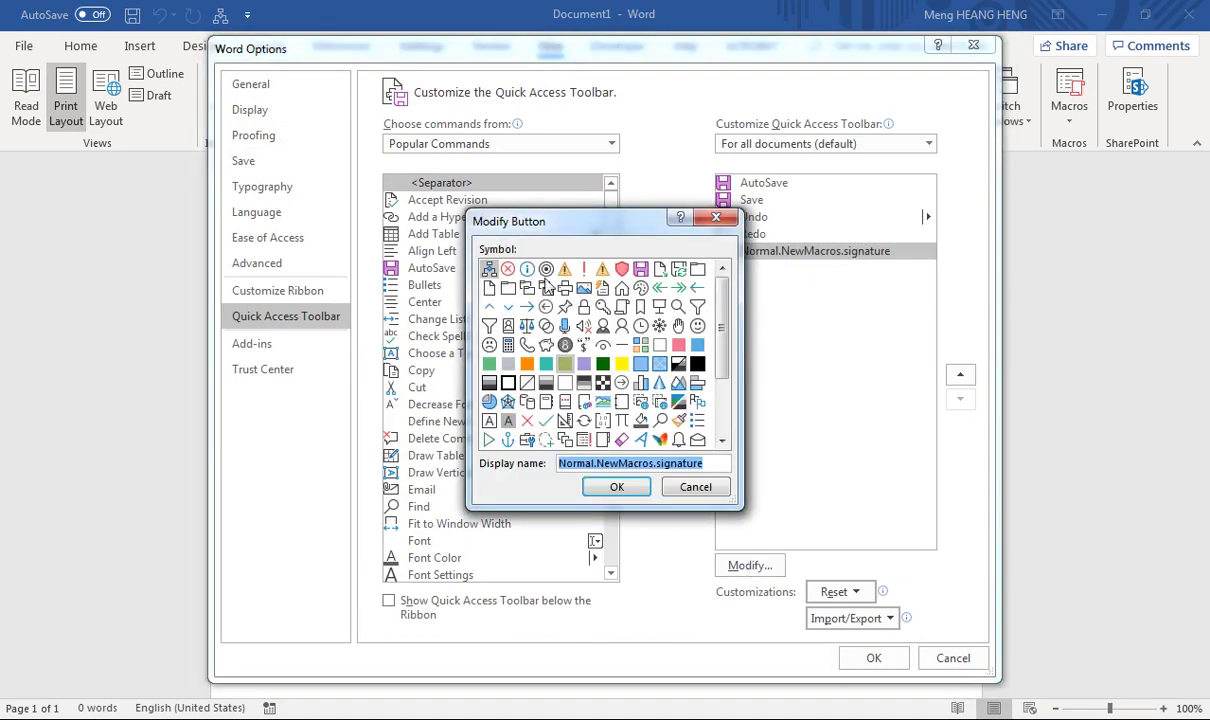
left_click(603, 326)
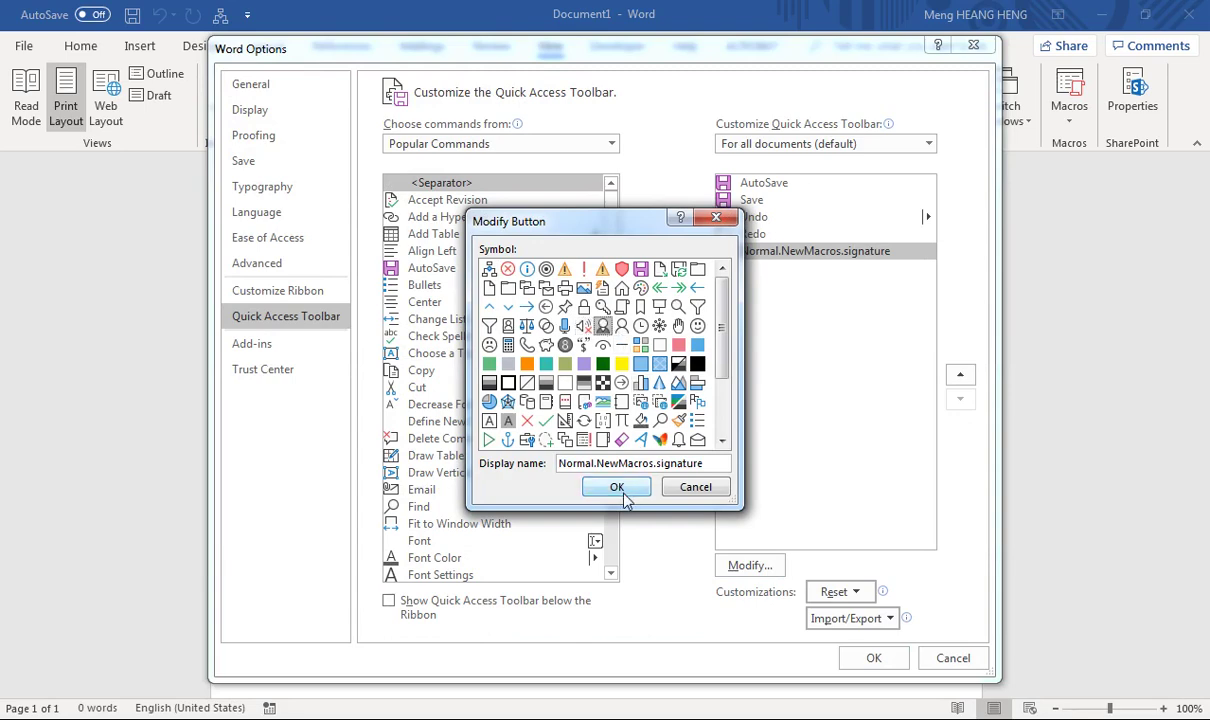
key("Return")
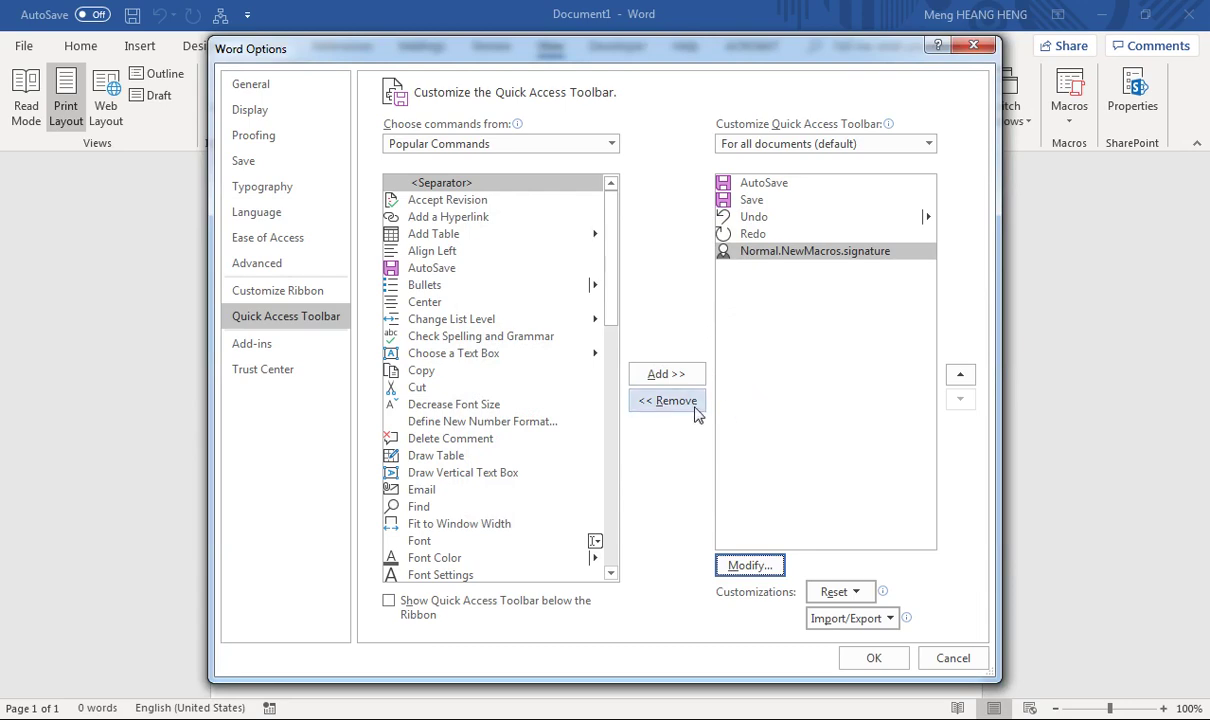
left_click(667, 400)
left_click(872, 660)
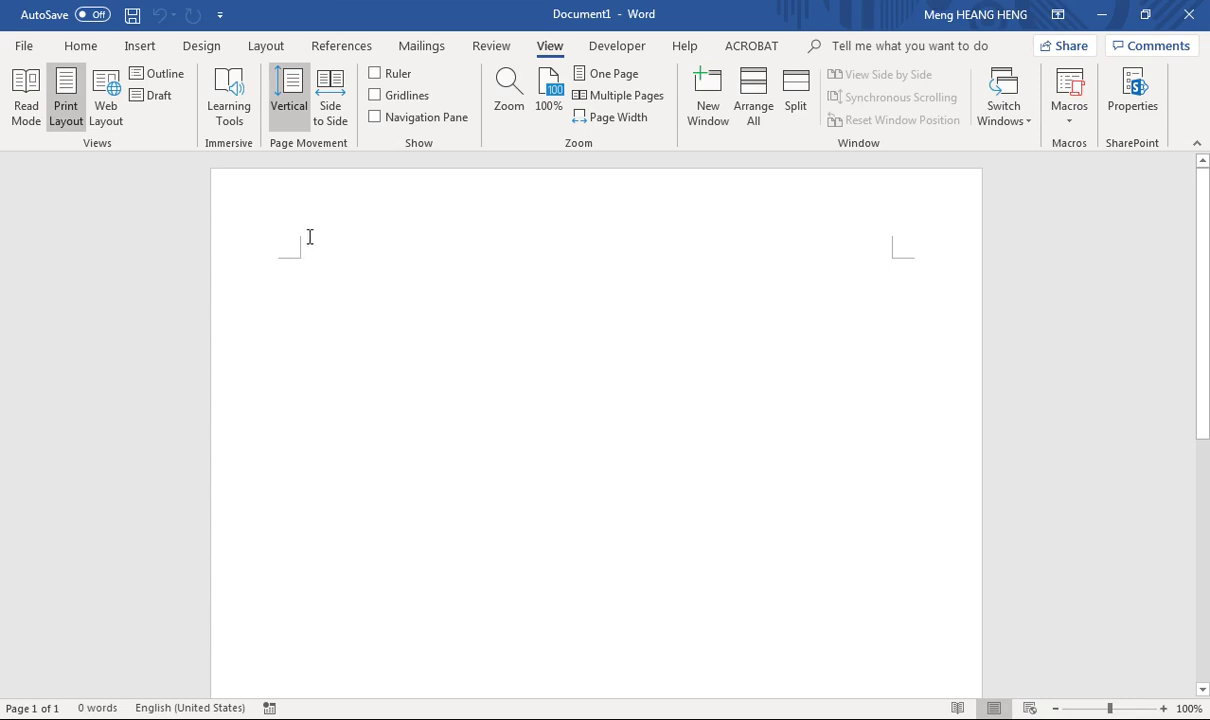
- Centre-align the first line of the blank Document1
left_click(490, 295)
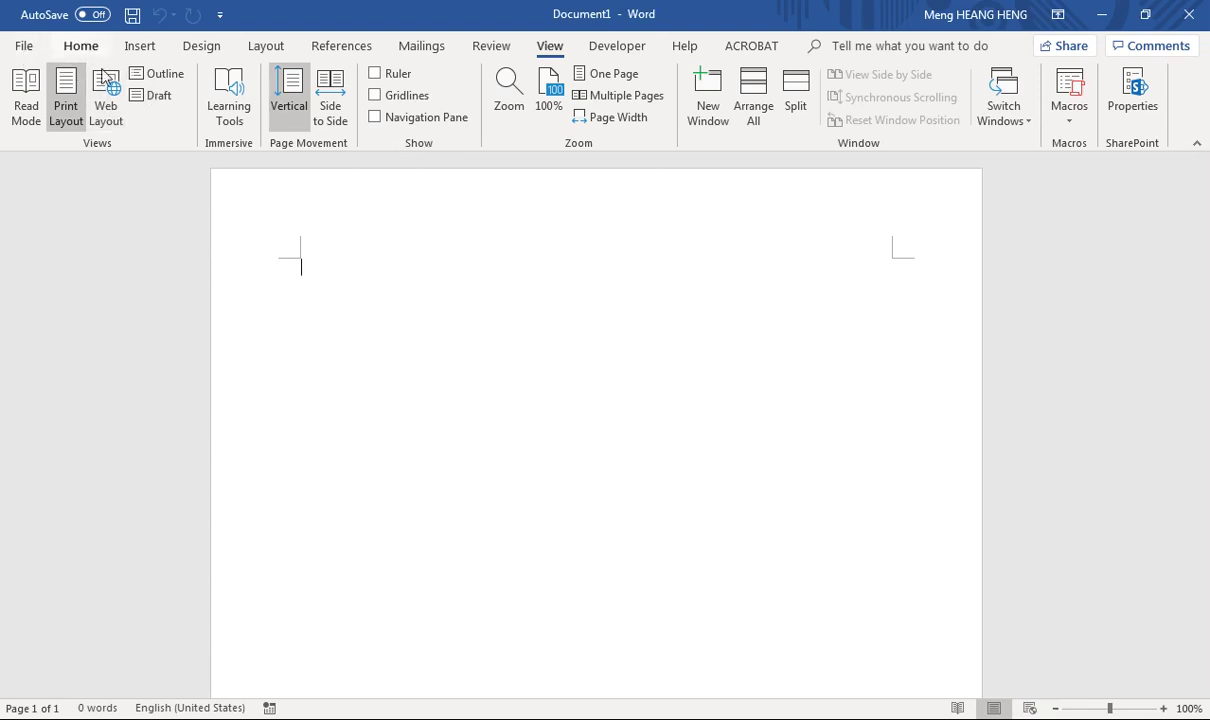
left_click(80, 45)
left_click(491, 111)
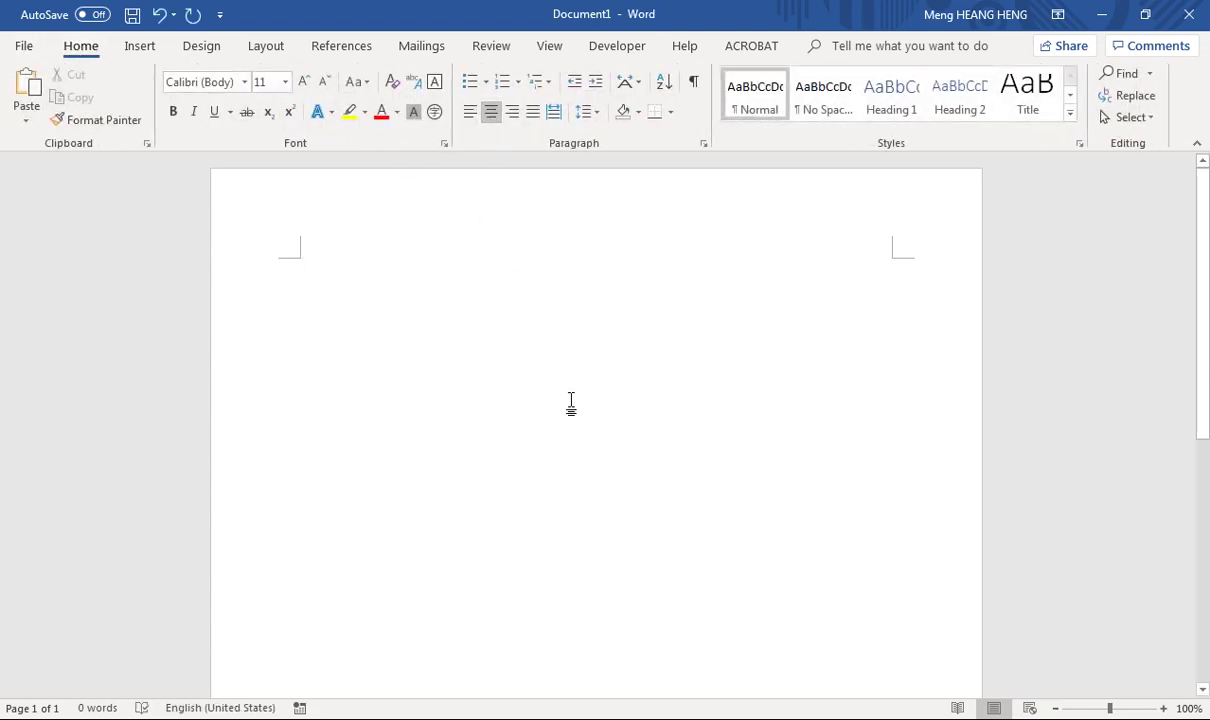
- Type the centred title 'First Document' and start a new line below it
type("Fi")
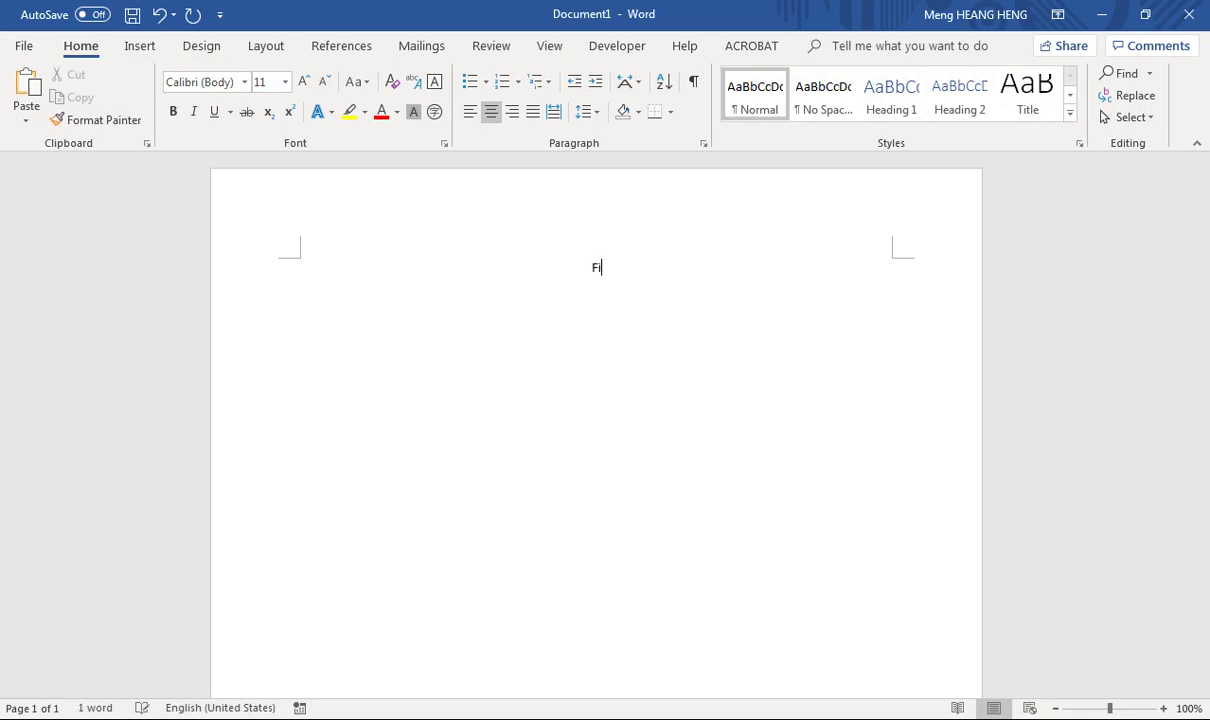
type("rst Do")
type("cuent")
key("BackSpace")
key("BackSpace")
key("BackSpace")
type("m")
type("ent")
key("Return")
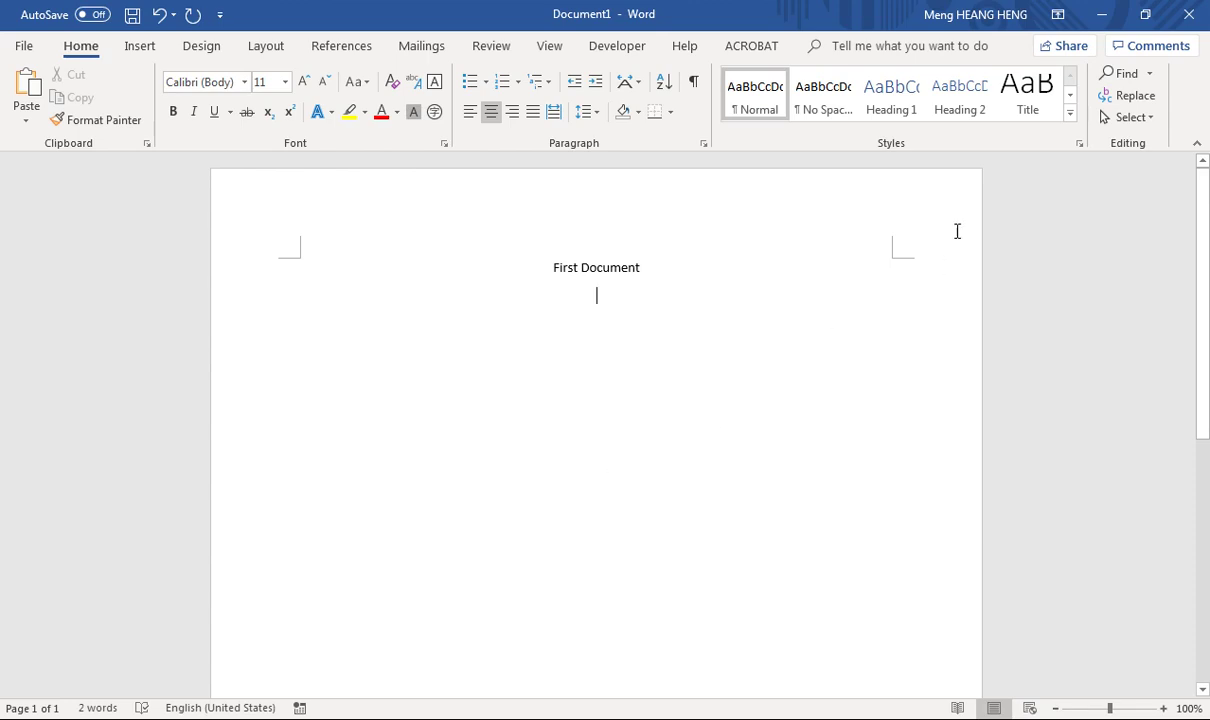
- Create a new Word document named document2 on the Windows desktop
left_click(1101, 14)
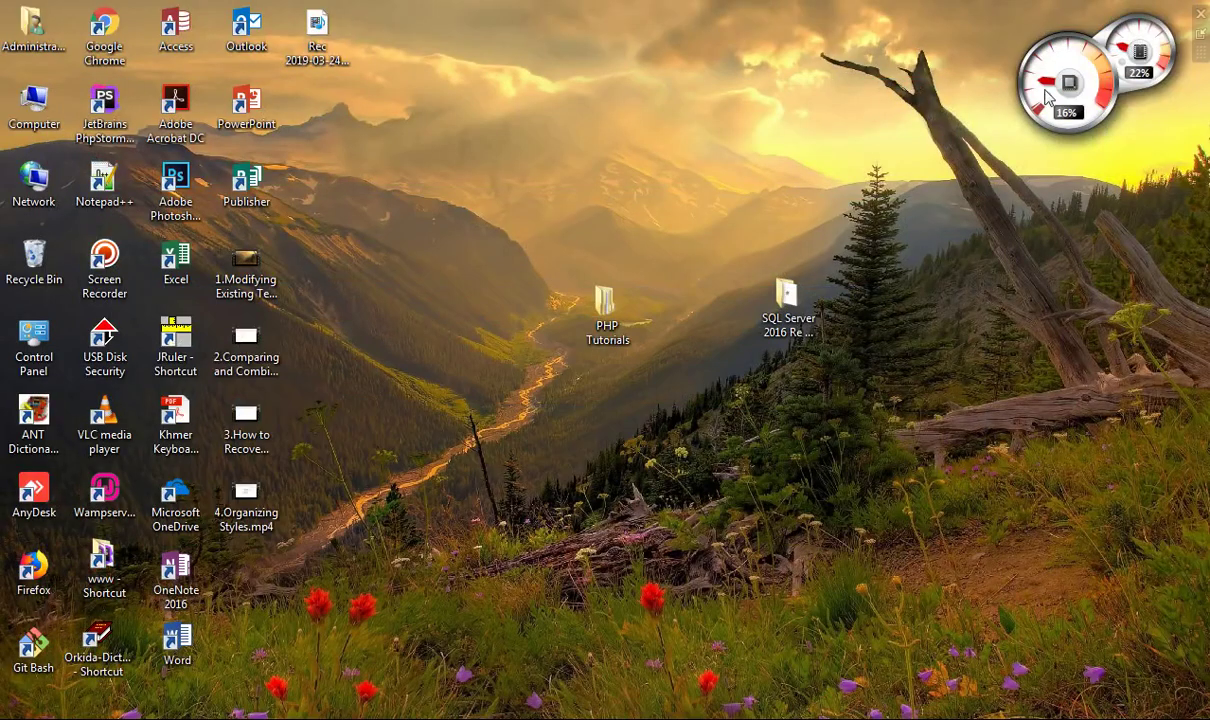
right_click(572, 430)
mouse_move(680, 344)
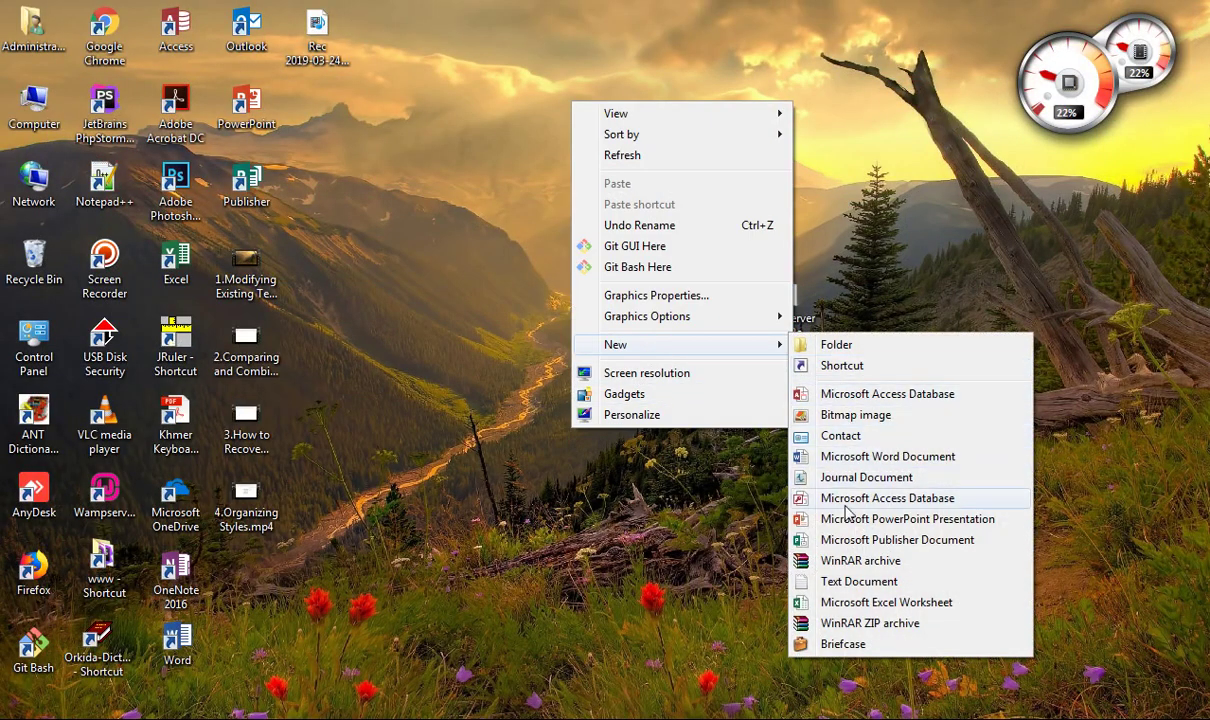
left_click(880, 456)
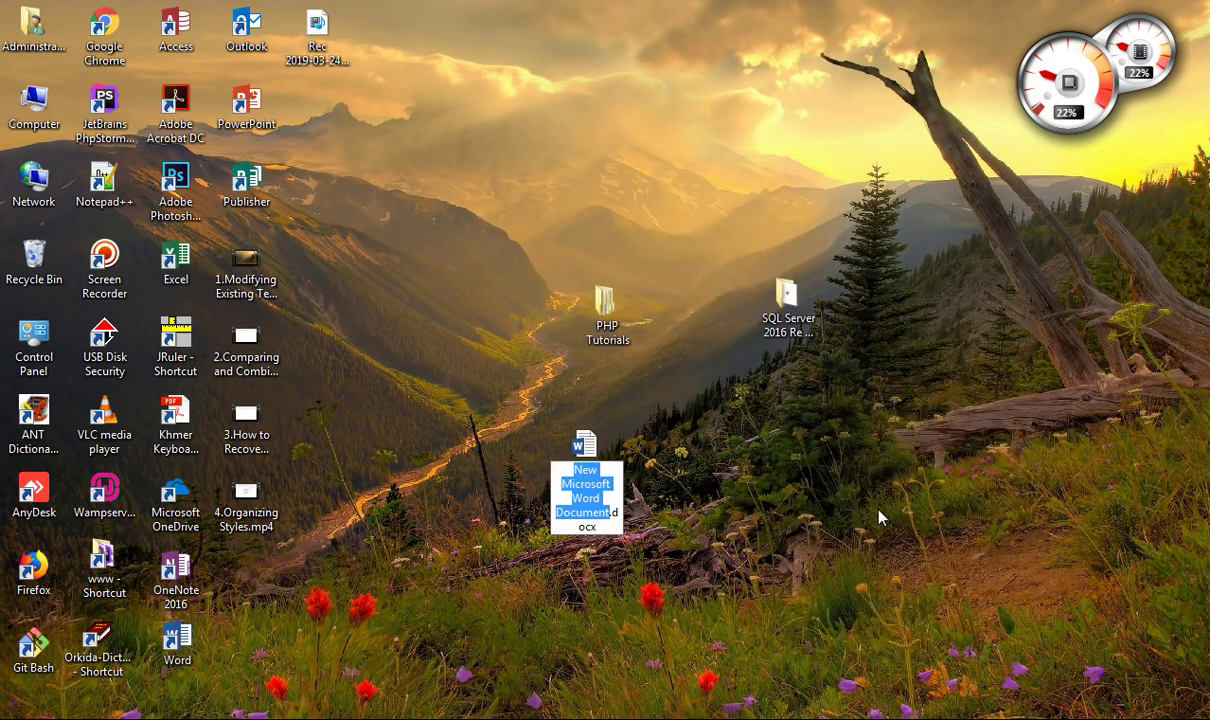
type("doc")
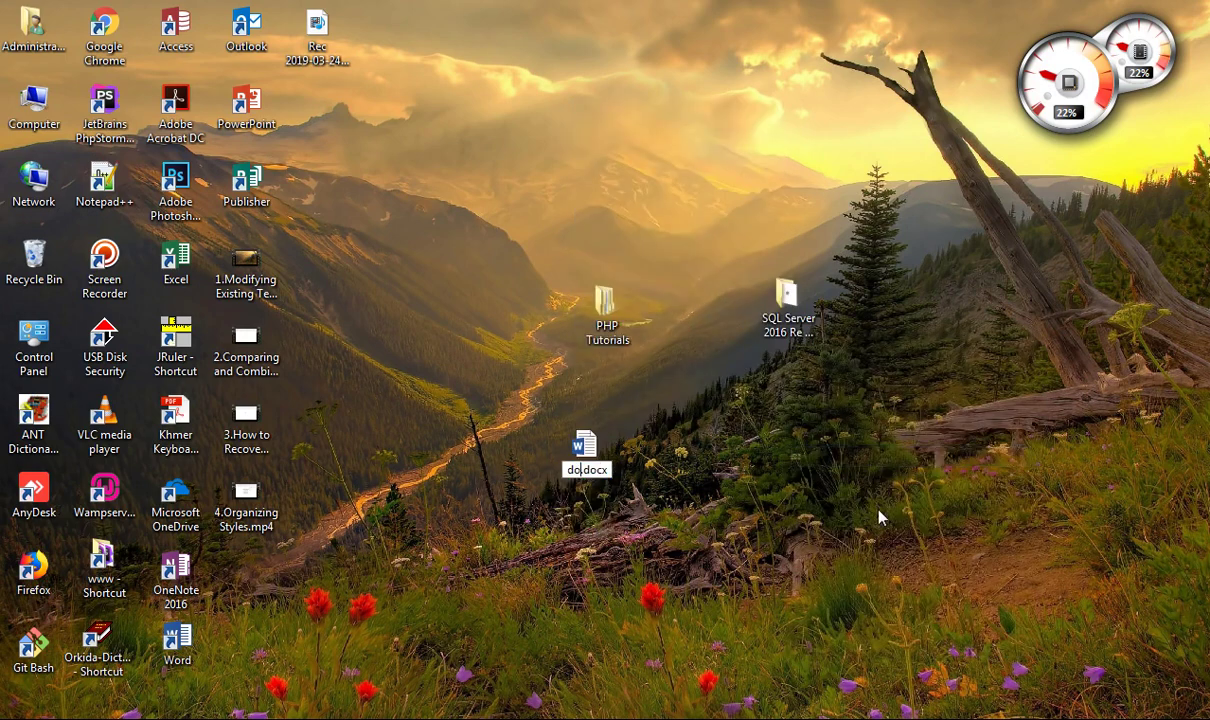
type("ument2")
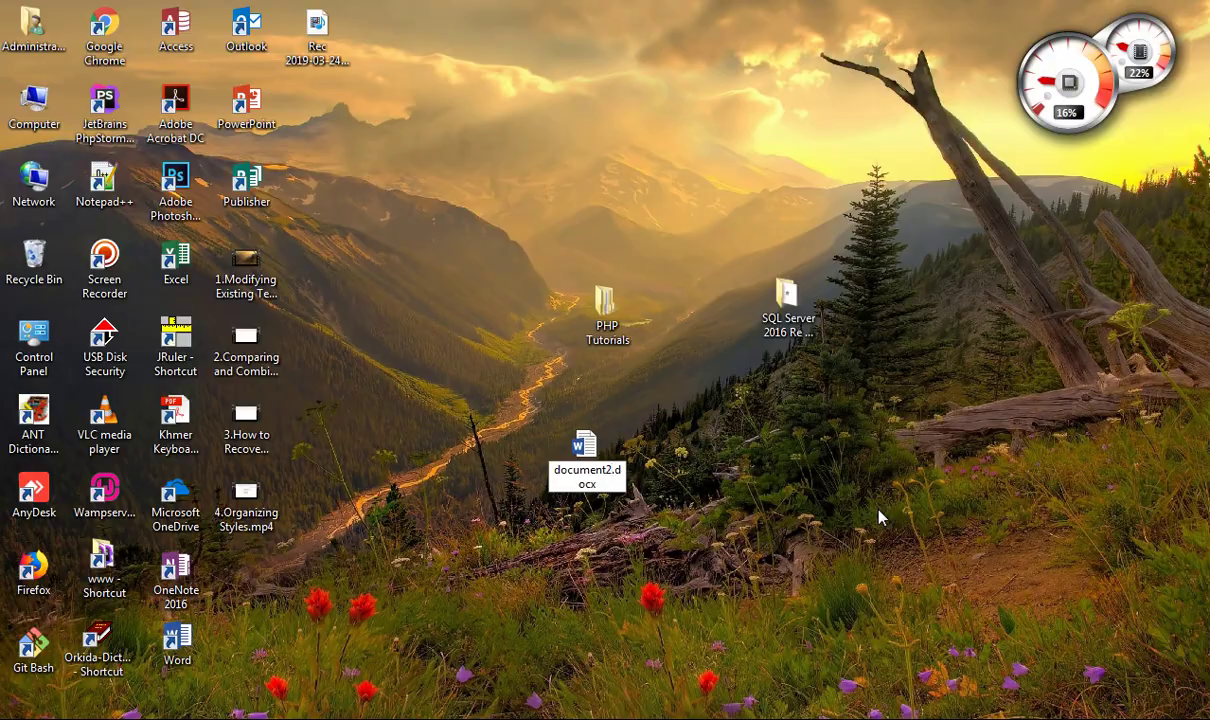
key("Return")
key("Return")
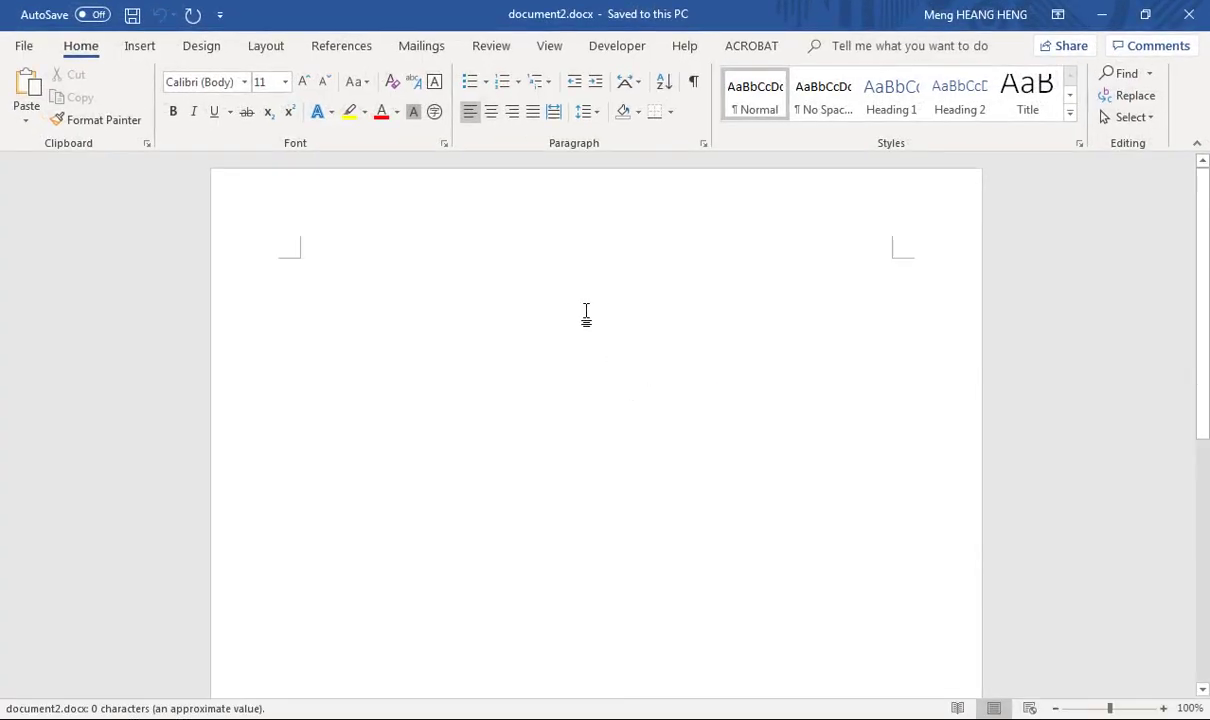
- Add a centred 'Document two' line to document2, save it, and return to Document1
left_click(491, 112)
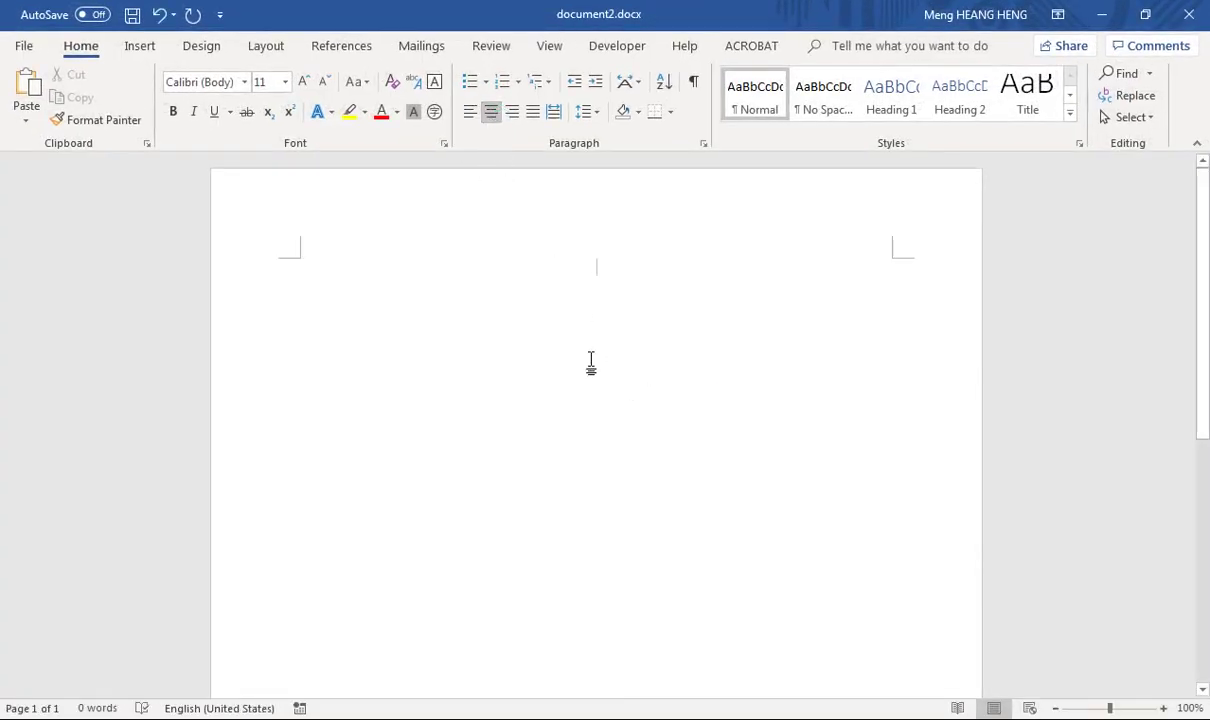
type("Docum")
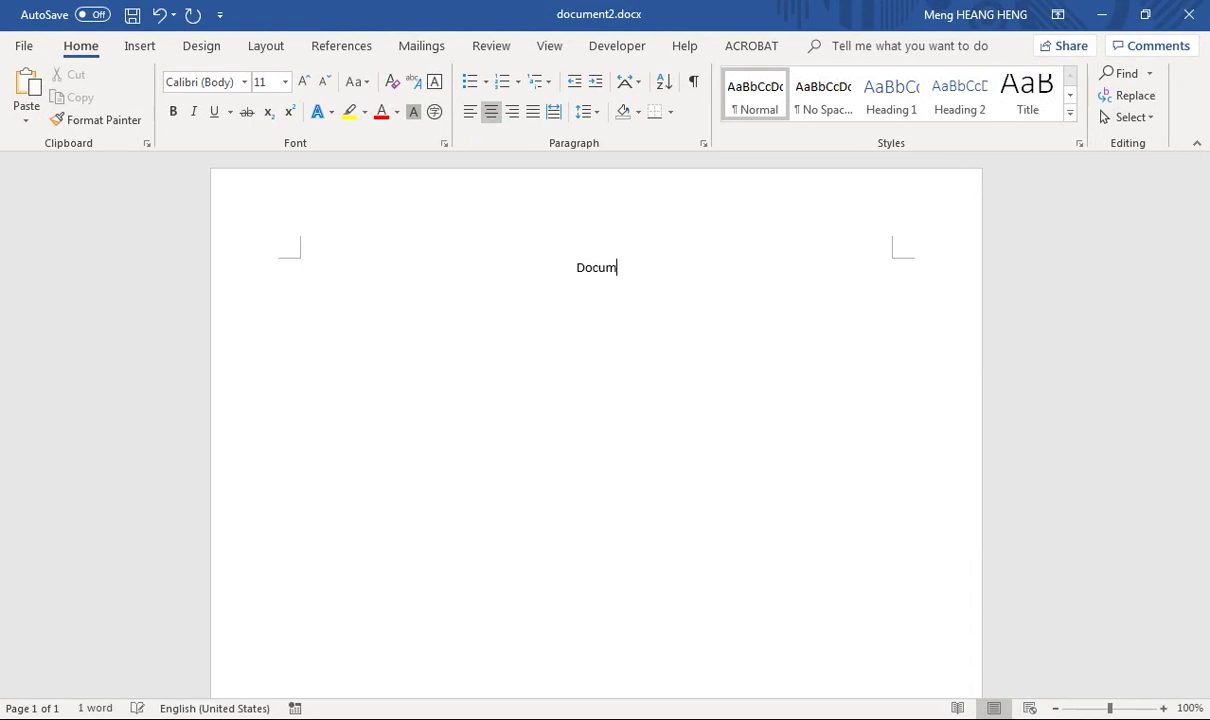
type("ent two")
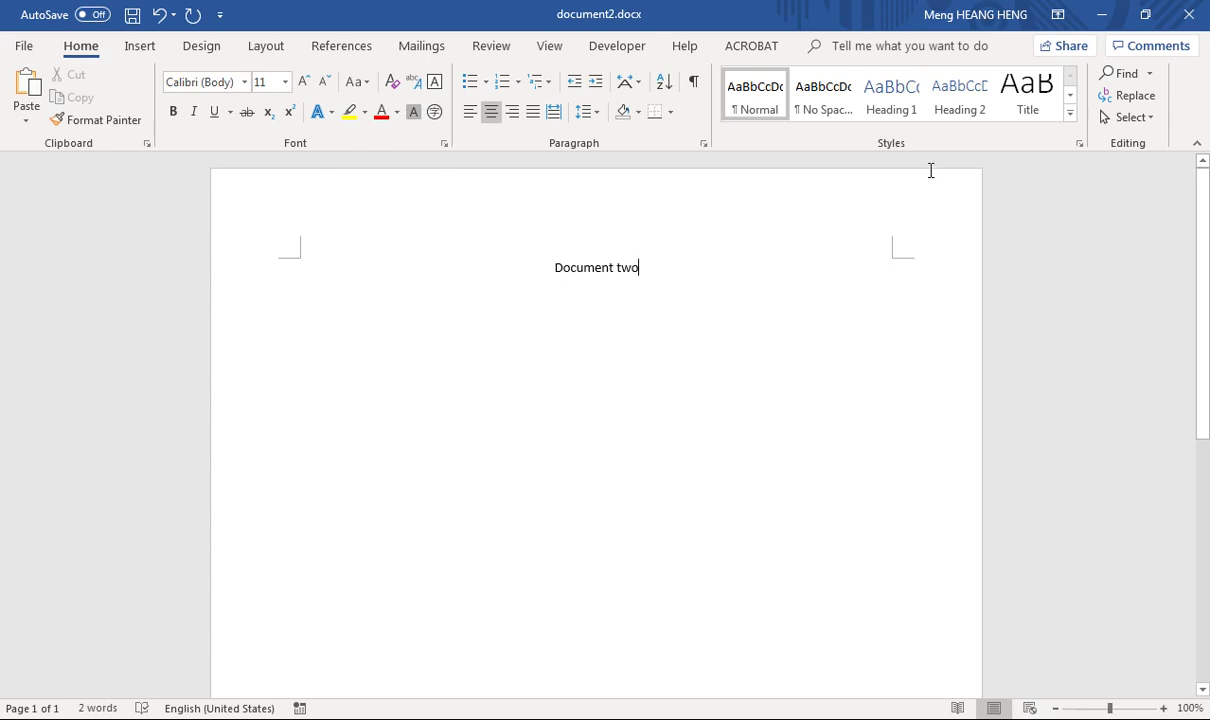
left_click(133, 15)
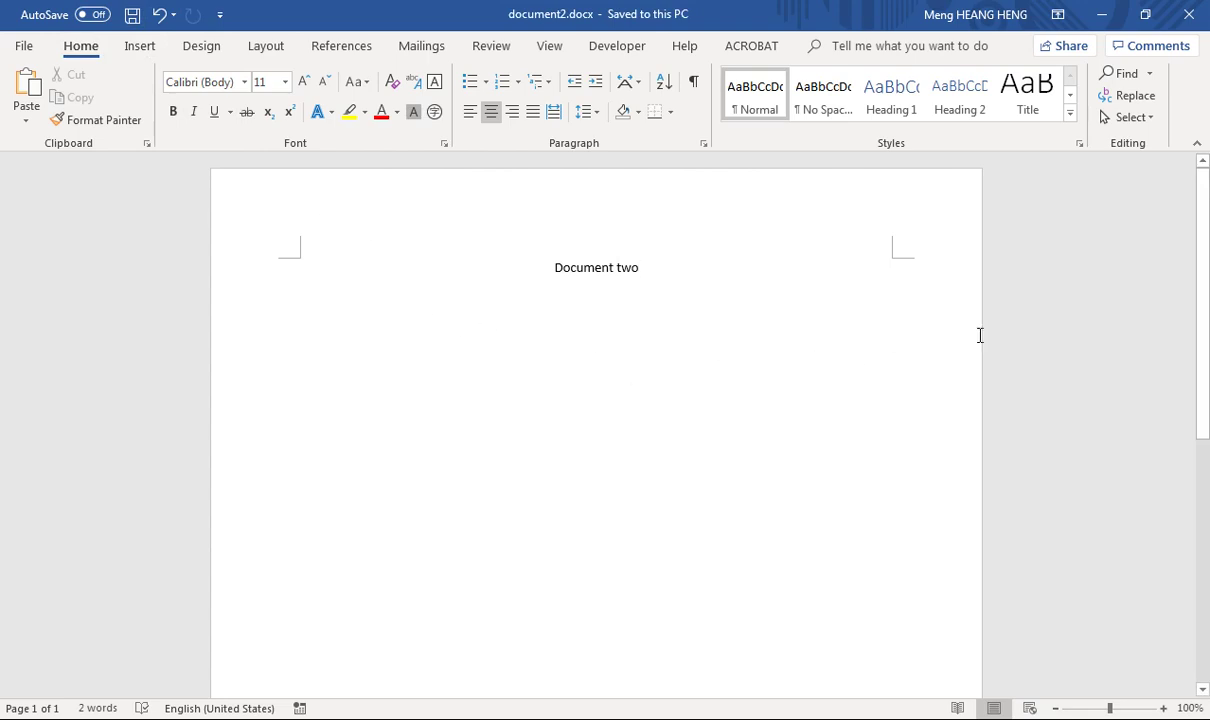
left_click(1189, 14)
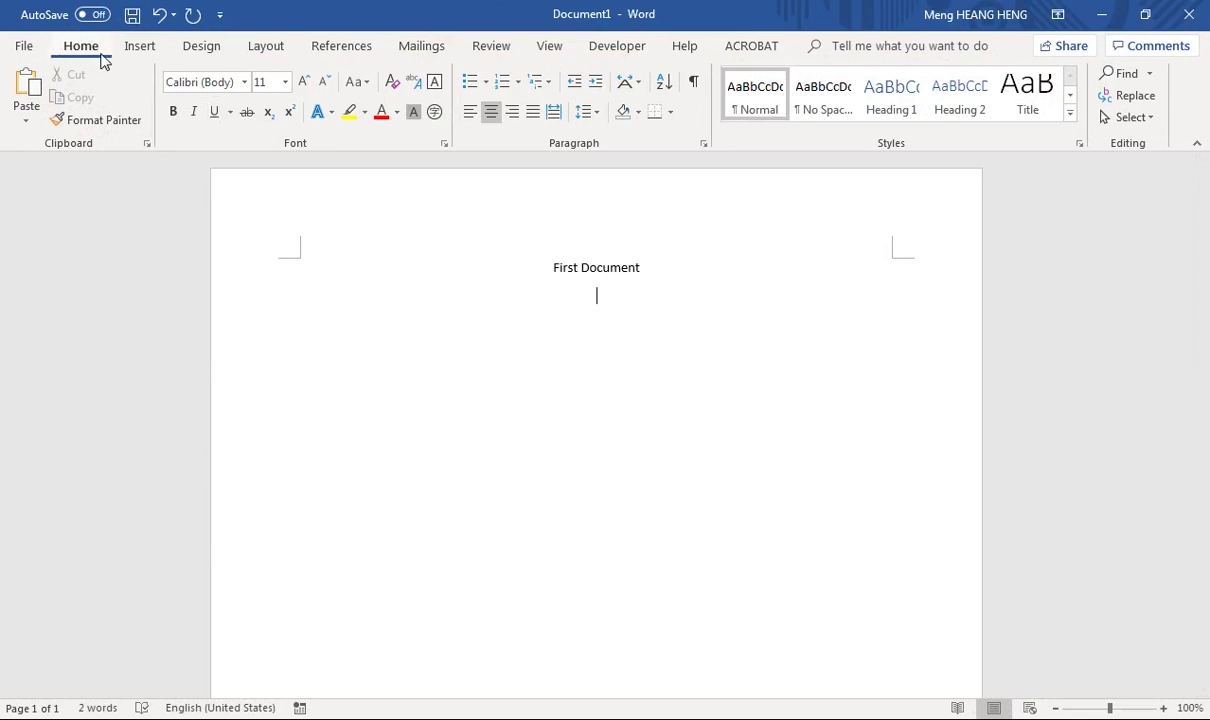
- Insert the text of document2.docx from the Desktop using Object > Text from File
left_click(150, 50)
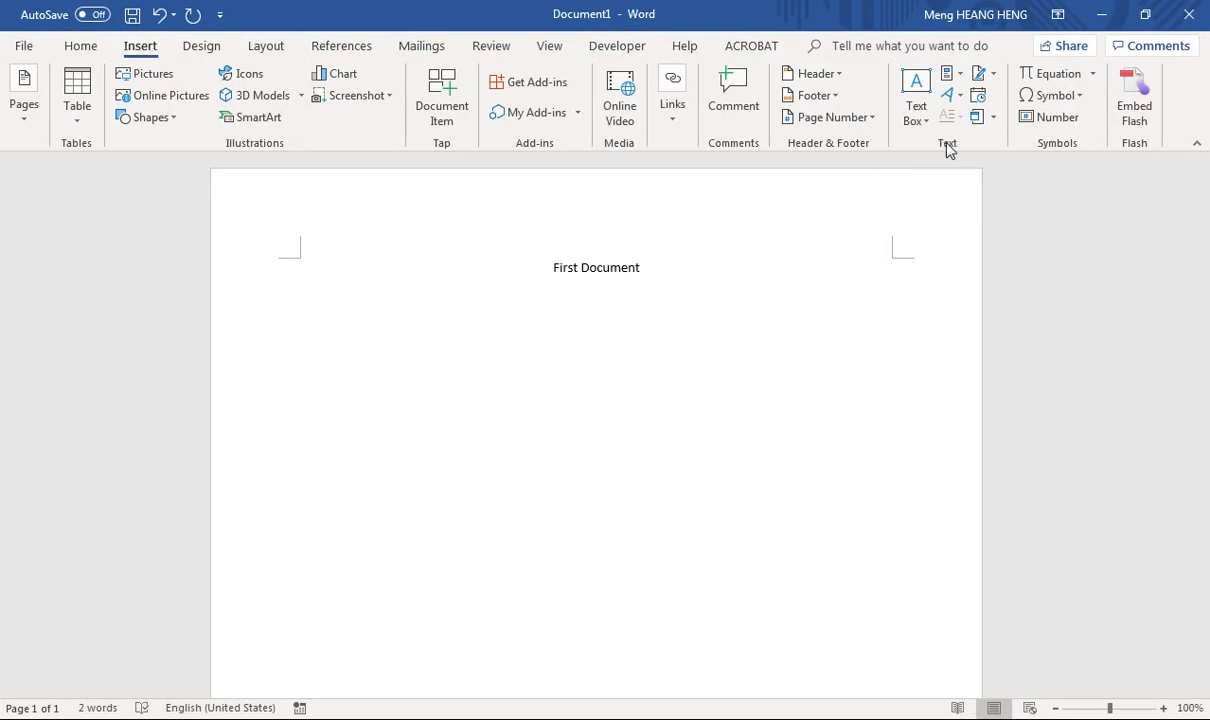
left_click(995, 118)
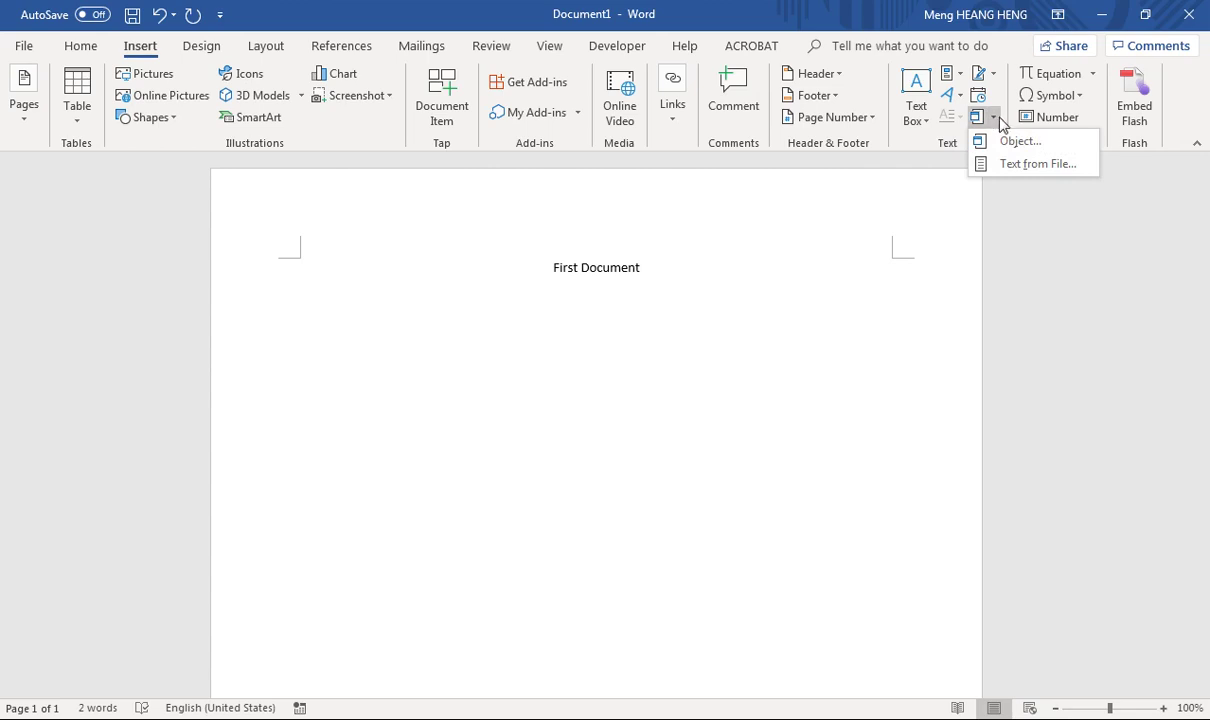
left_click(1035, 165)
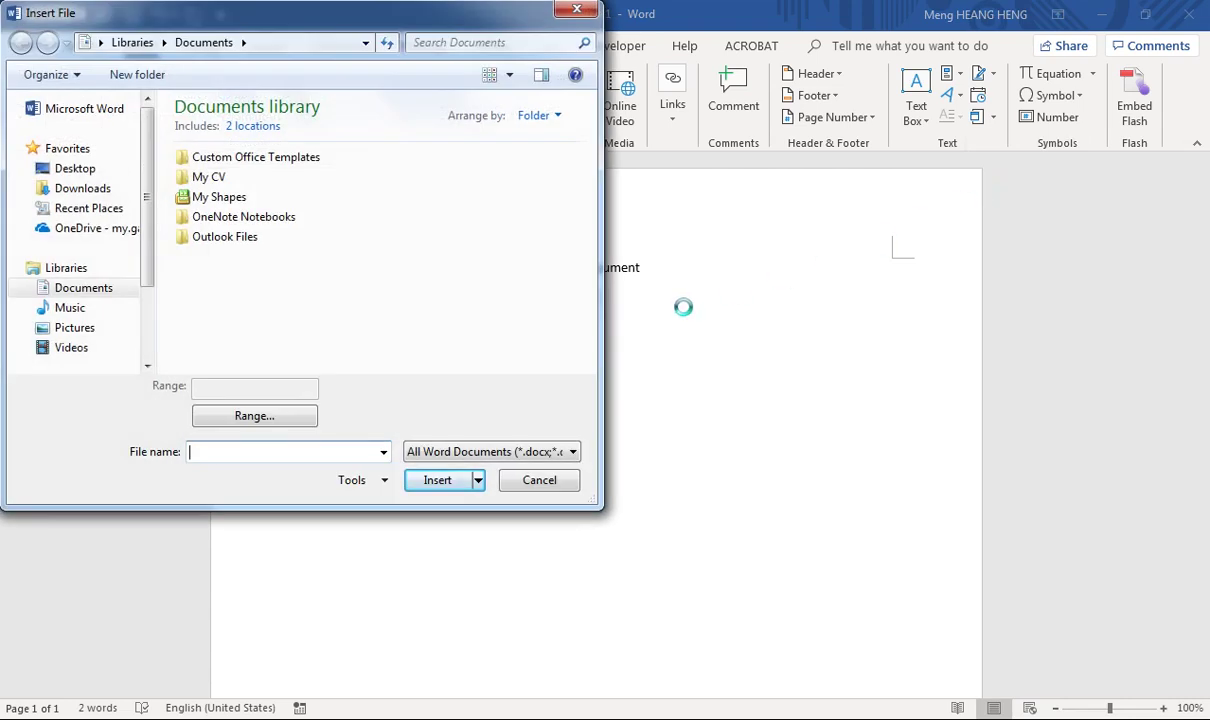
left_click(92, 169)
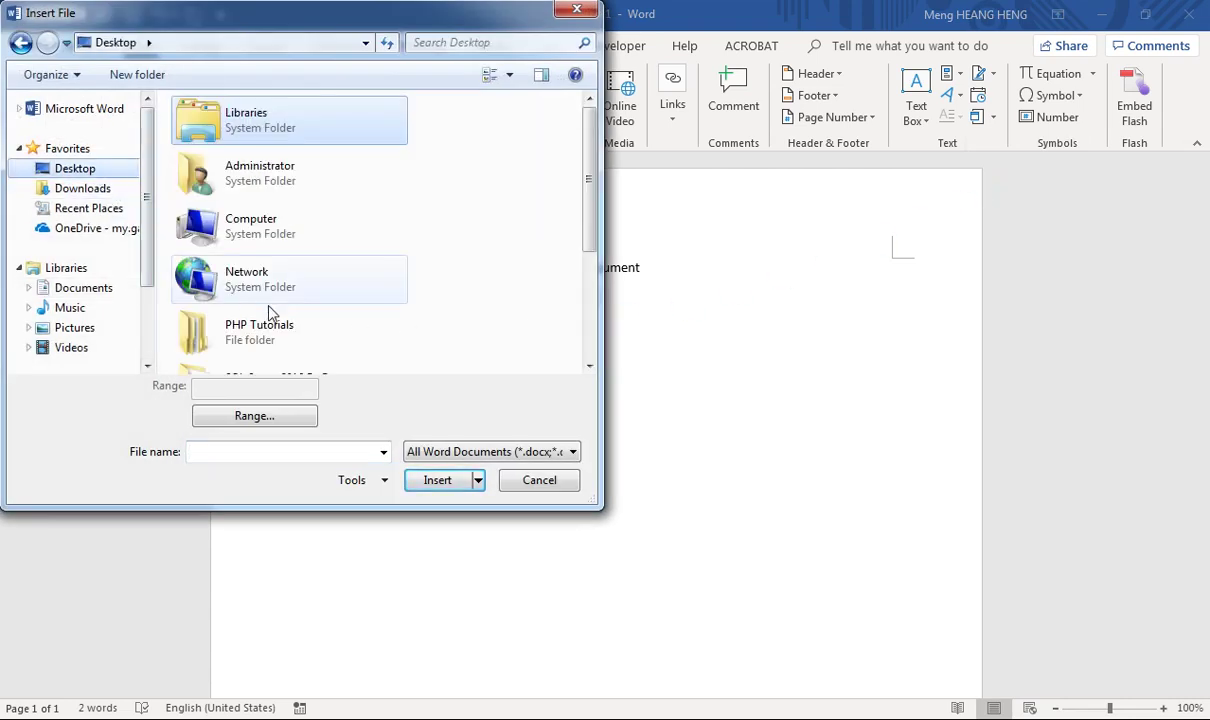
left_click_drag(589, 200, 589, 335)
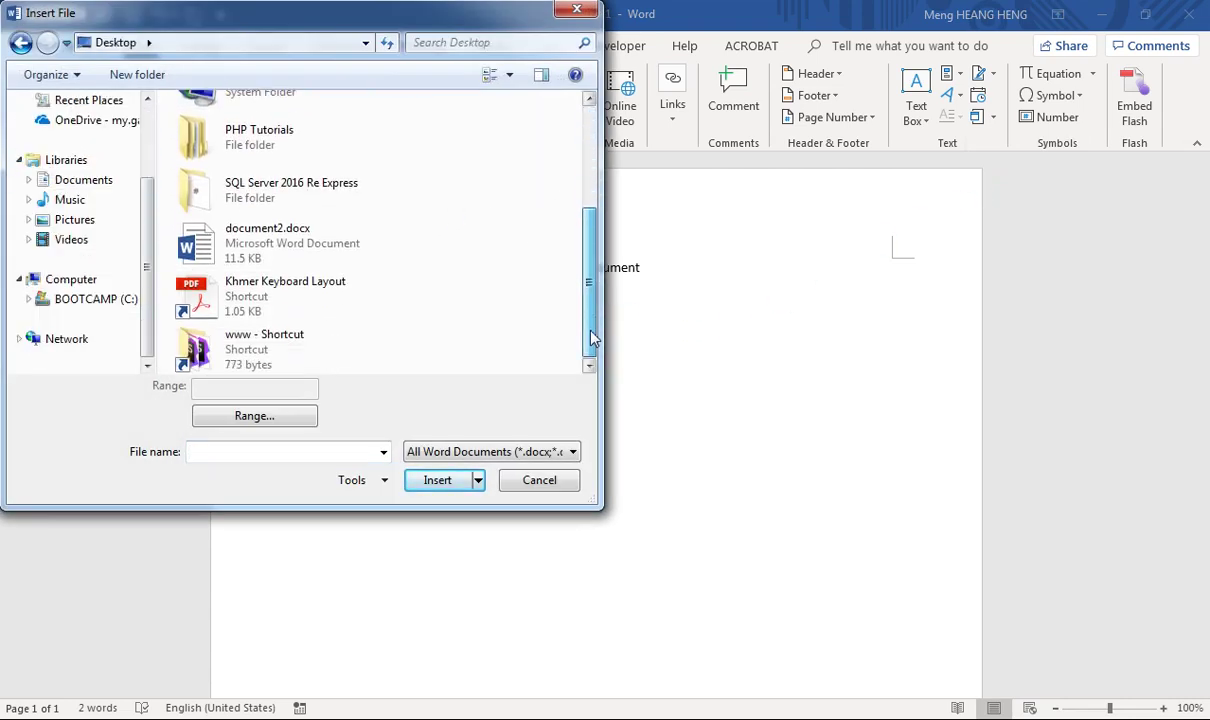
left_click(255, 243)
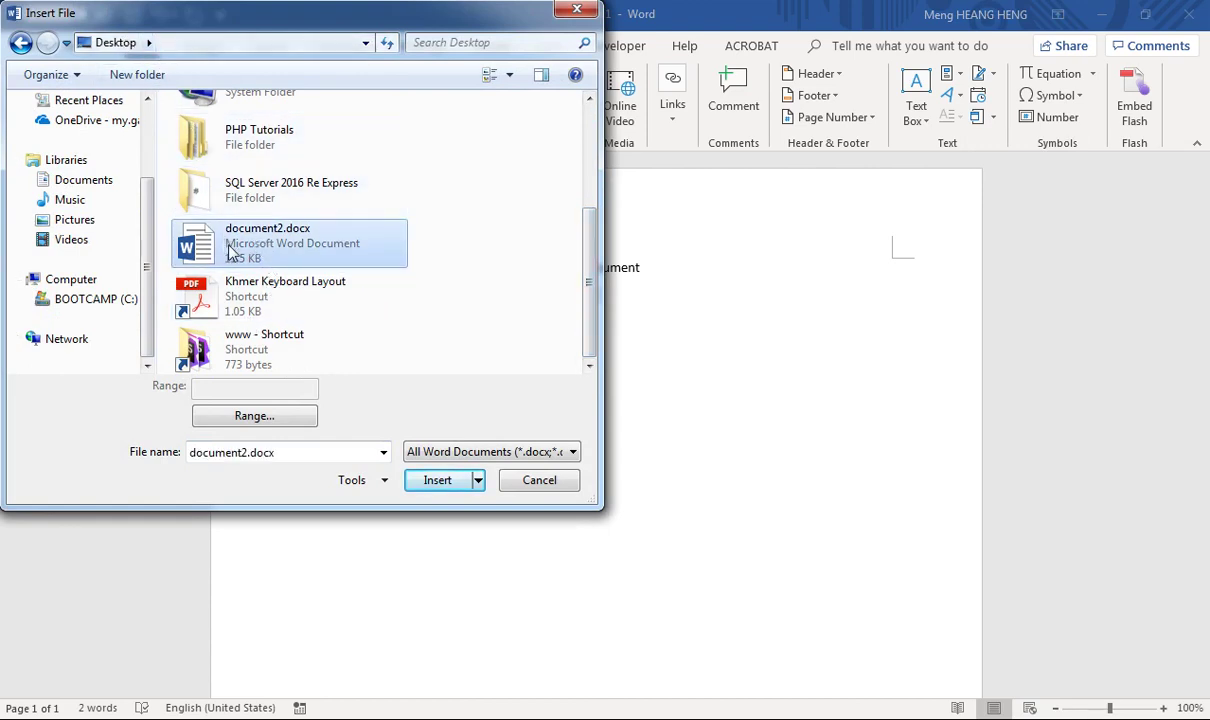
left_click(422, 478)
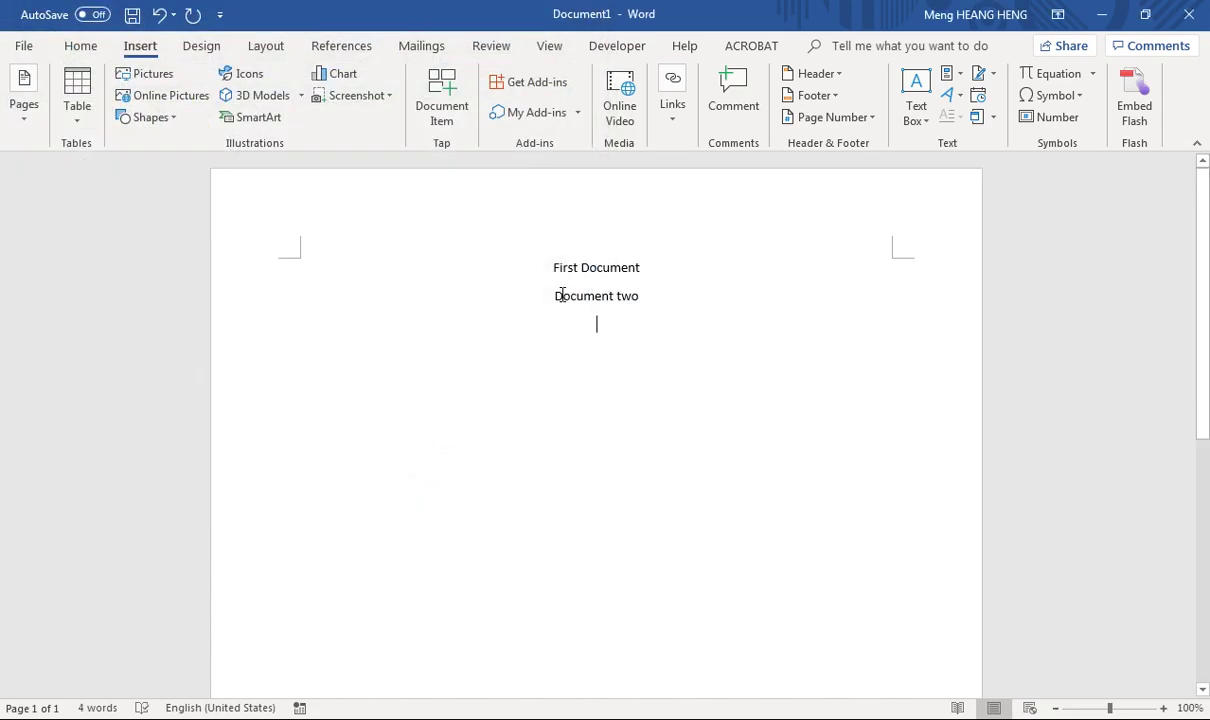
- Add an empty paragraph after the inserted 'Document two' line
left_click_drag(555, 296, 647, 294)
left_click_drag(553, 268, 597, 268)
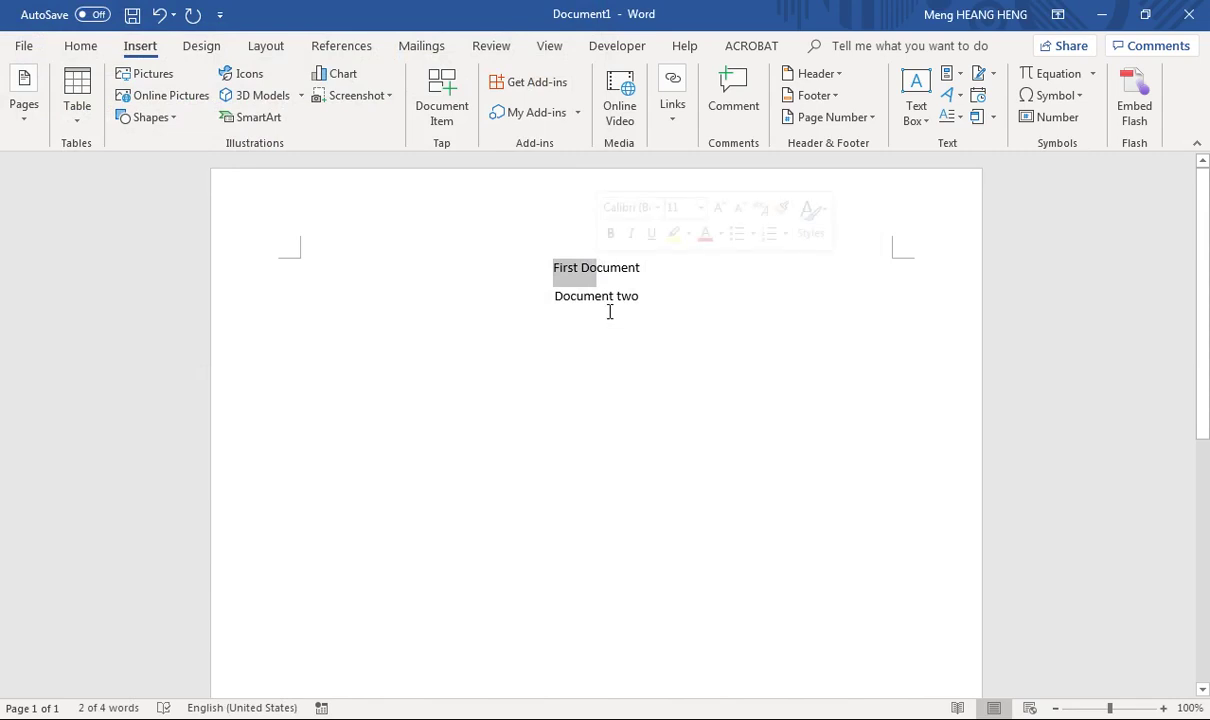
left_click(648, 294)
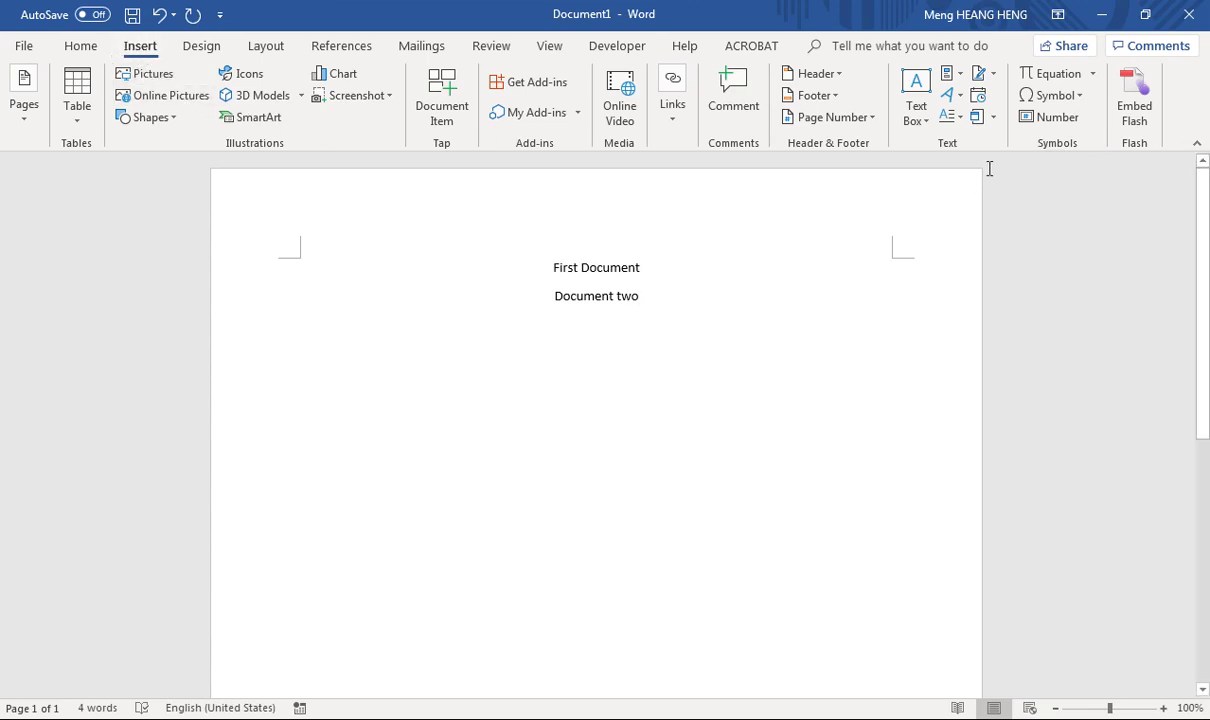
left_click(994, 118)
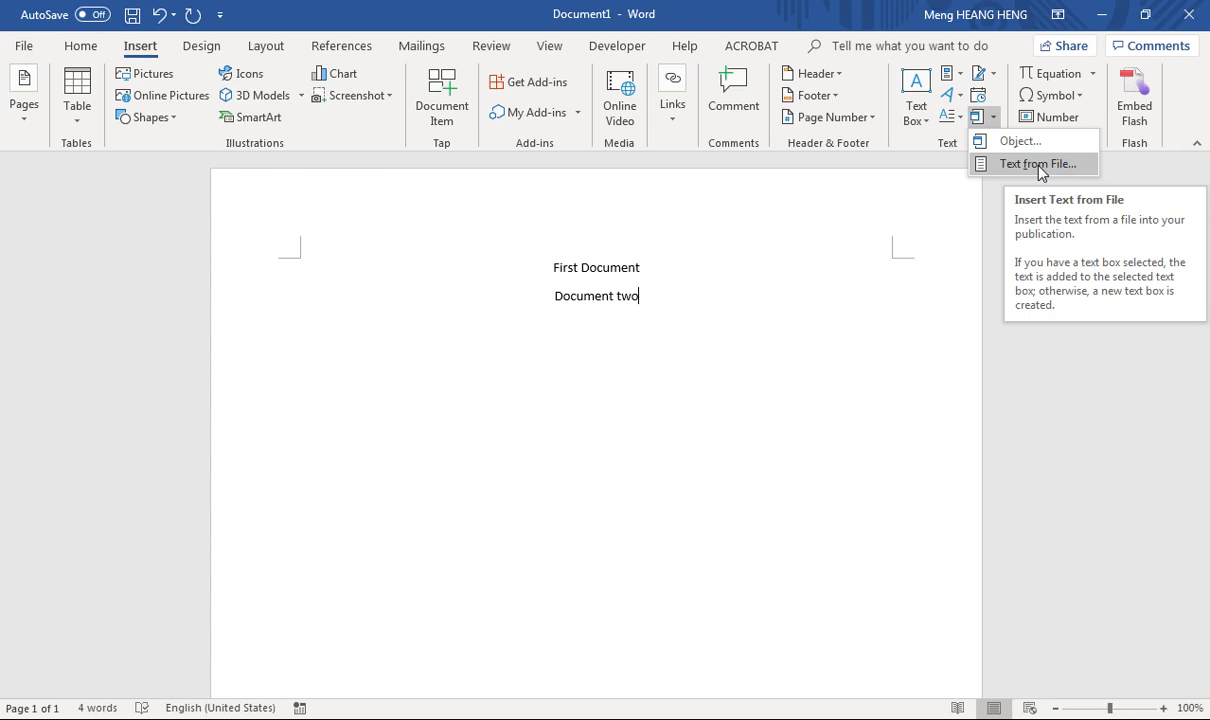
left_click(624, 297)
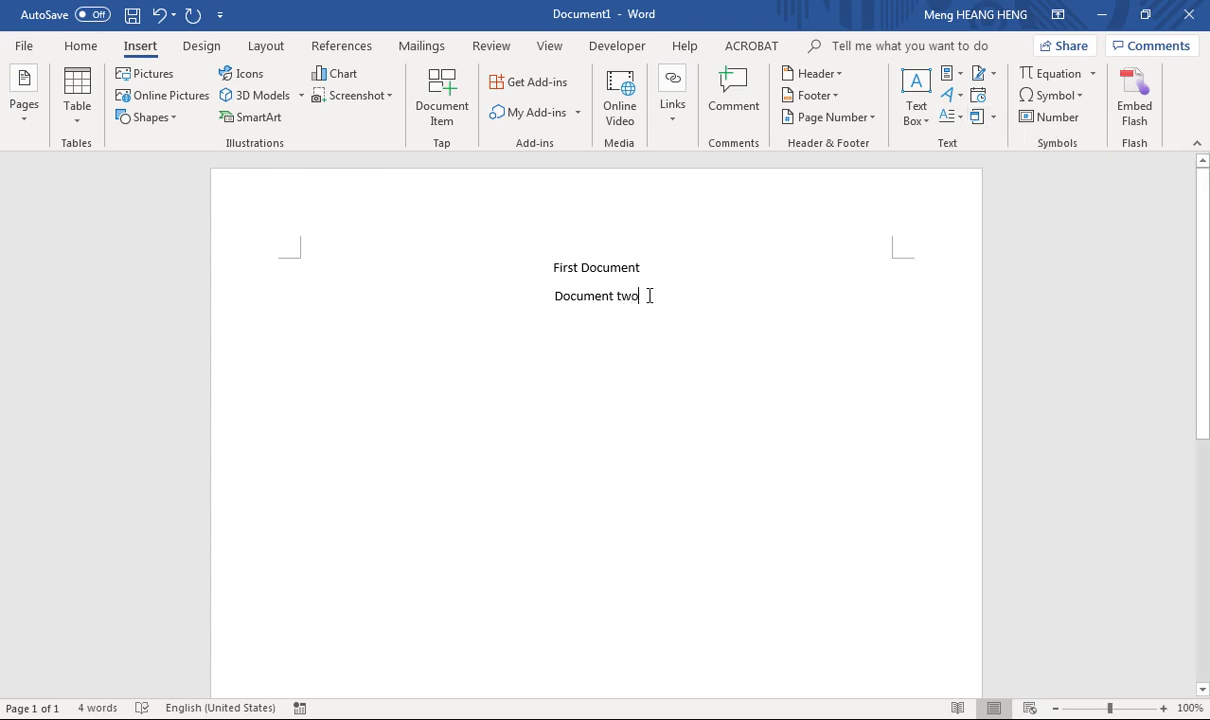
key("Return")
key("Return")
- Open the Quick Parts dropdown in the Insert tab's Text group, after briefly trying Signature Line
left_click(987, 76)
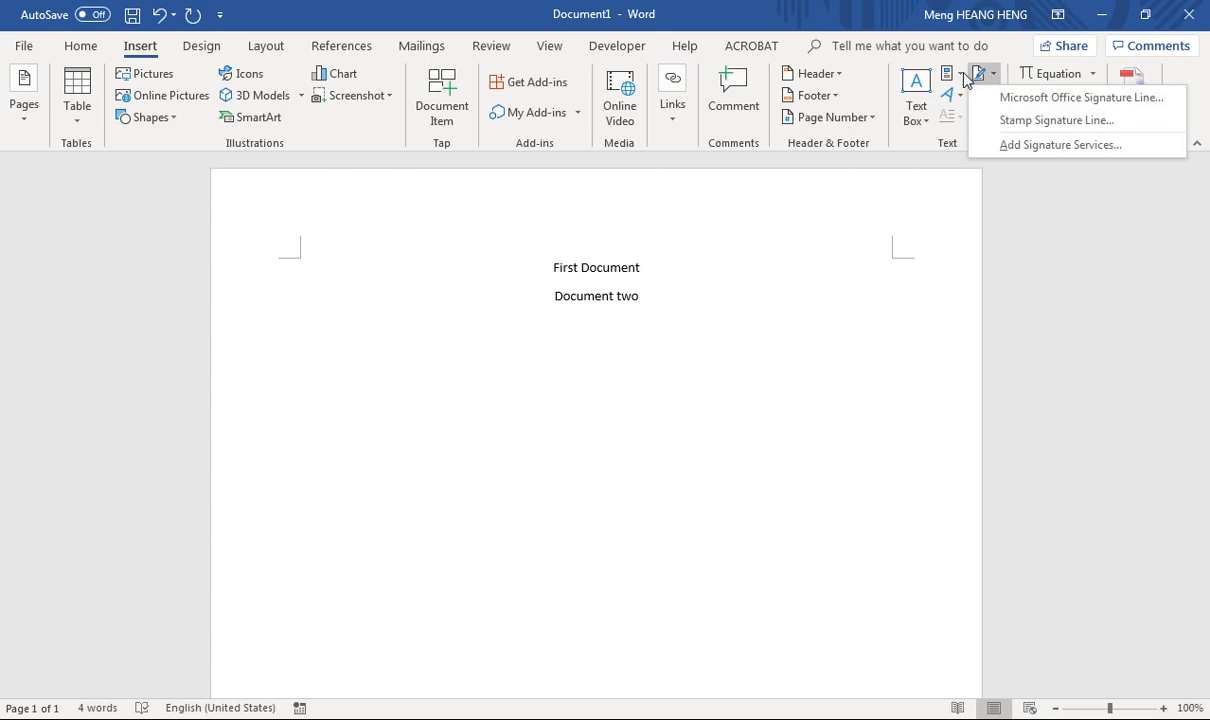
left_click(963, 76)
left_click(963, 76)
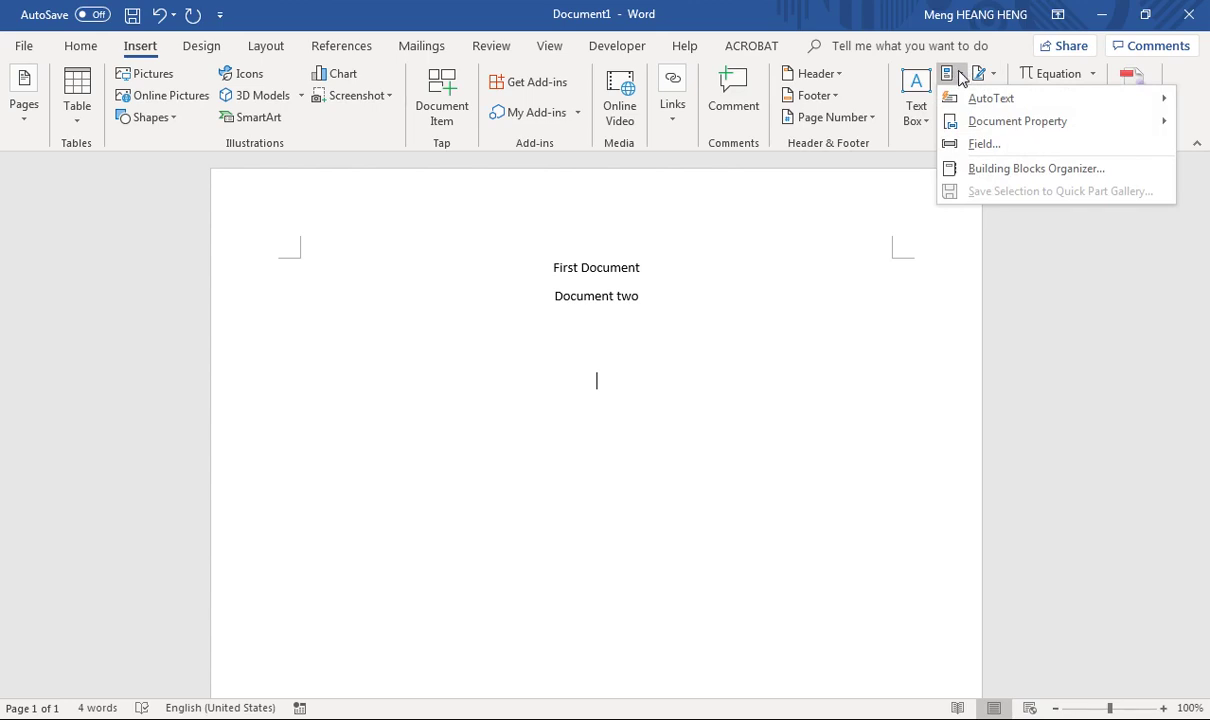
left_click(998, 284)
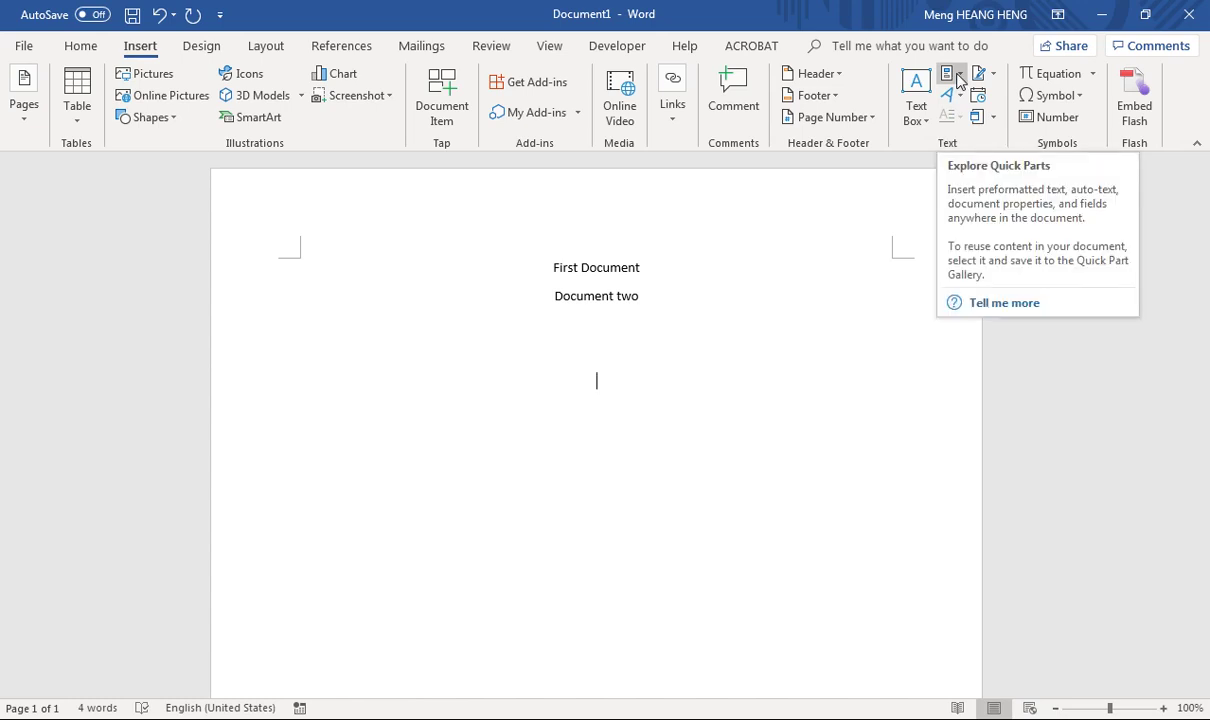
left_click(957, 80)
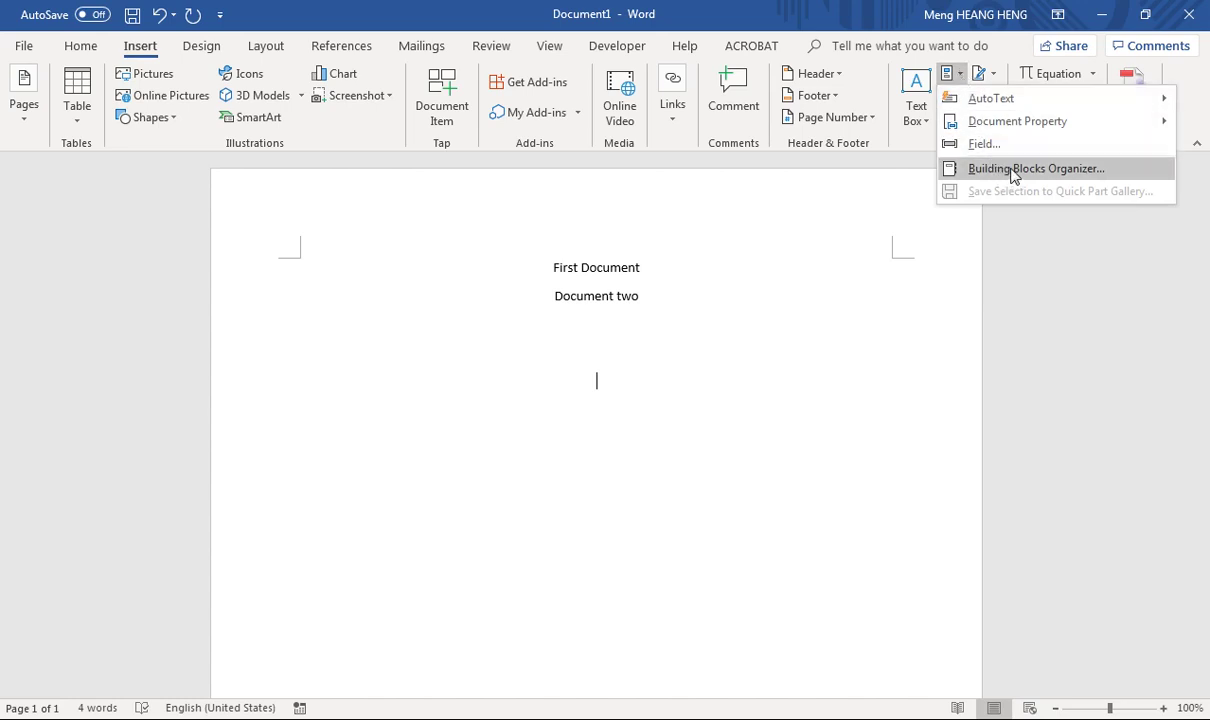
- Preview Works Cited, References and ViewMaster in the Building Blocks Organizer, then insert Austin
left_click(1005, 169)
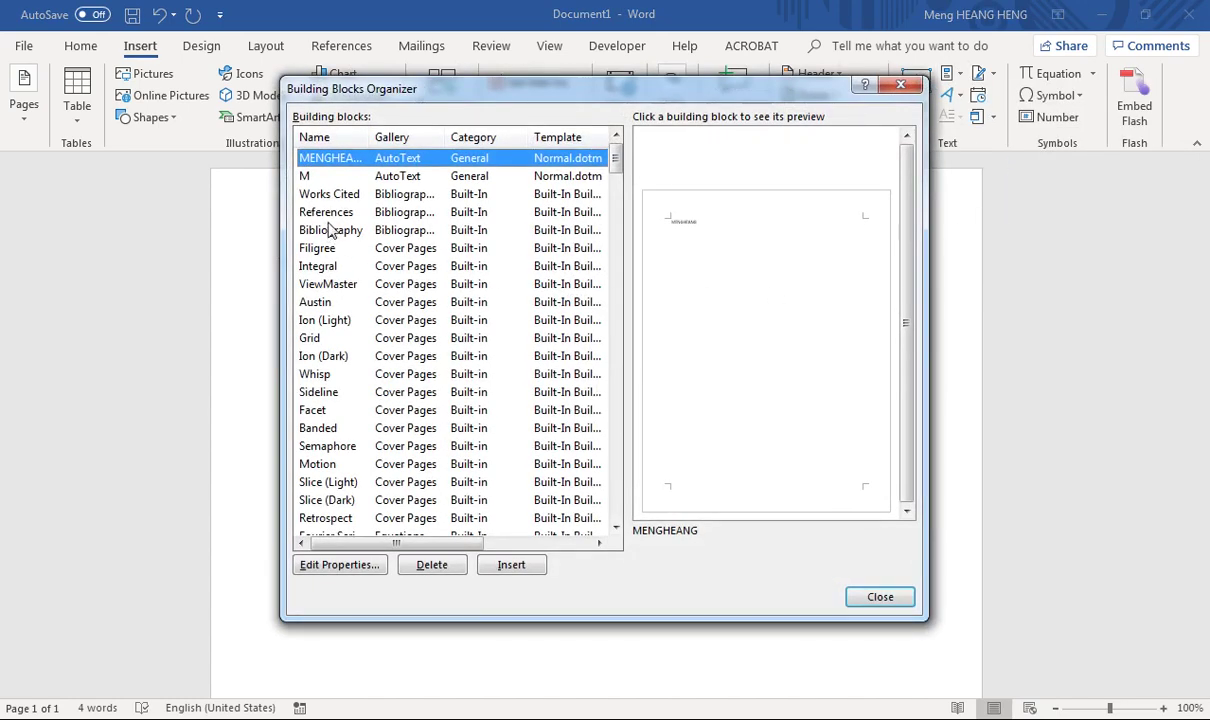
left_click(332, 193)
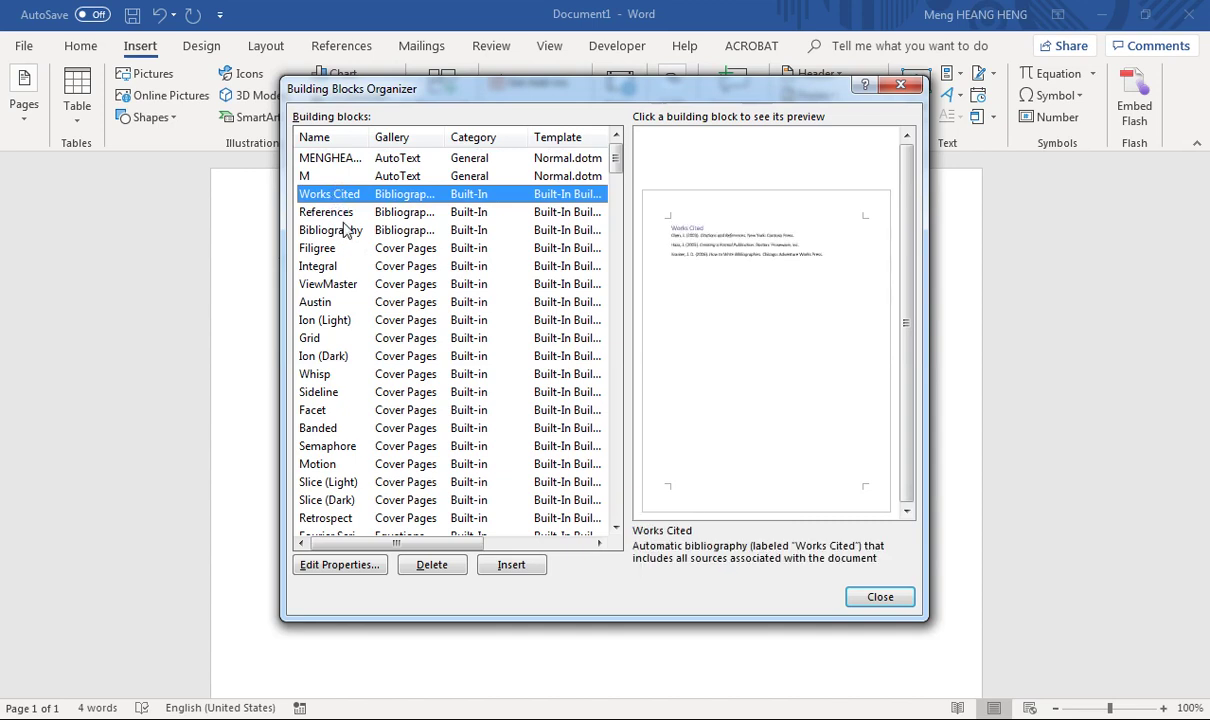
left_click(343, 214)
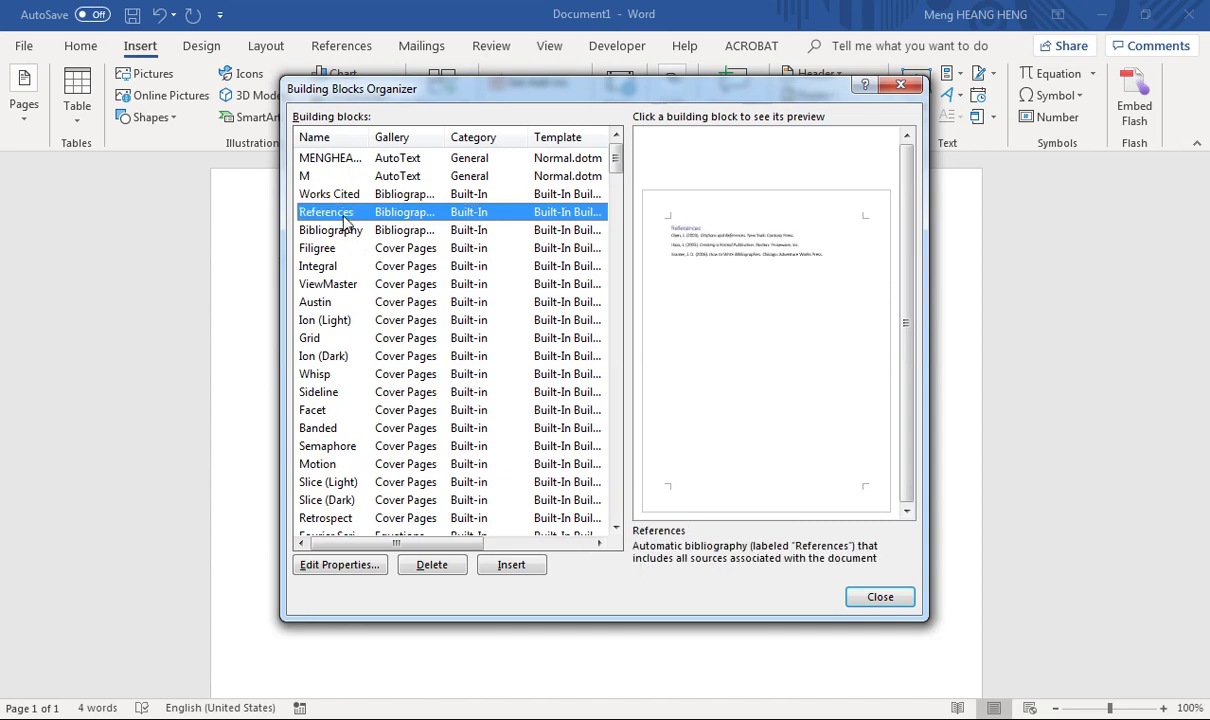
key("Down")
key("Down")
key("Down")
key("Down")
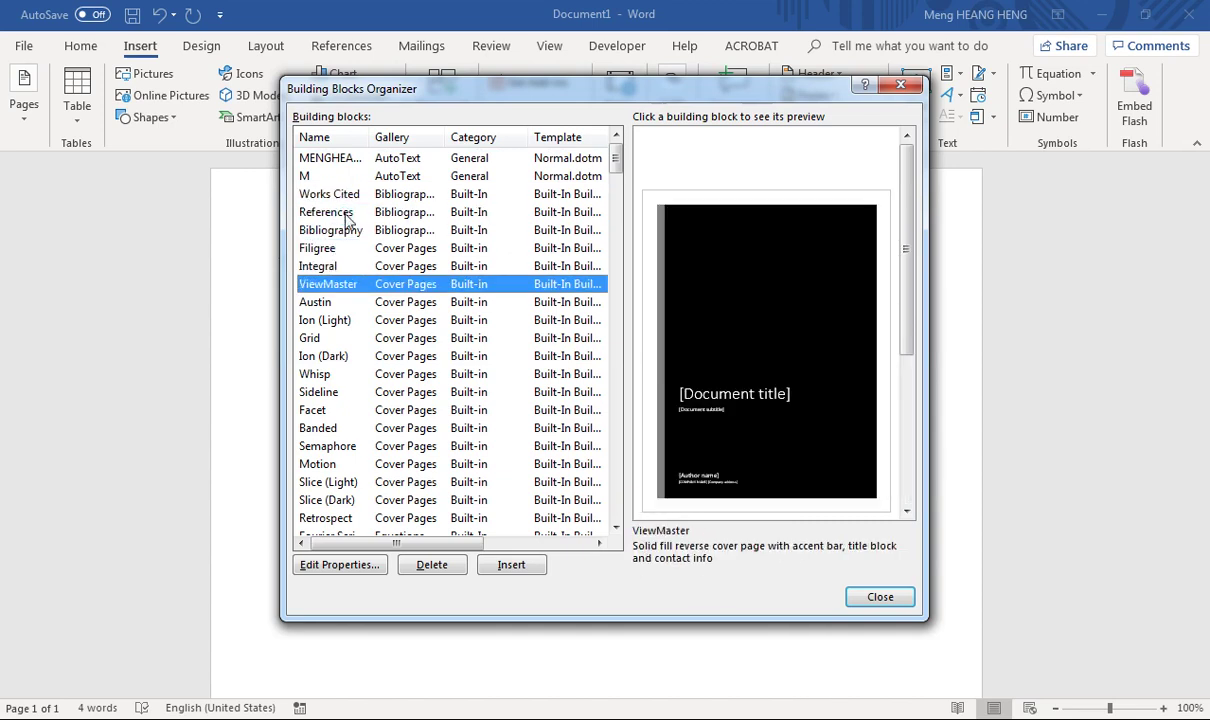
key("Down")
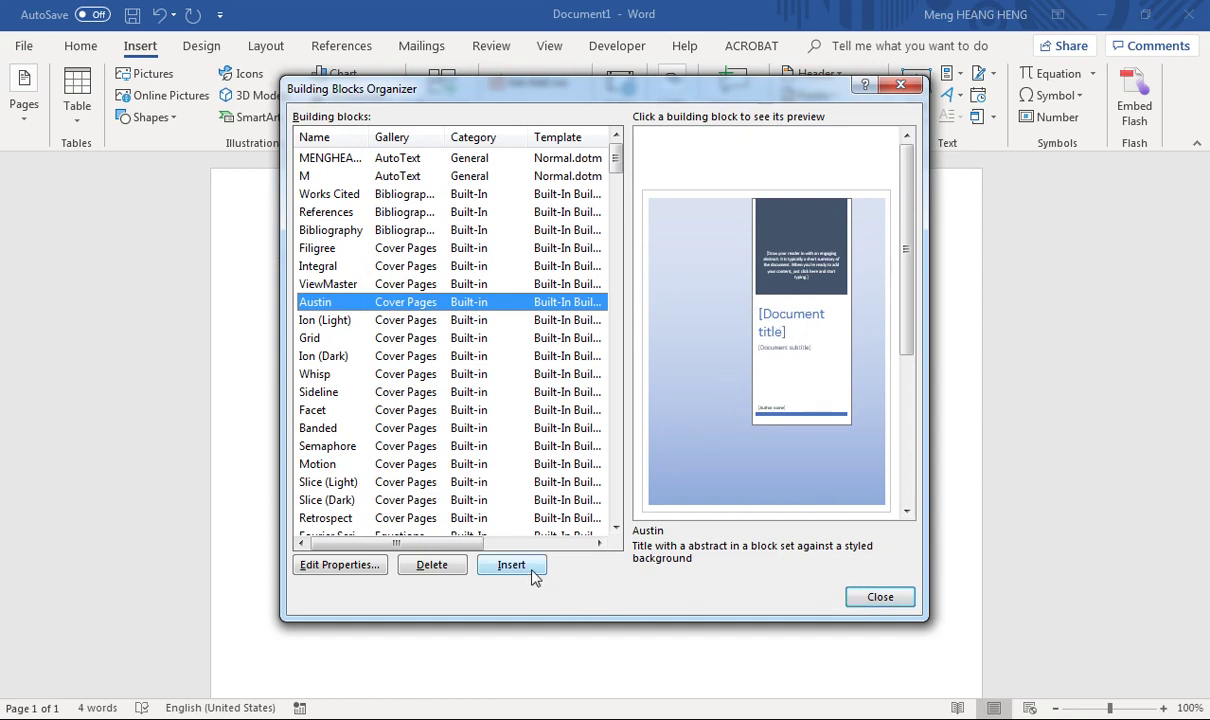
left_click(511, 565)
- Enter 'WeShare Document' in the Austin cover page's title placeholder
scroll(643, 486, "down", 2)
scroll(650, 490, "down", 5)
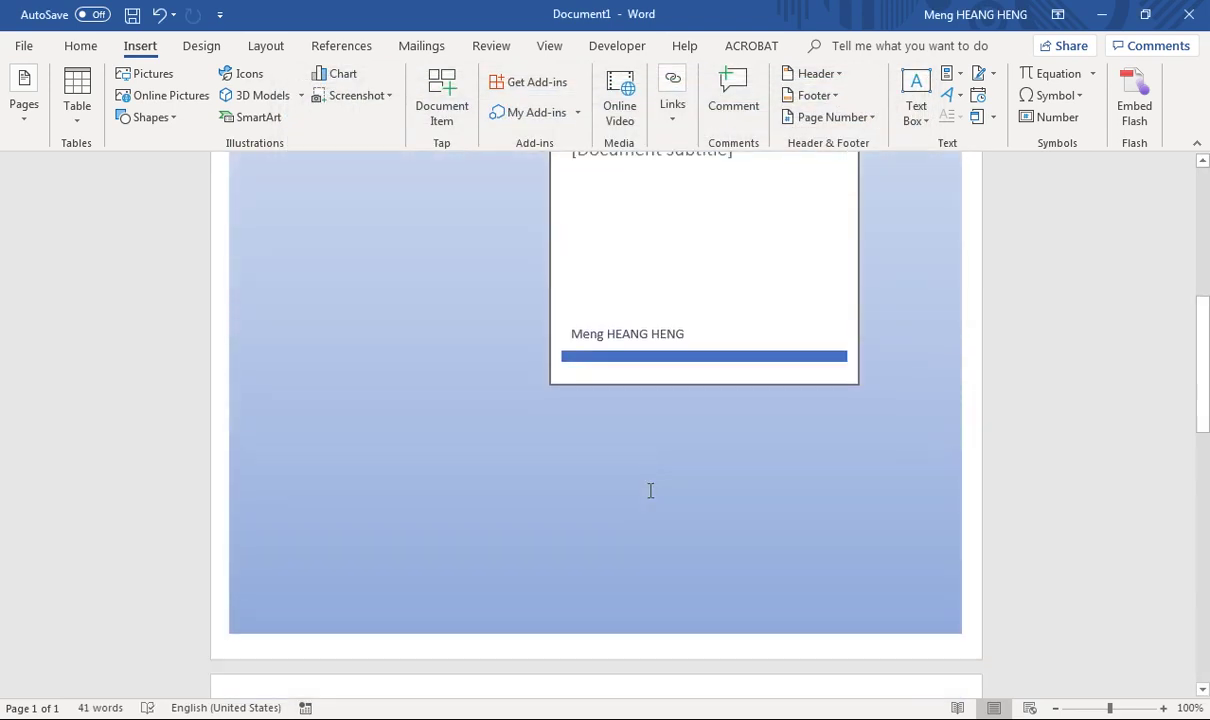
scroll(650, 490, "down", 3)
scroll(648, 489, "down", 2)
scroll(652, 488, "up", 5)
scroll(656, 486, "up", 4)
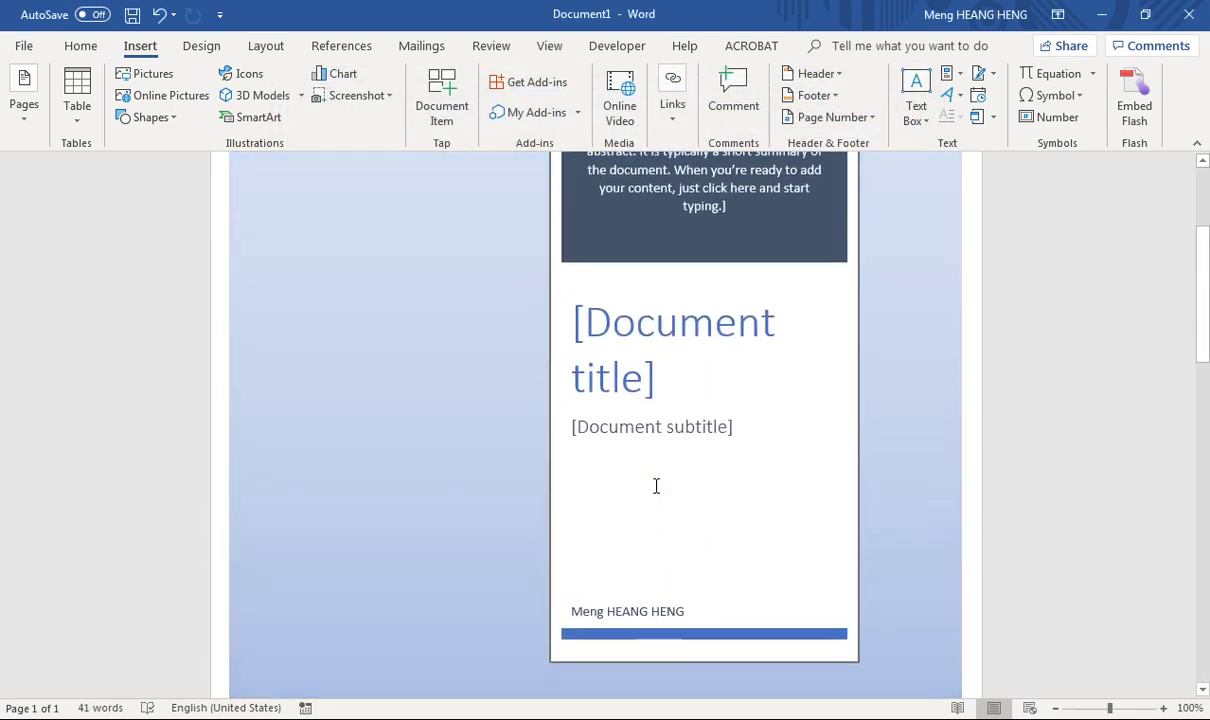
scroll(656, 486, "up", 4)
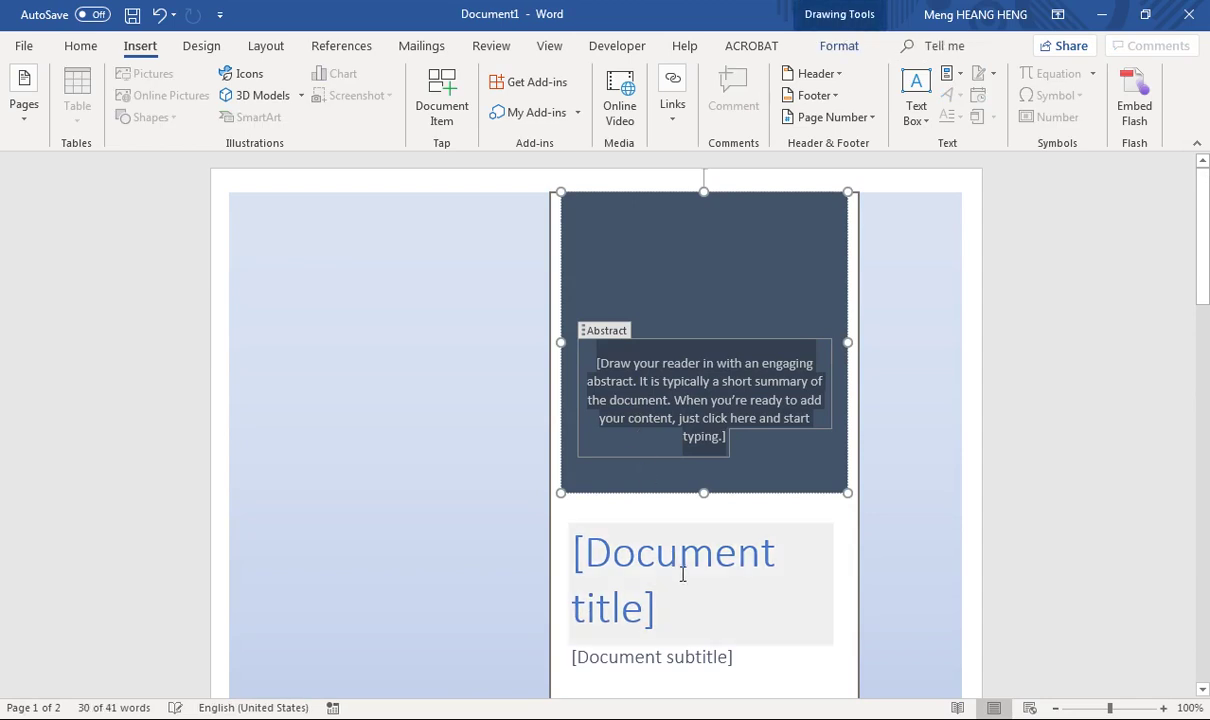
left_click(685, 578)
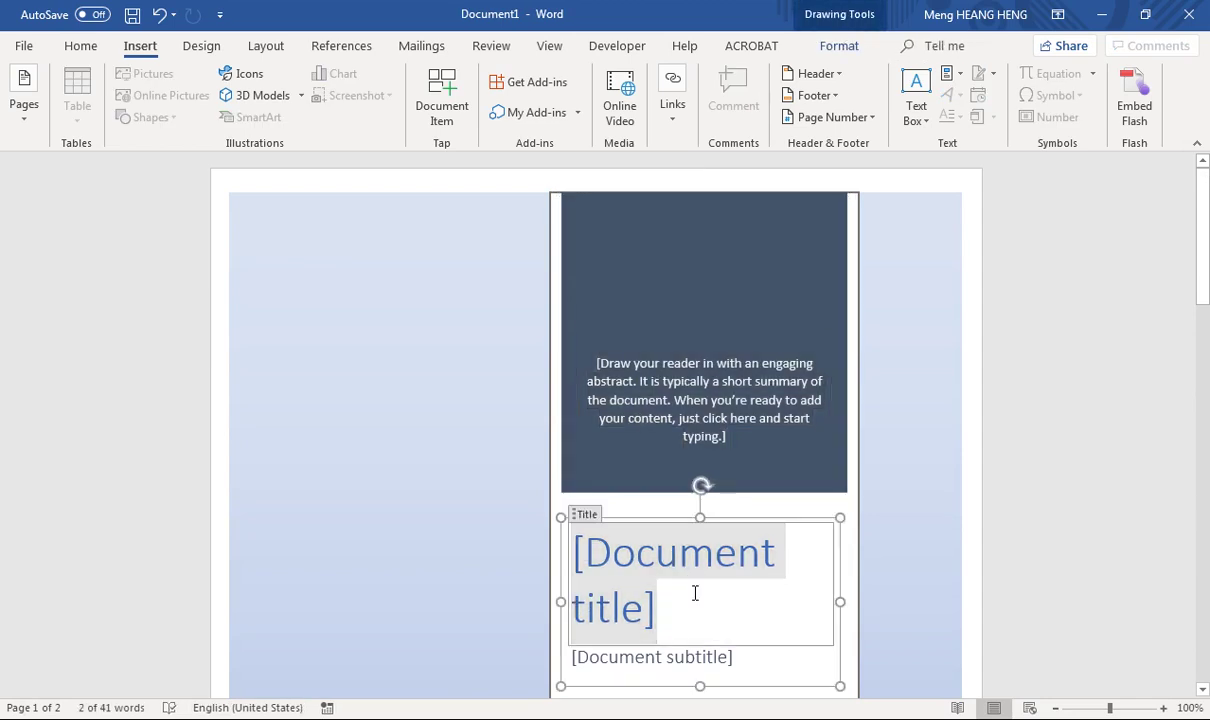
type("WeShae")
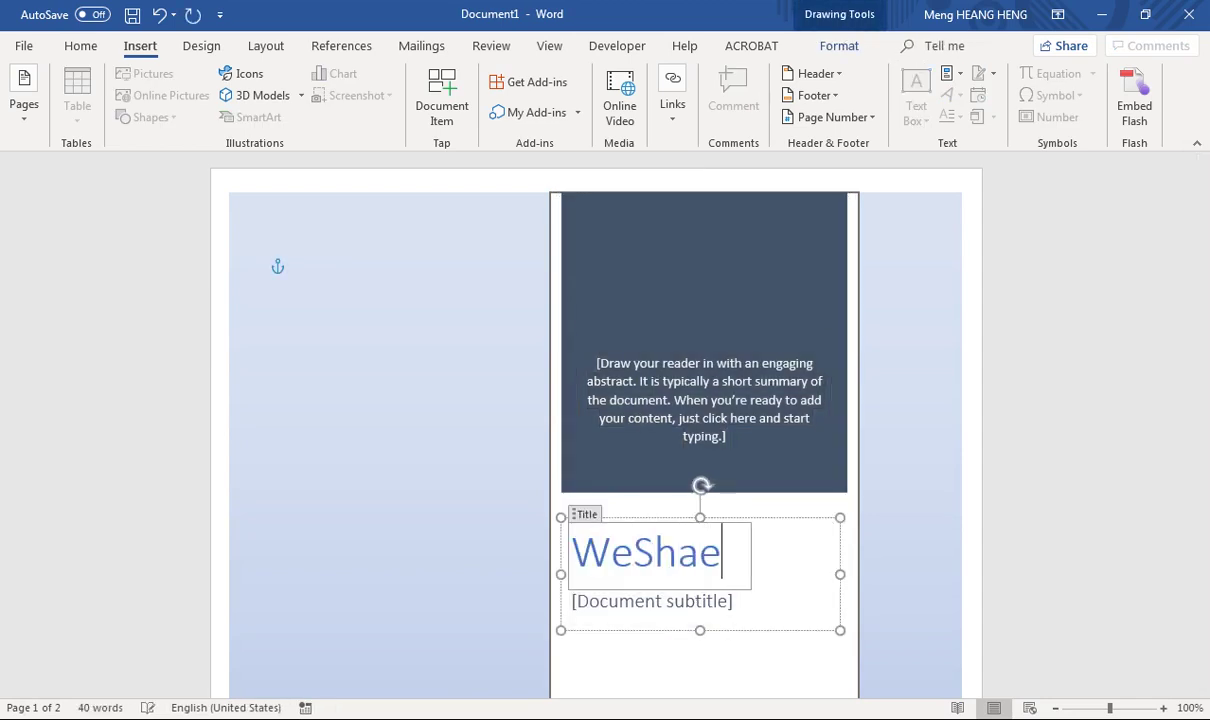
key("BackSpace")
type("re Doc")
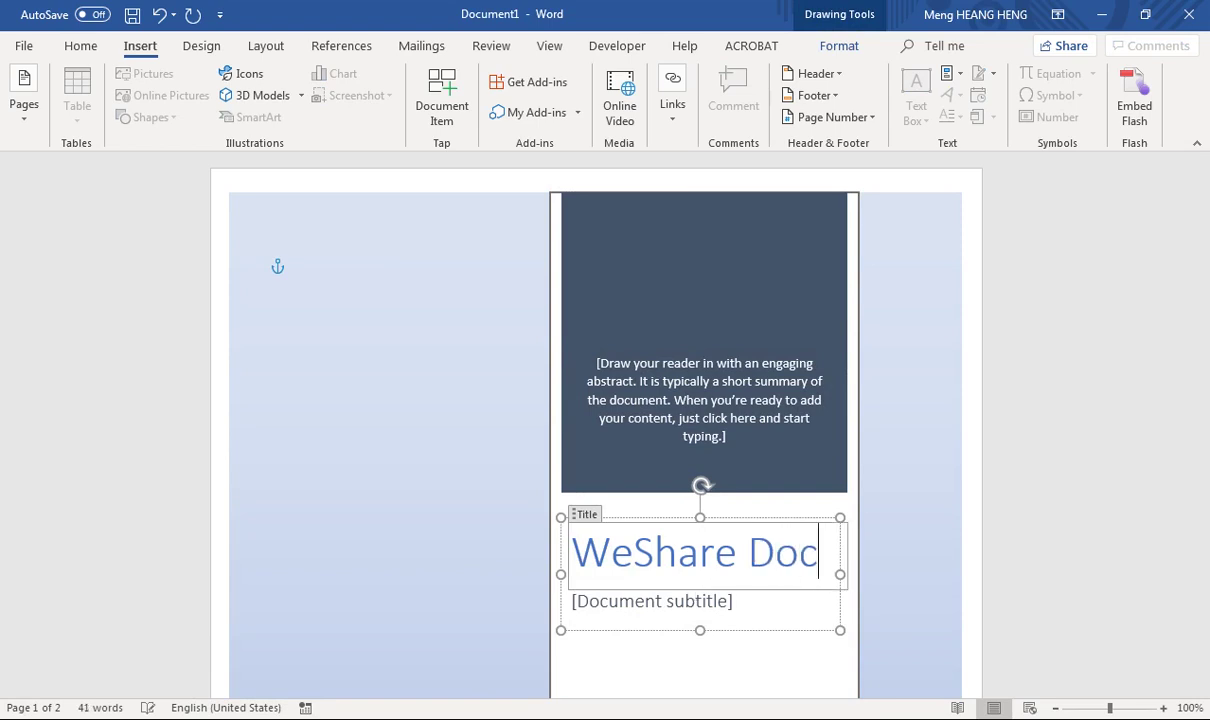
type("uje")
key("BackSpace")
key("BackSpace")
type("me")
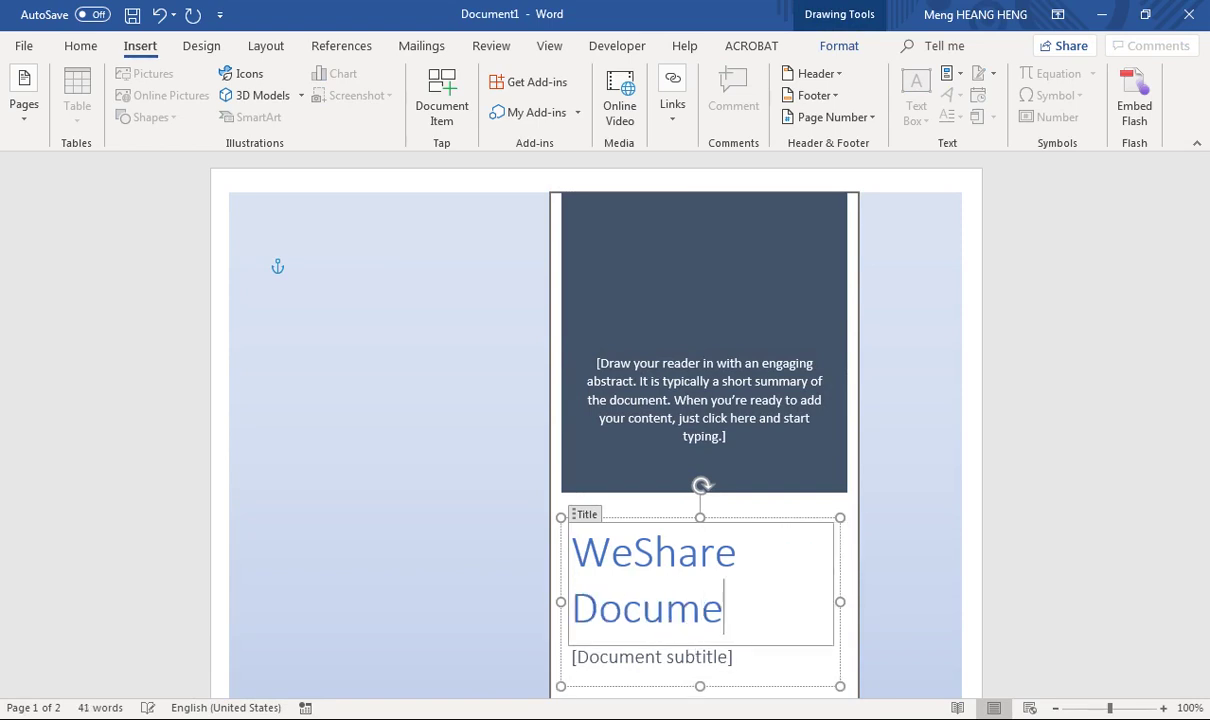
type("nt")
scroll(689, 553, "down", 5)
- Remove the 'First Document' and 'Document two' lines from page 2
scroll(708, 558, "down", 5)
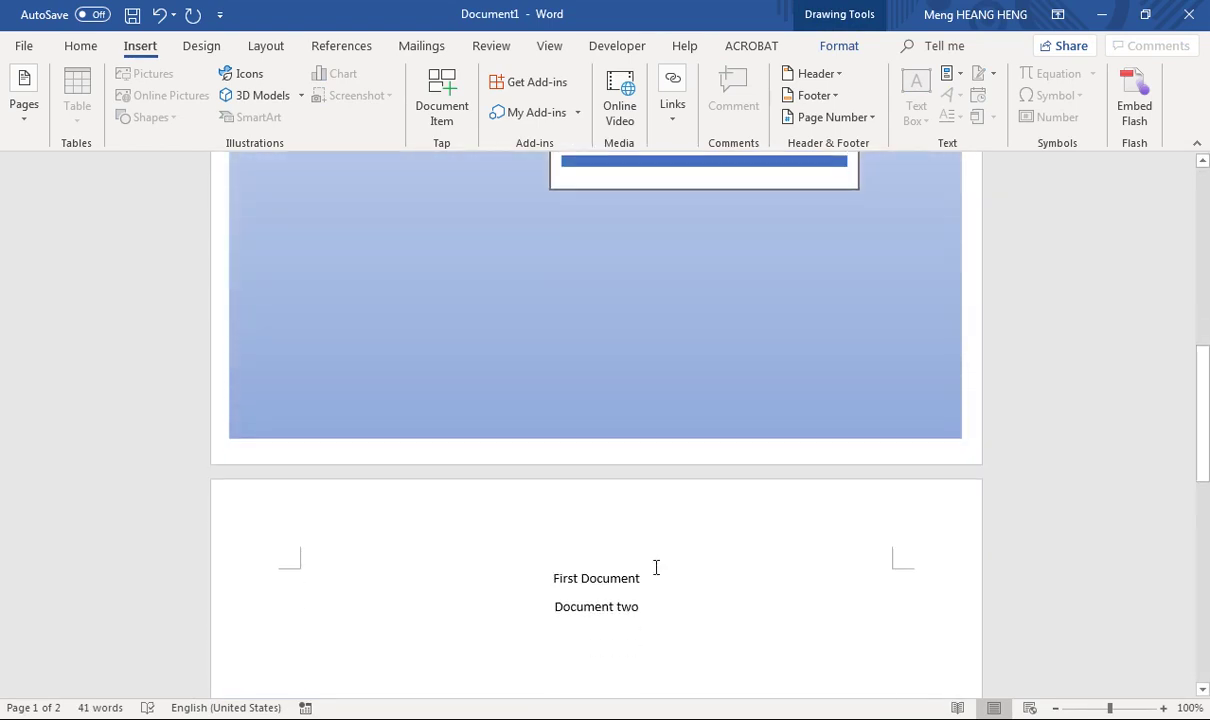
scroll(656, 567, "down", 3)
left_click(522, 372)
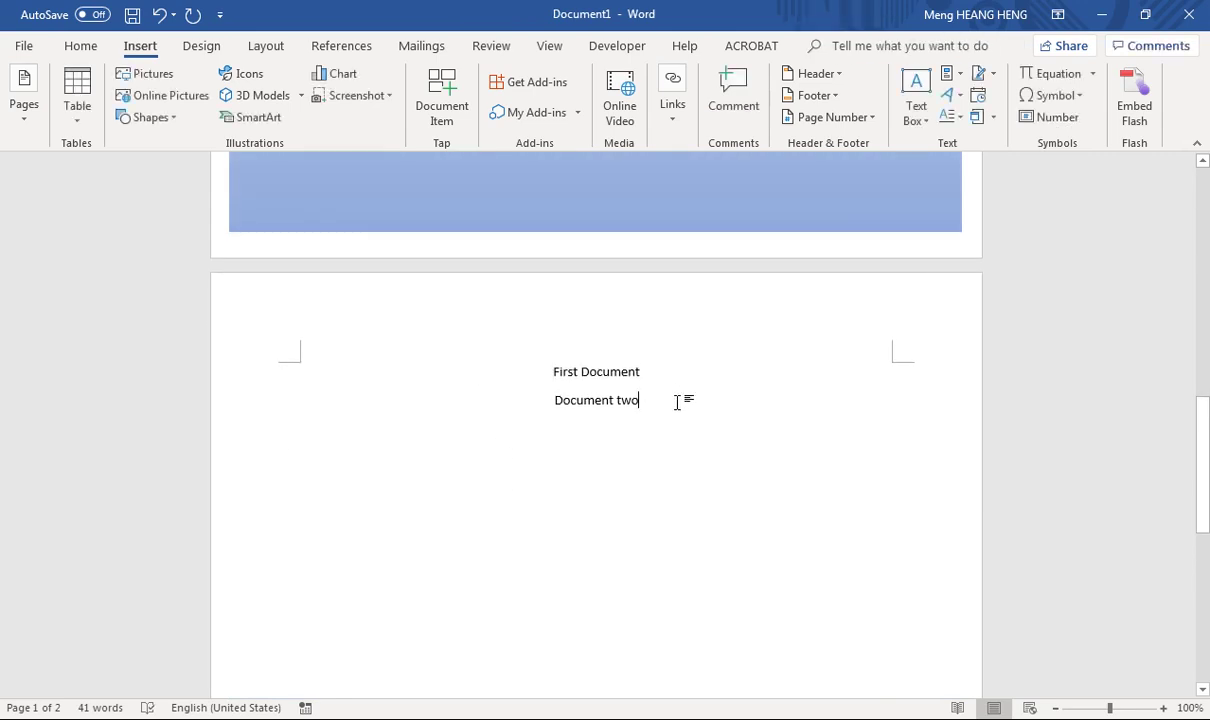
key("ctrl+a")
left_click(648, 420)
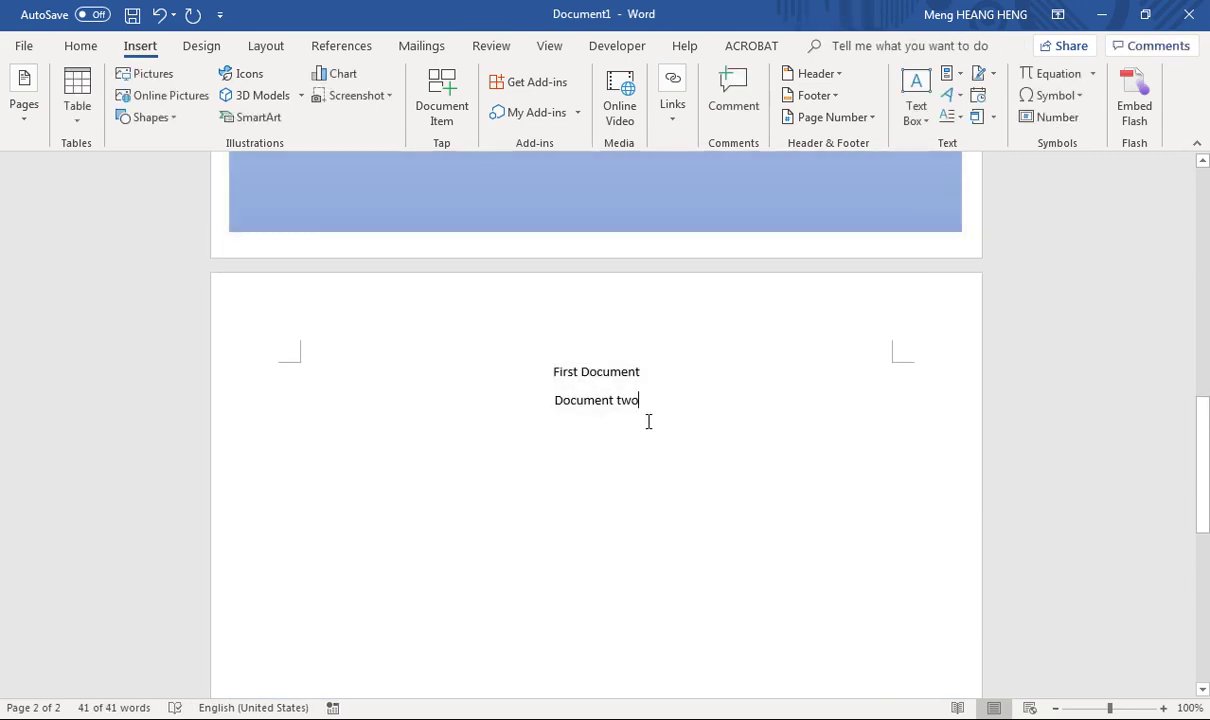
left_click_drag(620, 400, 563, 372)
key("Delete")
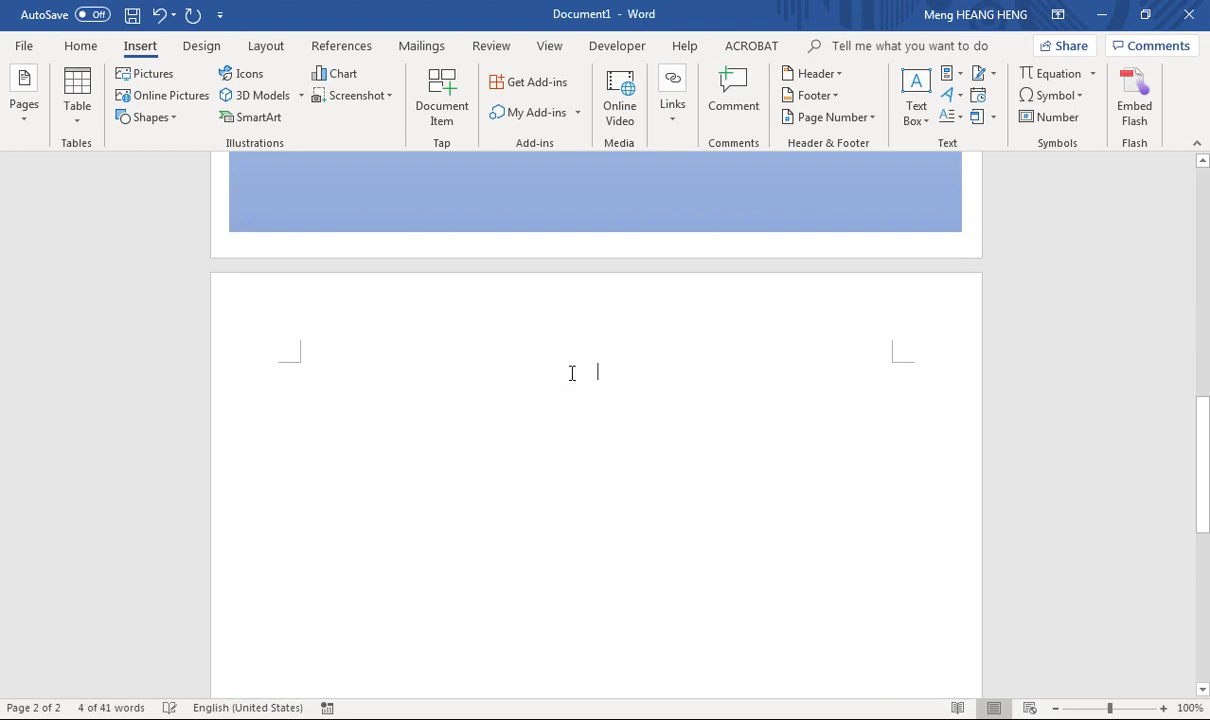
scroll(511, 405, "up", 1)
scroll(511, 405, "up", 2)
scroll(617, 349, "up", 1)
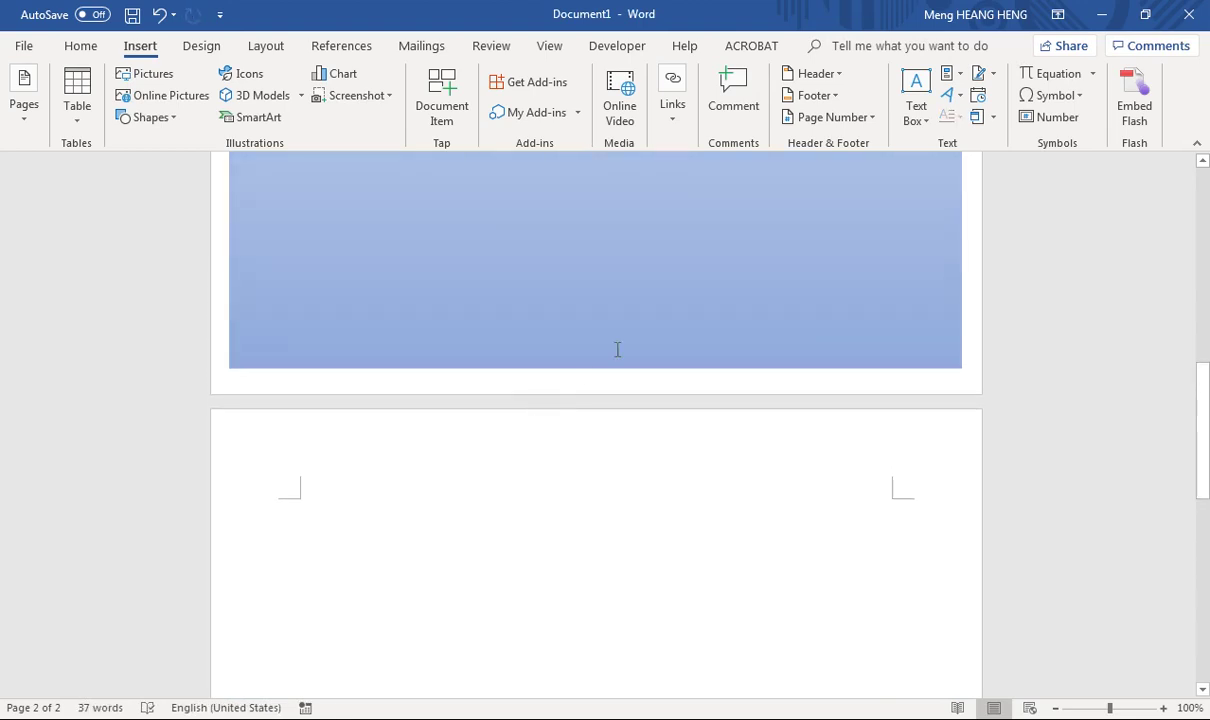
- From the Building Blocks Organizer, preview Grid, then insert the Whisp cover page in place of Austin
left_click(962, 78)
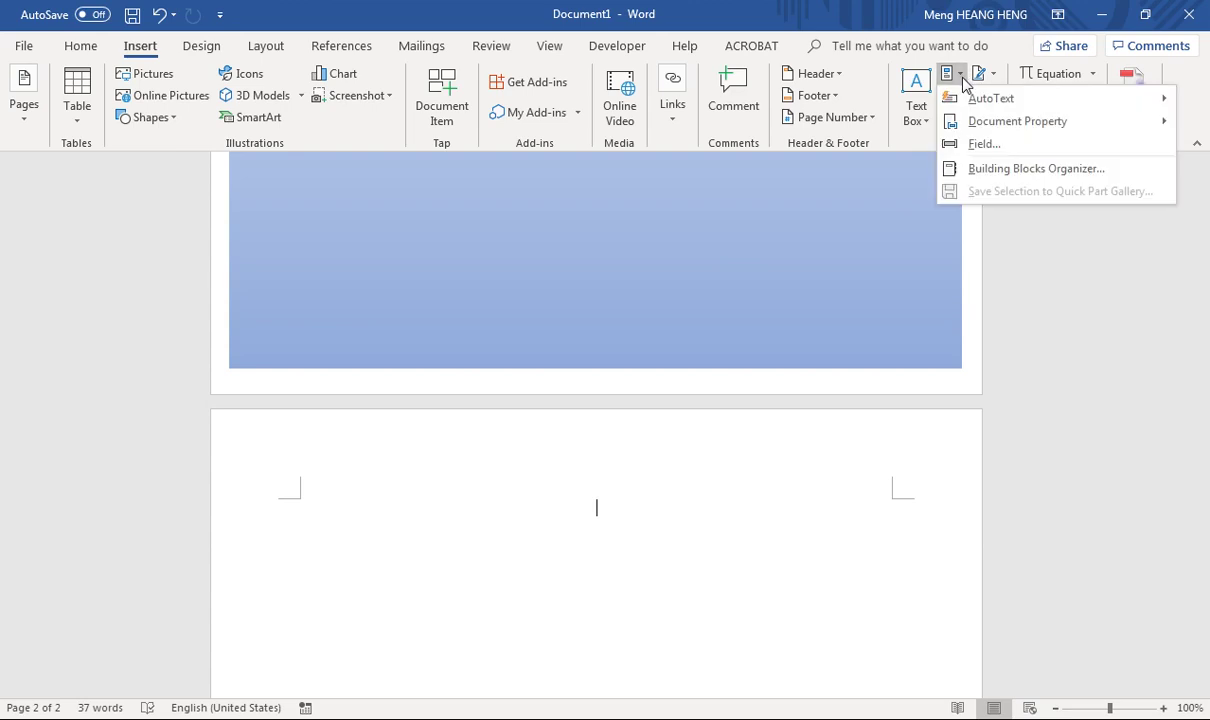
left_click(1002, 170)
left_click(350, 340)
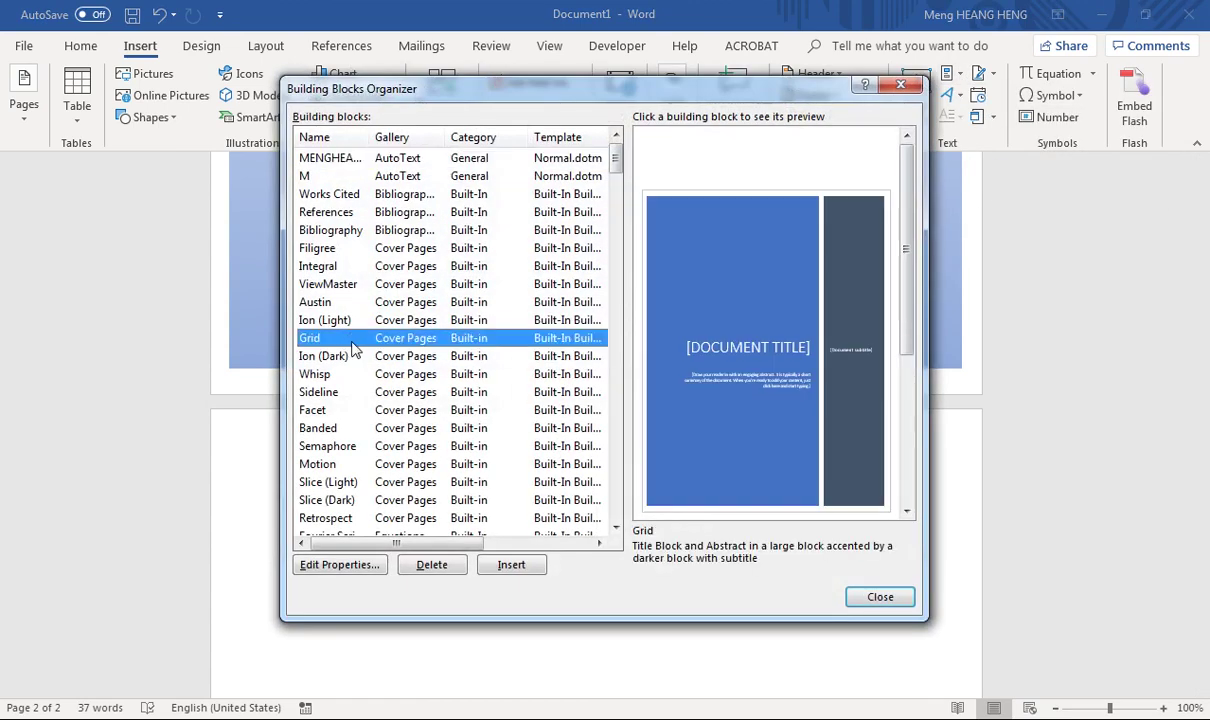
left_click(316, 372)
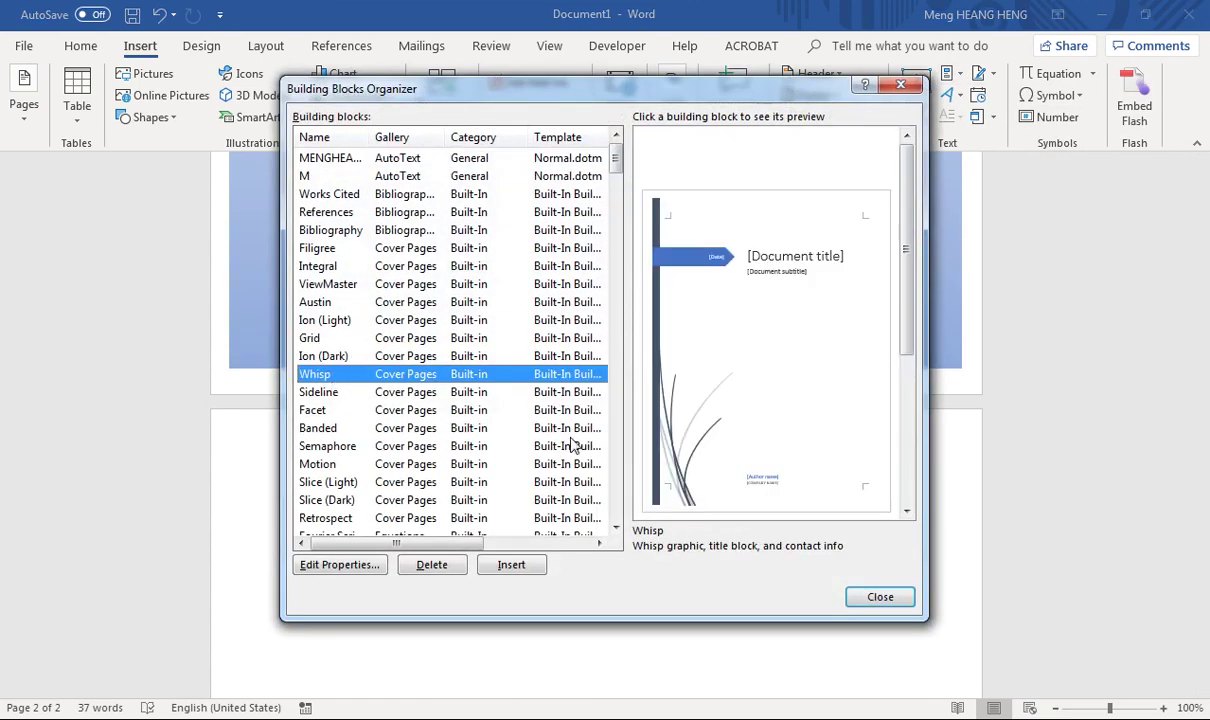
scroll(571, 445, "down", 2)
left_click(508, 563)
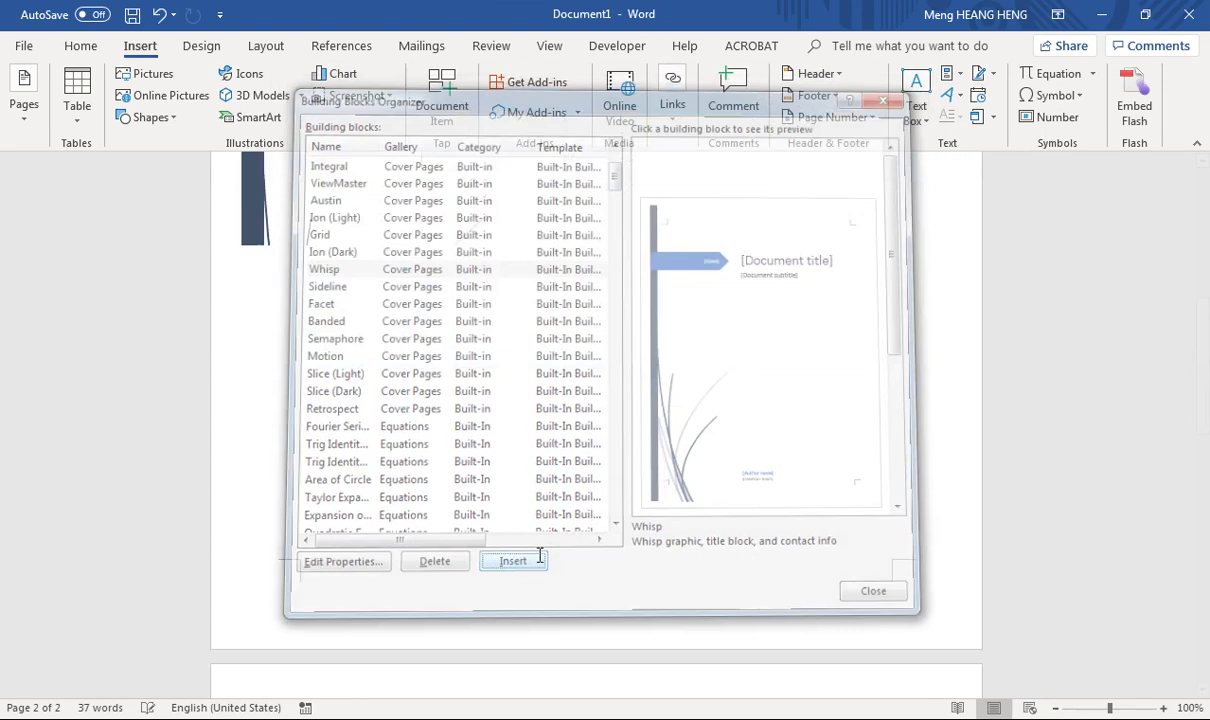
scroll(570, 537, "down", 2)
scroll(588, 532, "down", 5)
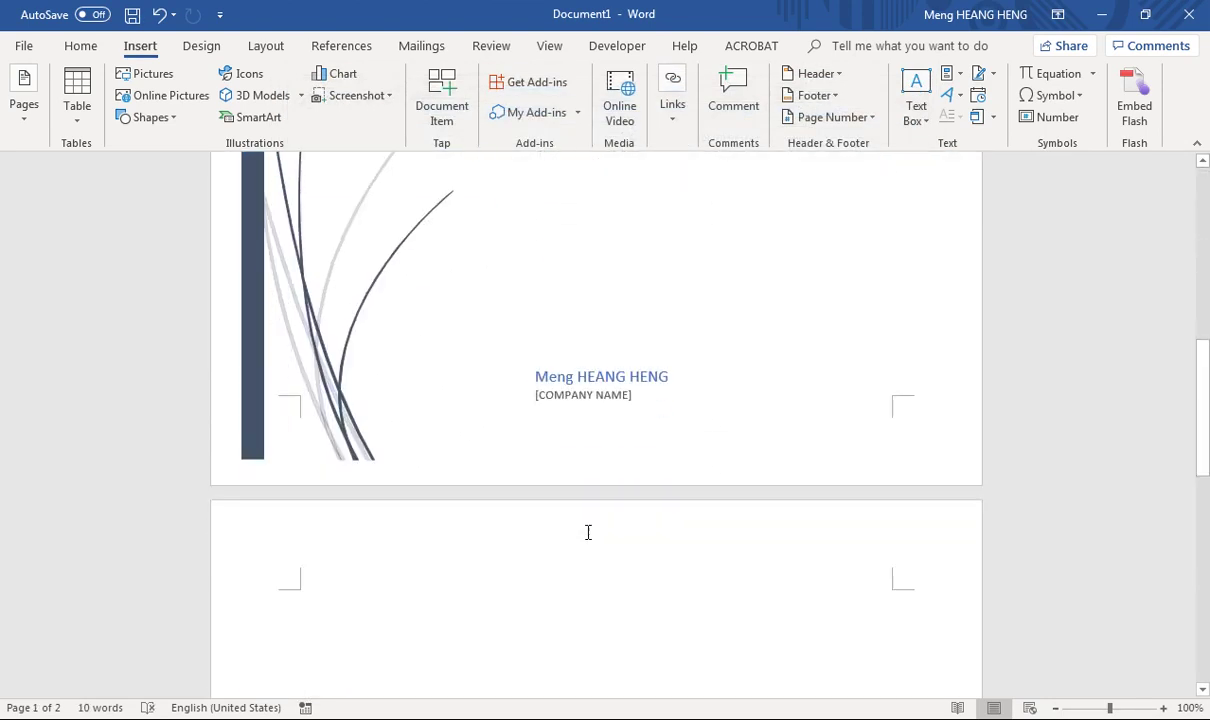
scroll(588, 532, "down", 5)
scroll(590, 530, "down", 2)
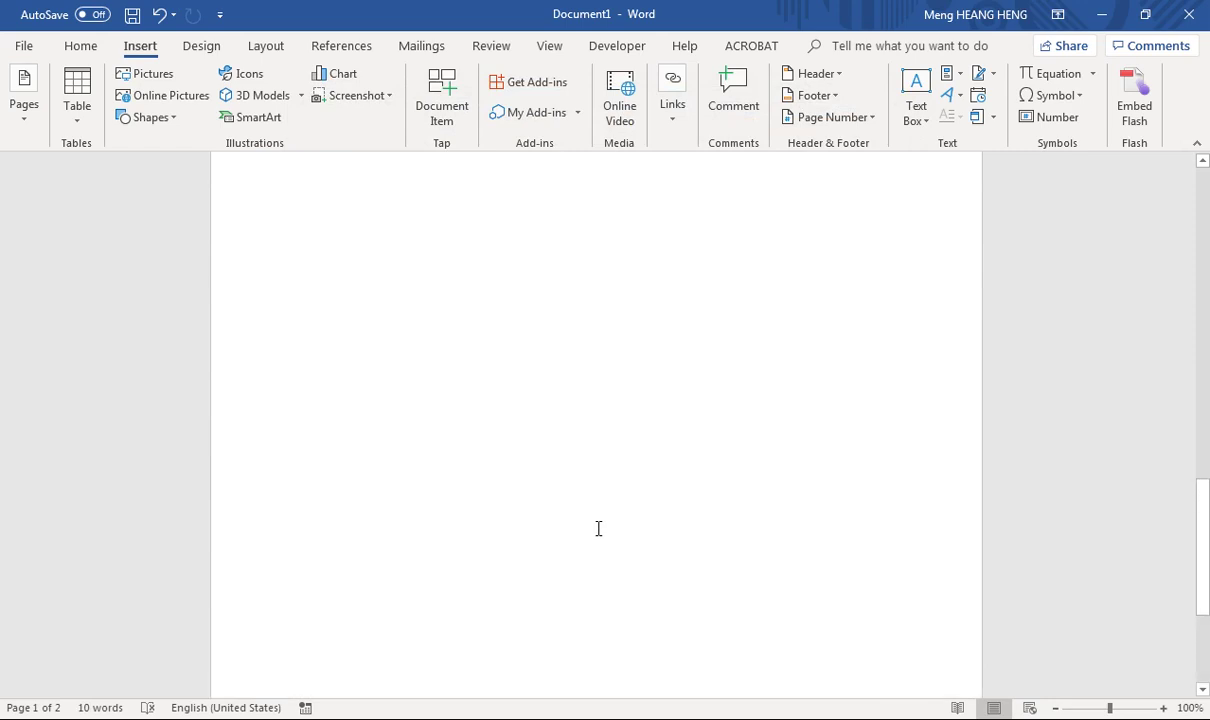
scroll(598, 528, "up", 5)
scroll(597, 527, "up", 5)
scroll(597, 527, "up", 5)
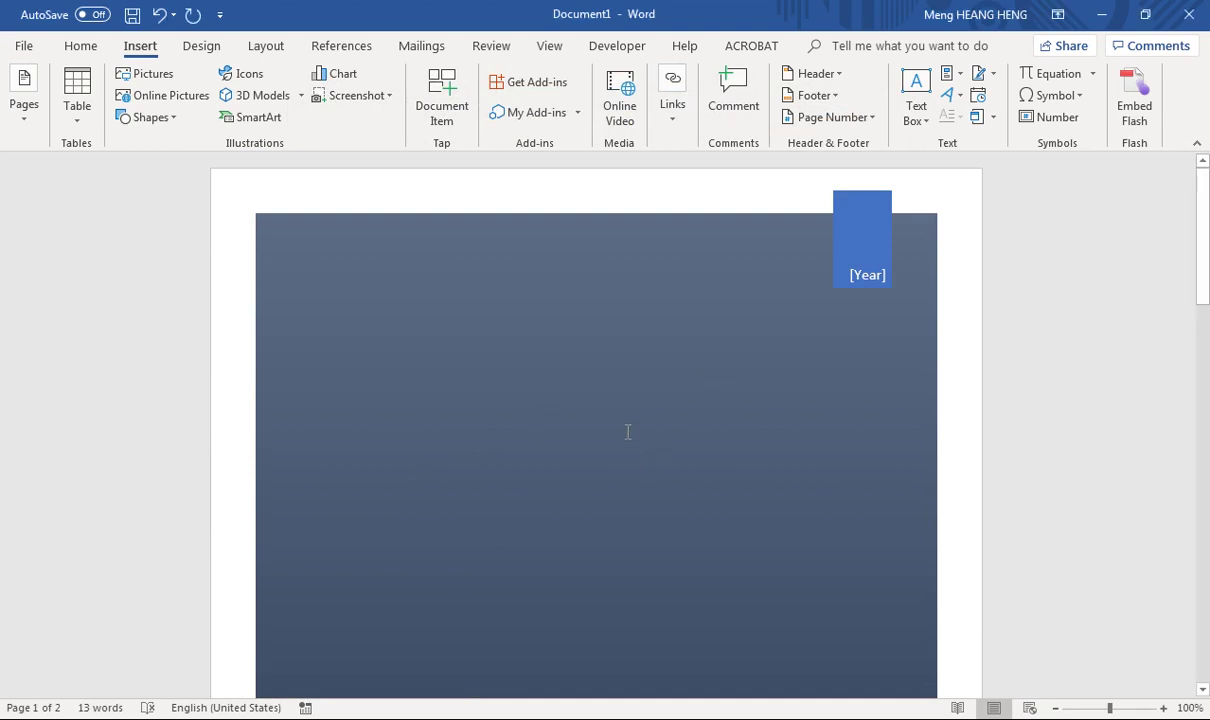
scroll(624, 456, "down", 2)
scroll(622, 440, "down", 5)
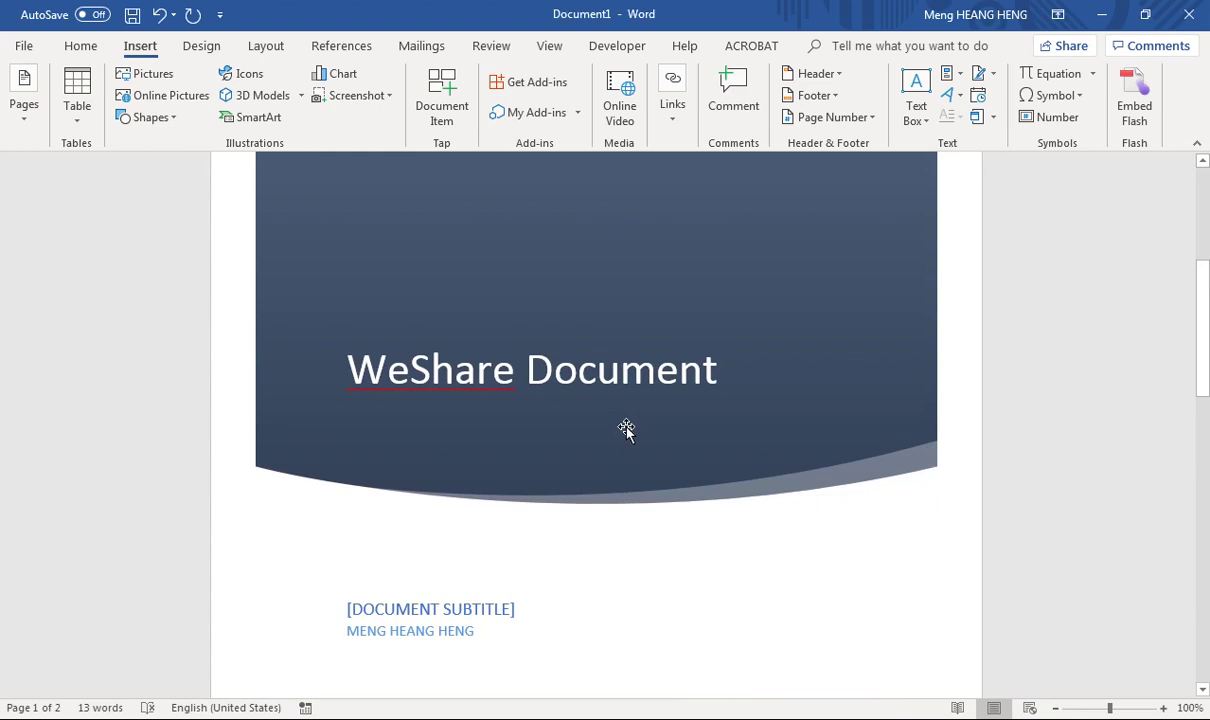
scroll(626, 430, "up", 1)
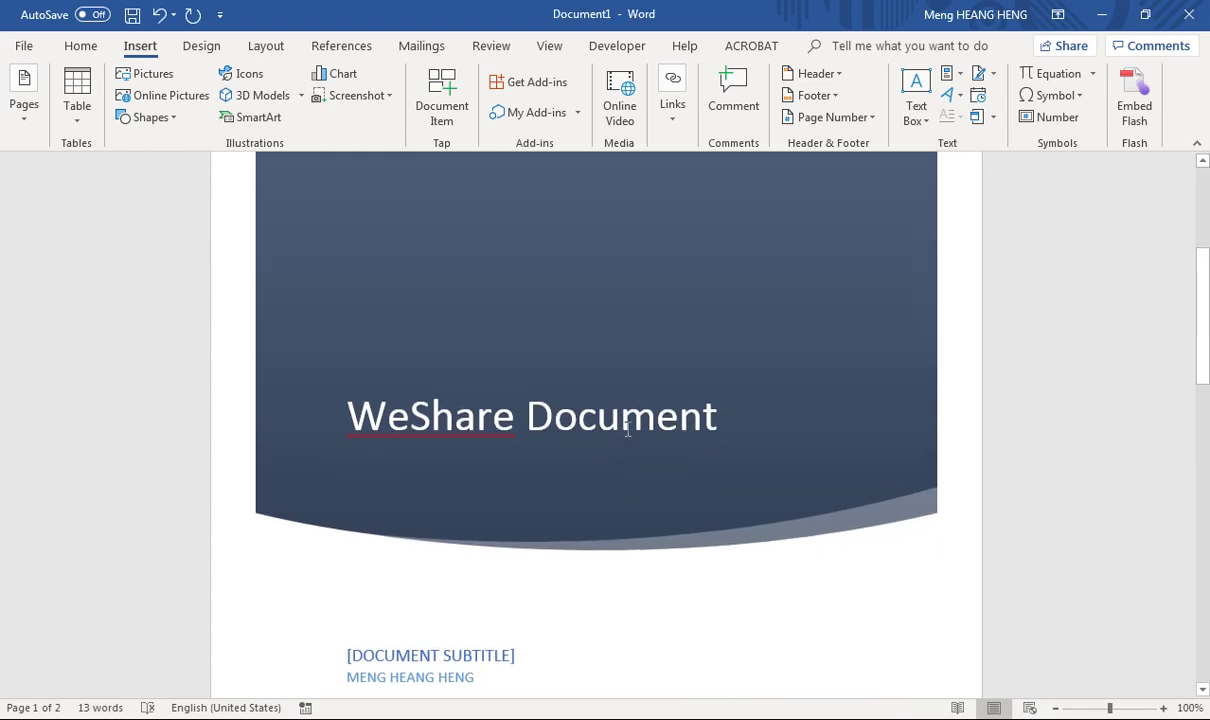
scroll(626, 430, "up", 2)
scroll(627, 431, "up", 4)
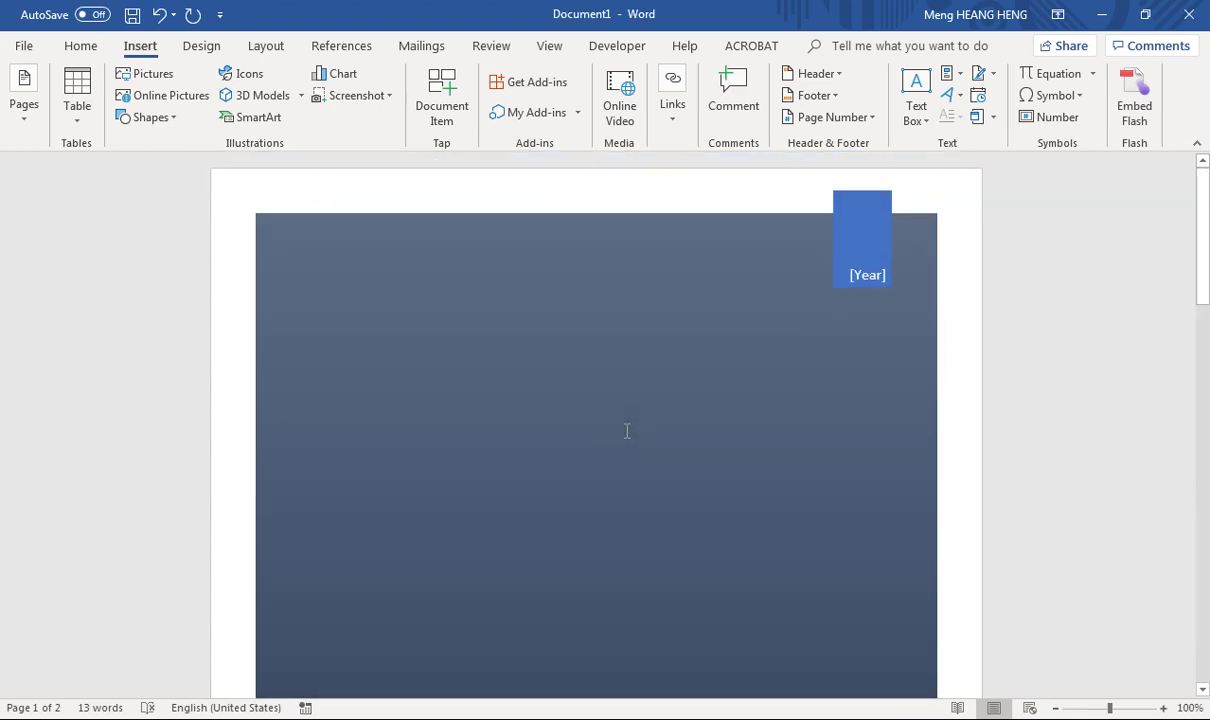
scroll(627, 431, "down", 5)
left_click(623, 421)
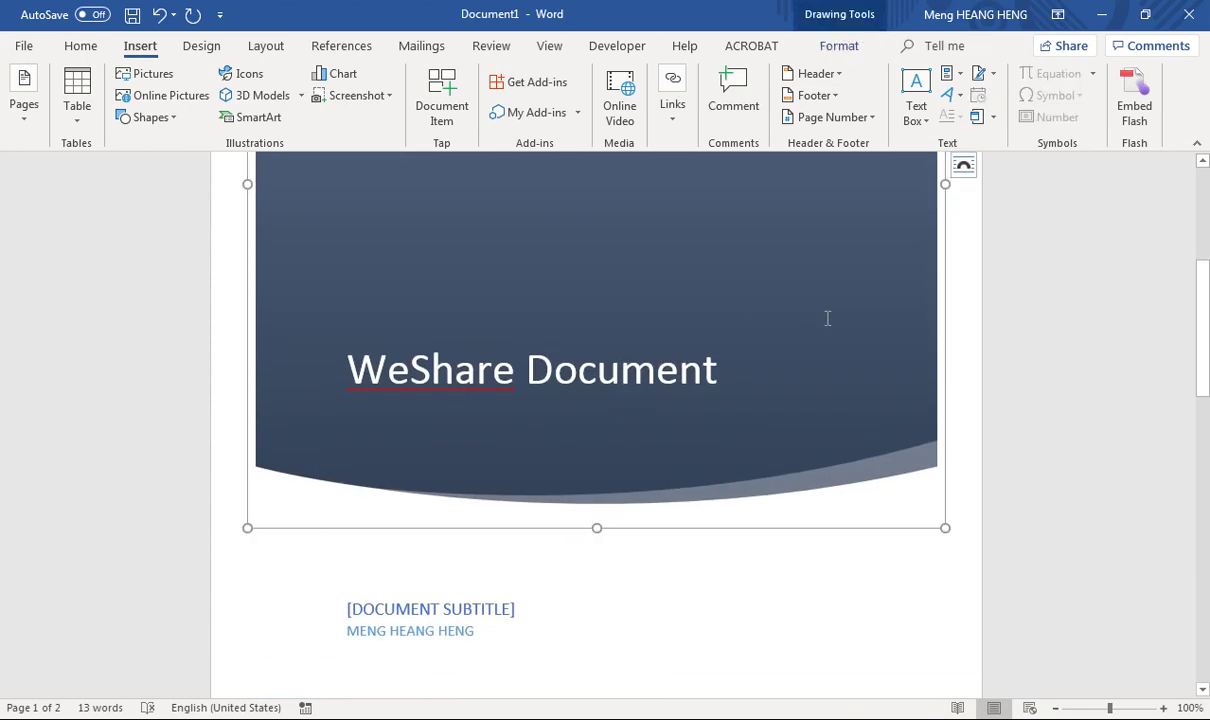
left_click(1026, 389)
scroll(1026, 389, "up", 5)
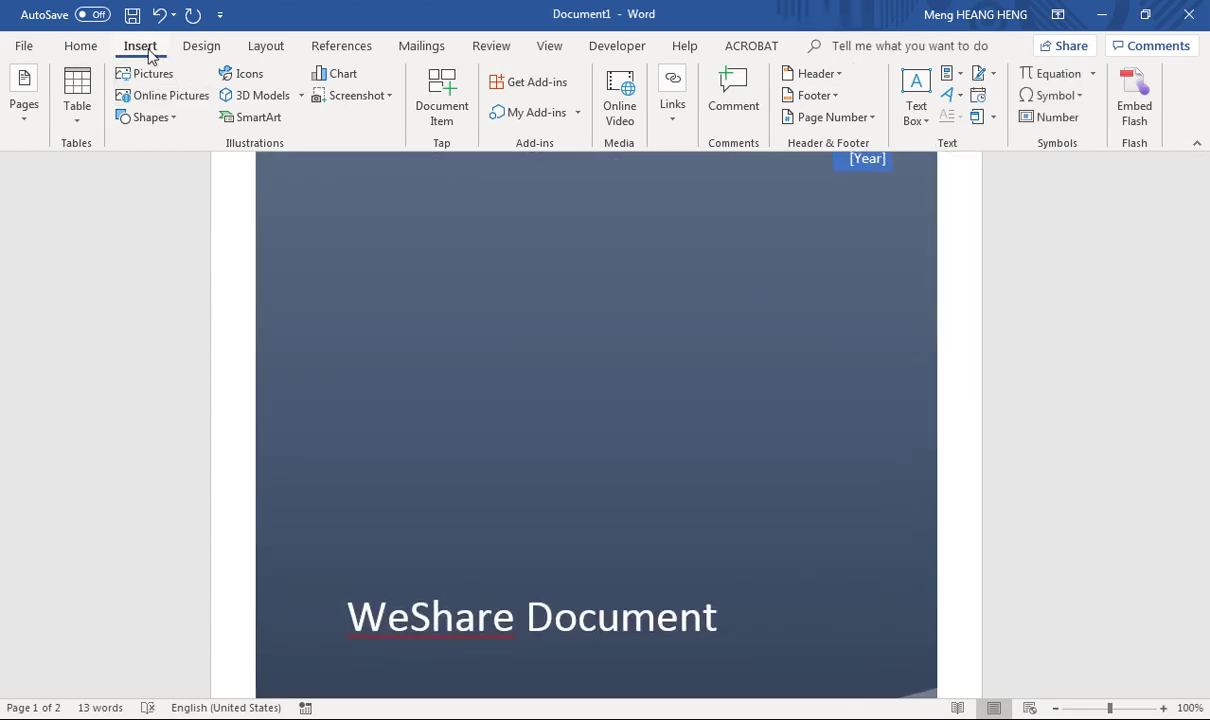
- Insert the Banded cover page from the Building Blocks Organizer, showing the 'WESHARE DOCUMENT' title
left_click(947, 74)
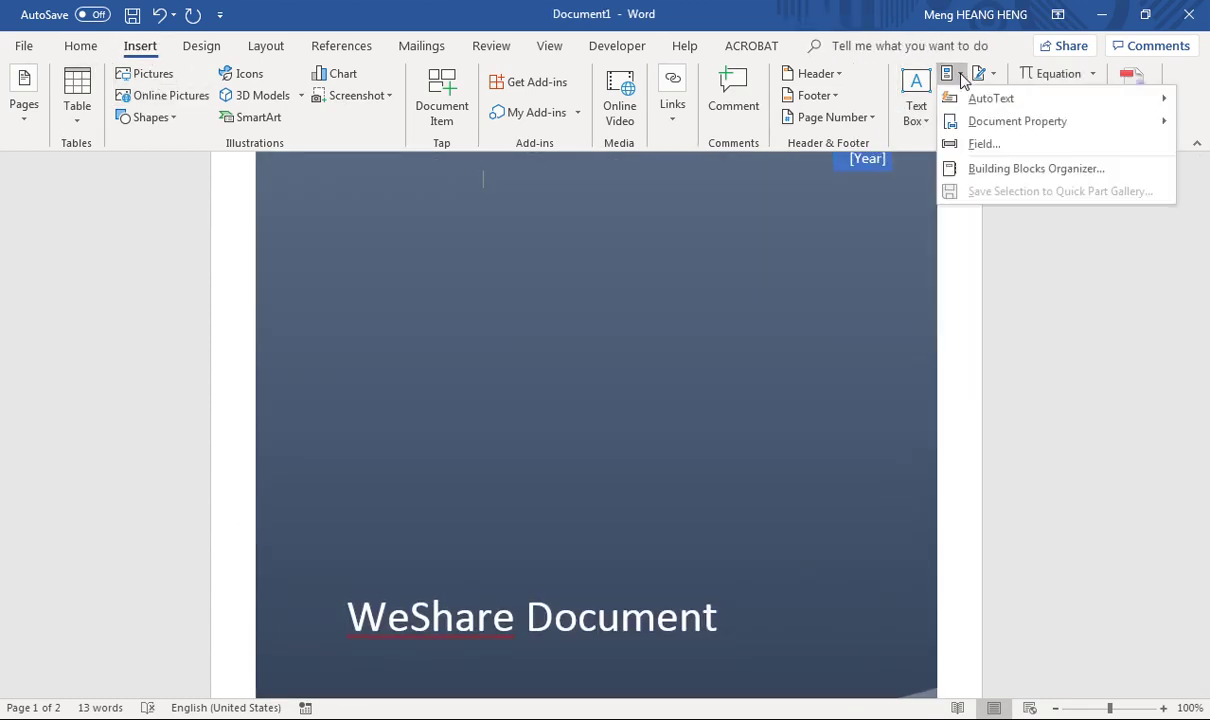
left_click(1010, 170)
left_click(320, 432)
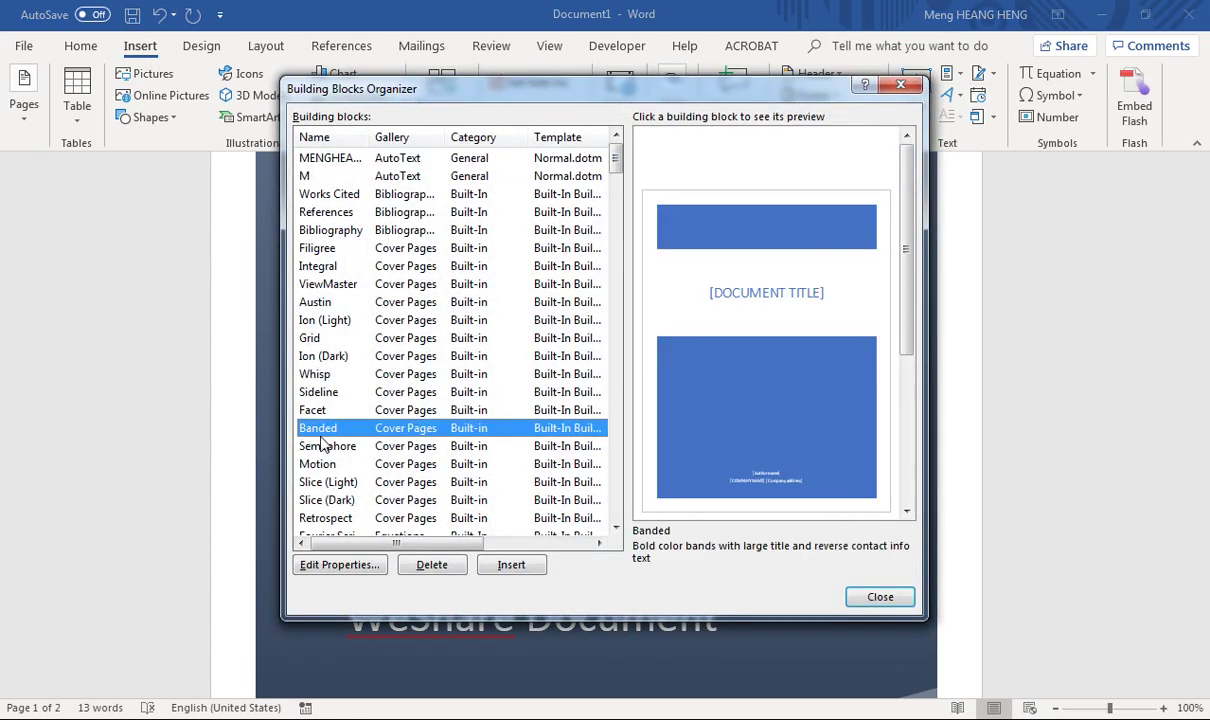
left_click(508, 563)
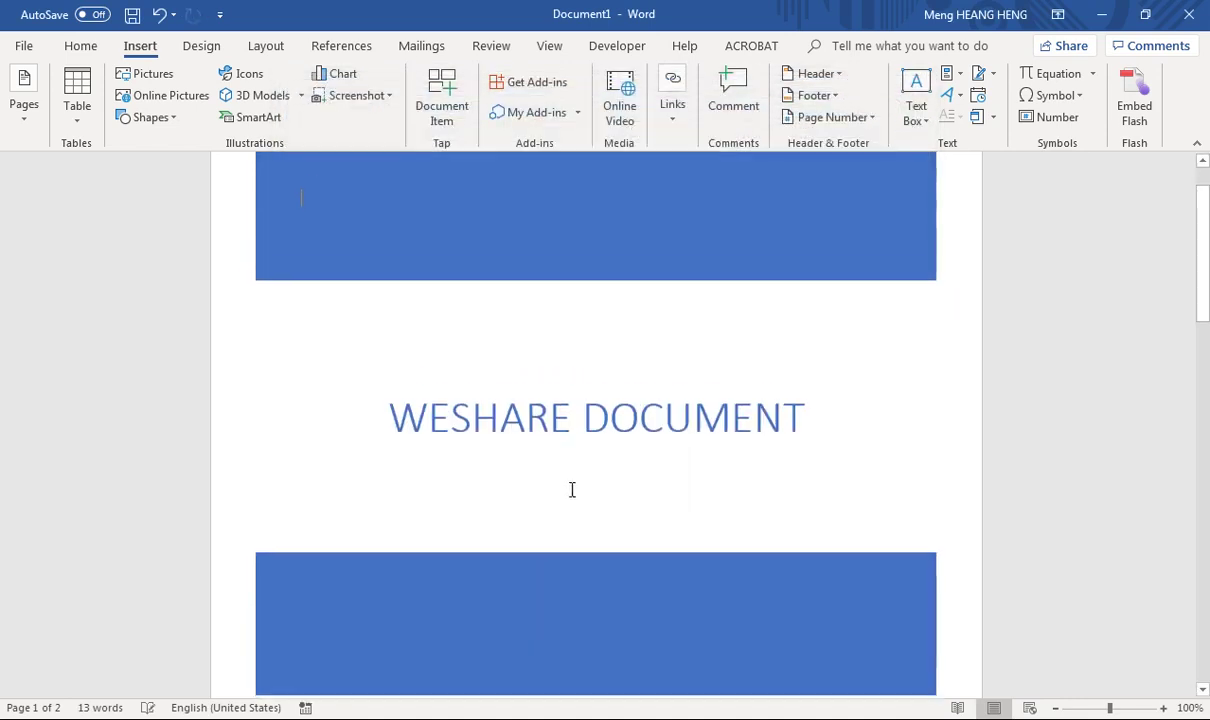
scroll(574, 490, "up", 1)
scroll(576, 492, "down", 3)
scroll(578, 494, "down", 5)
scroll(580, 496, "down", 3)
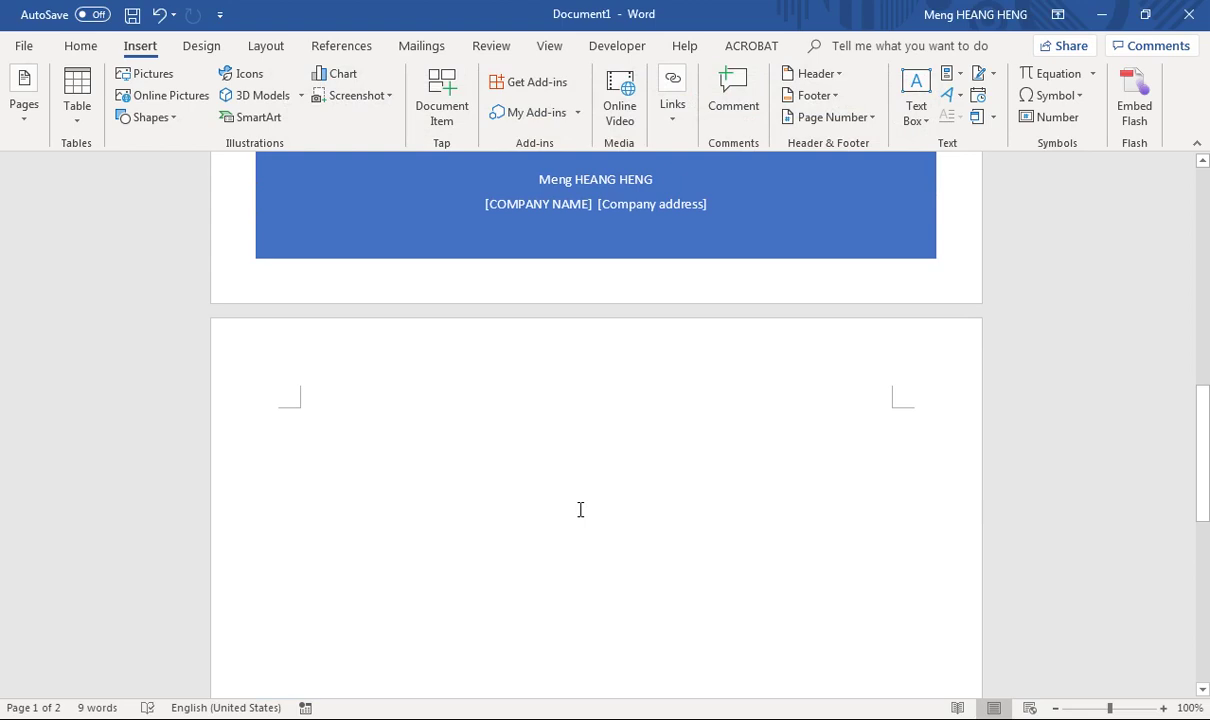
scroll(580, 510, "up", 3)
scroll(580, 510, "up", 3)
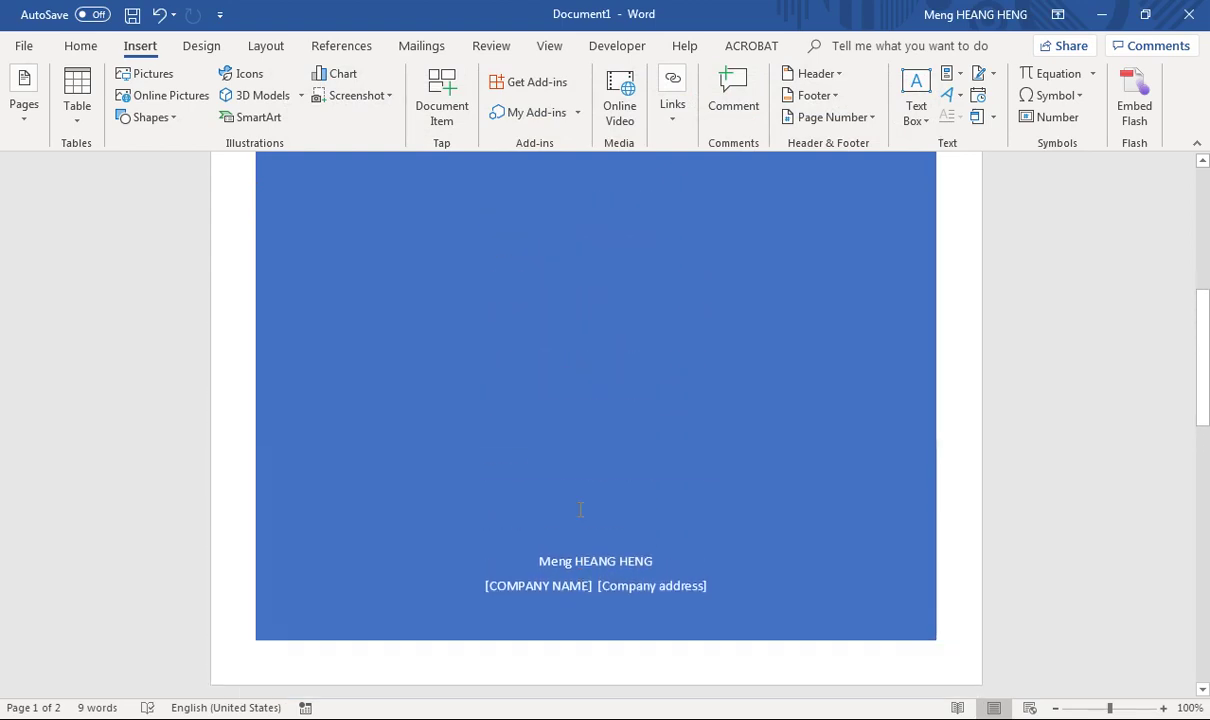
scroll(581, 507, "up", 3)
scroll(490, 465, "up", 3)
scroll(503, 447, "up", 2)
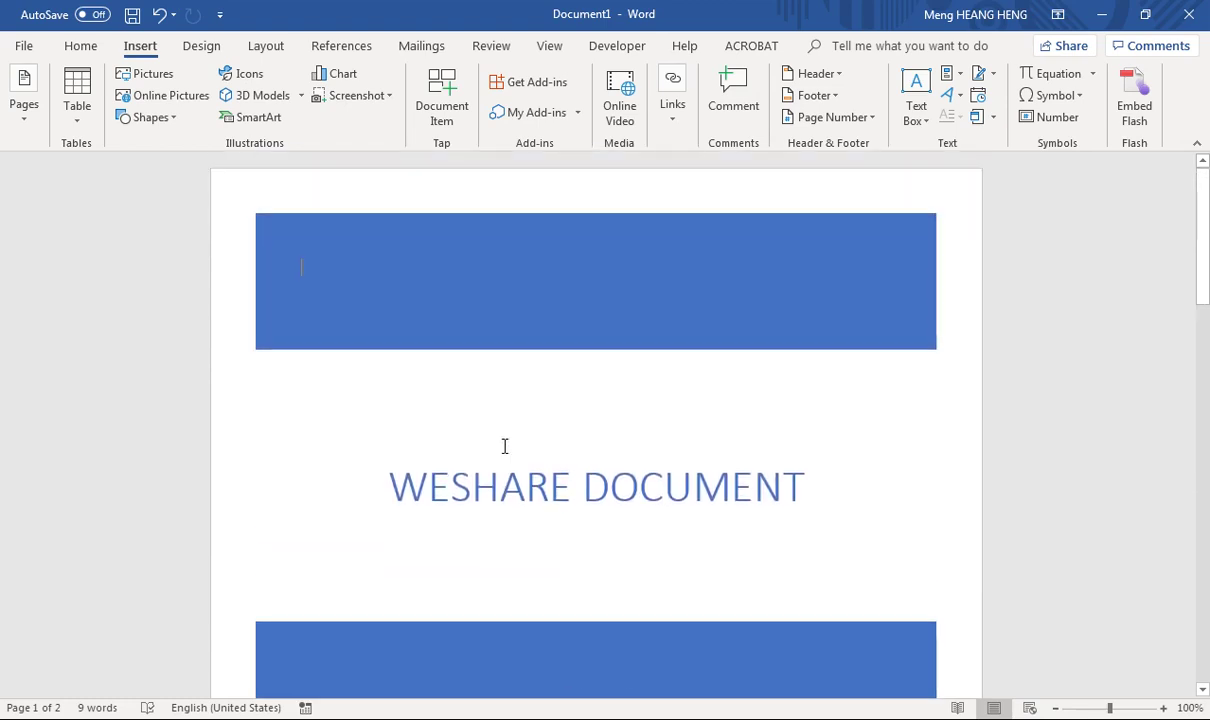
scroll(578, 520, "down", 3)
scroll(583, 540, "down", 3)
scroll(583, 540, "down", 6)
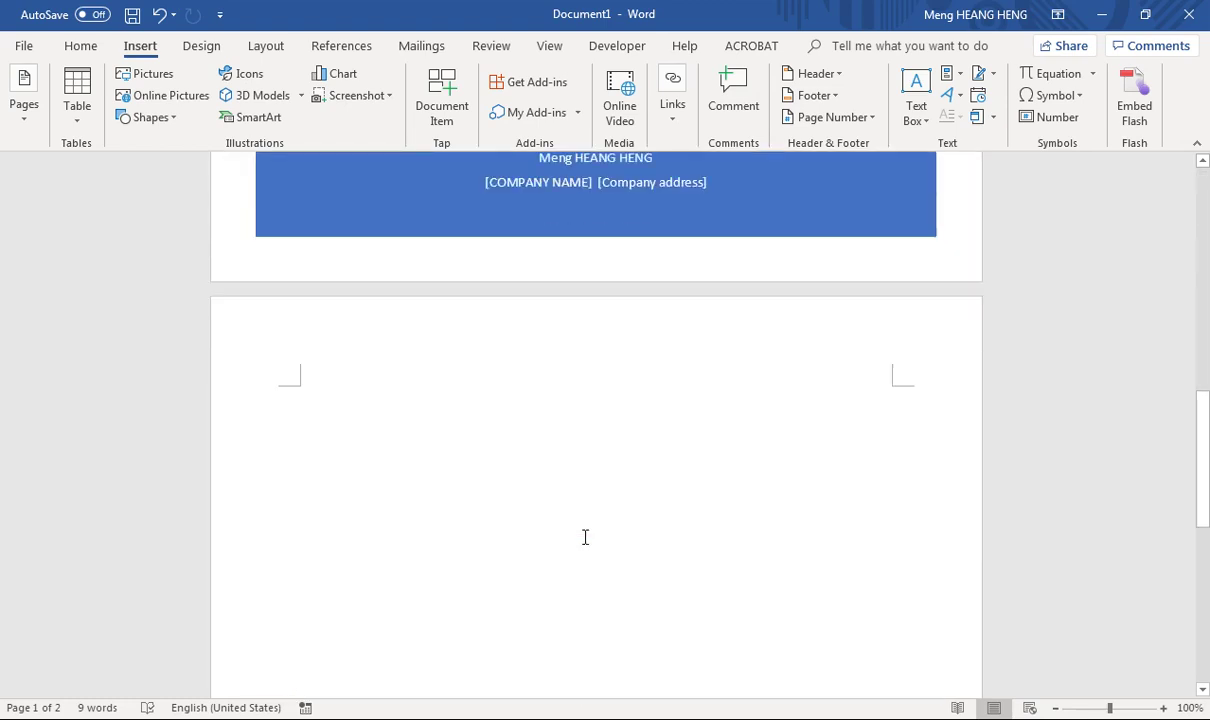
scroll(586, 538, "down", 5)
scroll(588, 537, "down", 5)
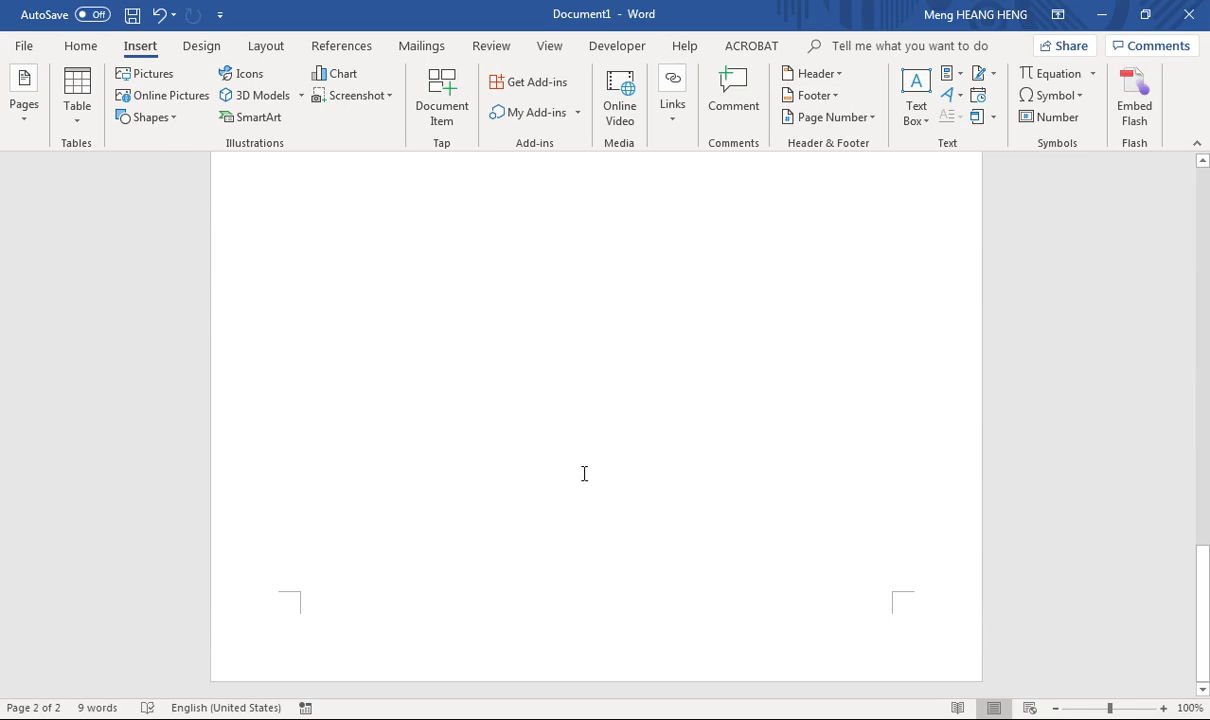
scroll(583, 470, "up", 3)
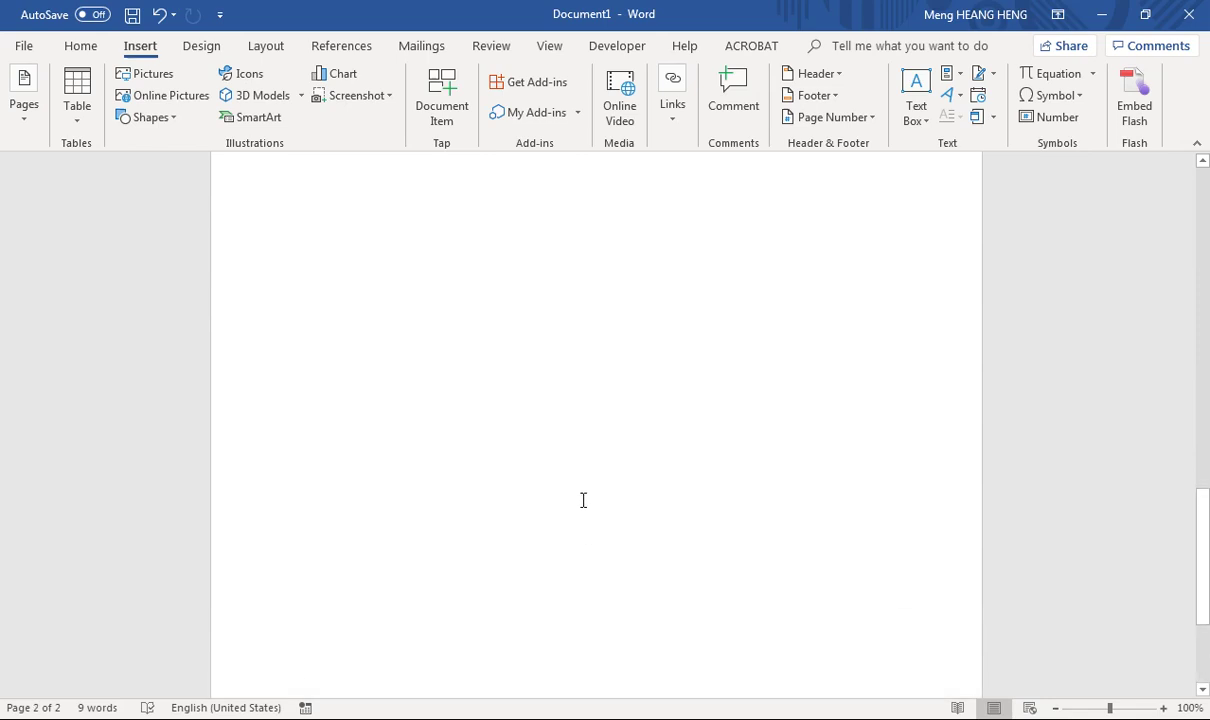
scroll(583, 501, "up", 3)
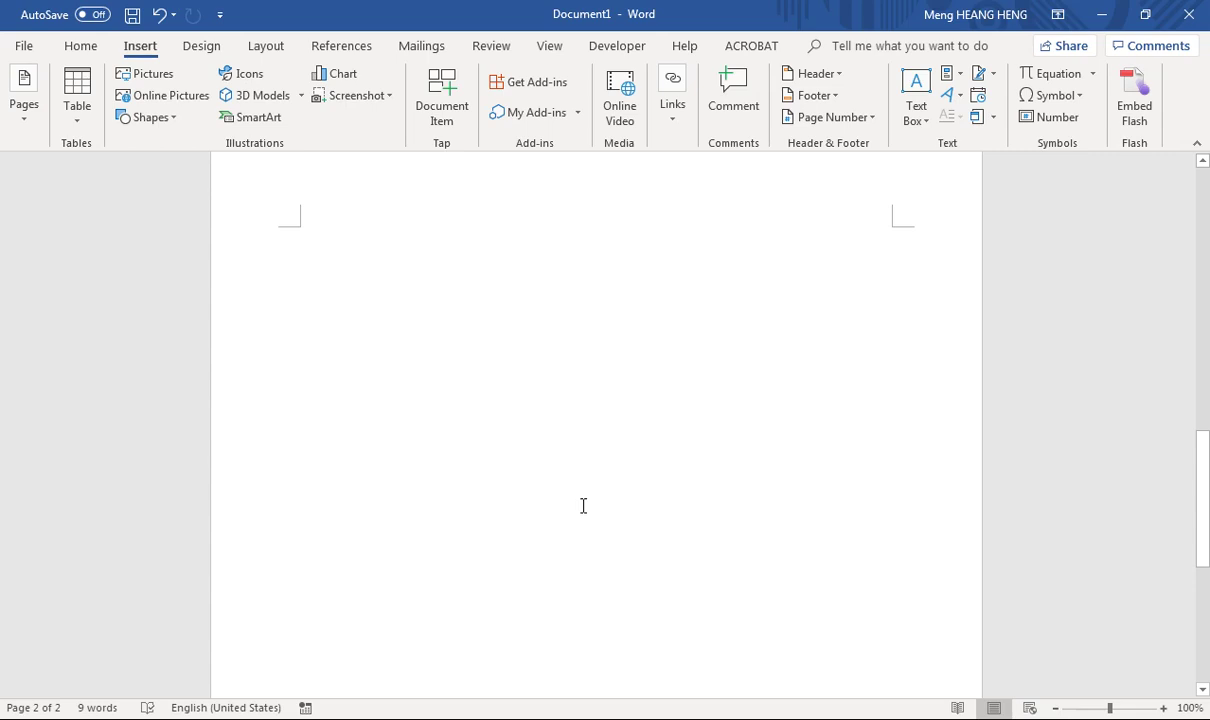
scroll(583, 505, "up", 5)
scroll(581, 508, "up", 6)
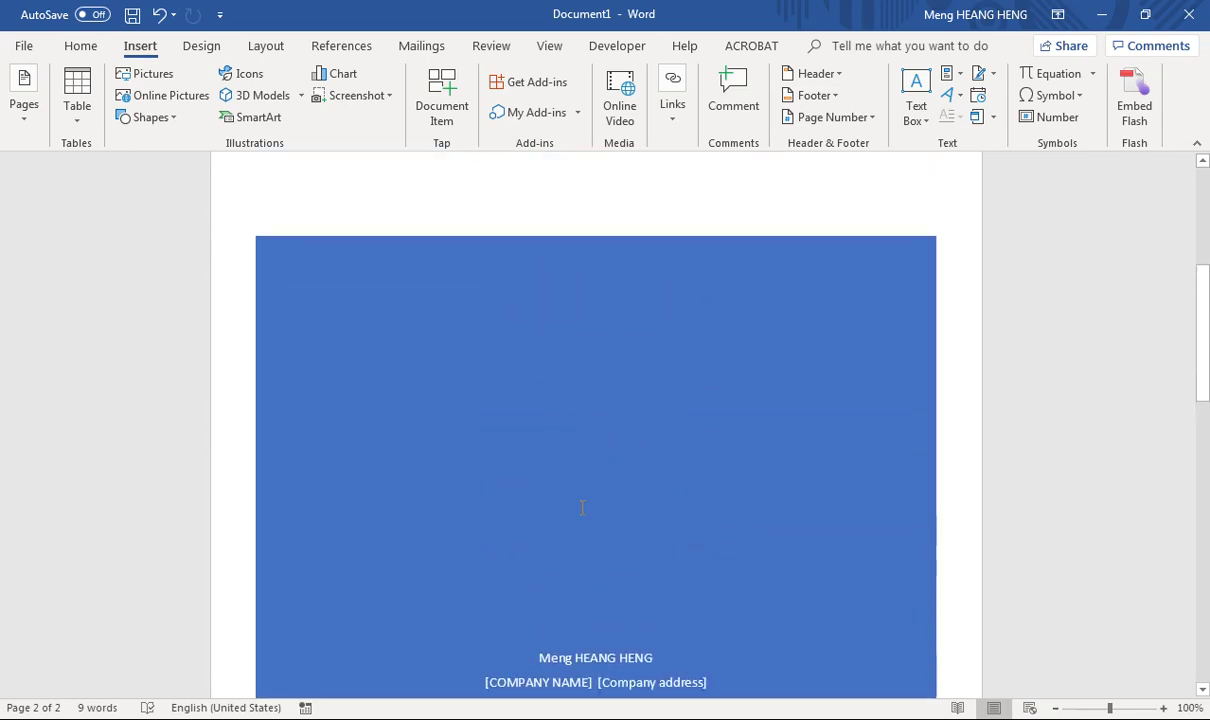
scroll(581, 505, "up", 8)
left_click(542, 372)
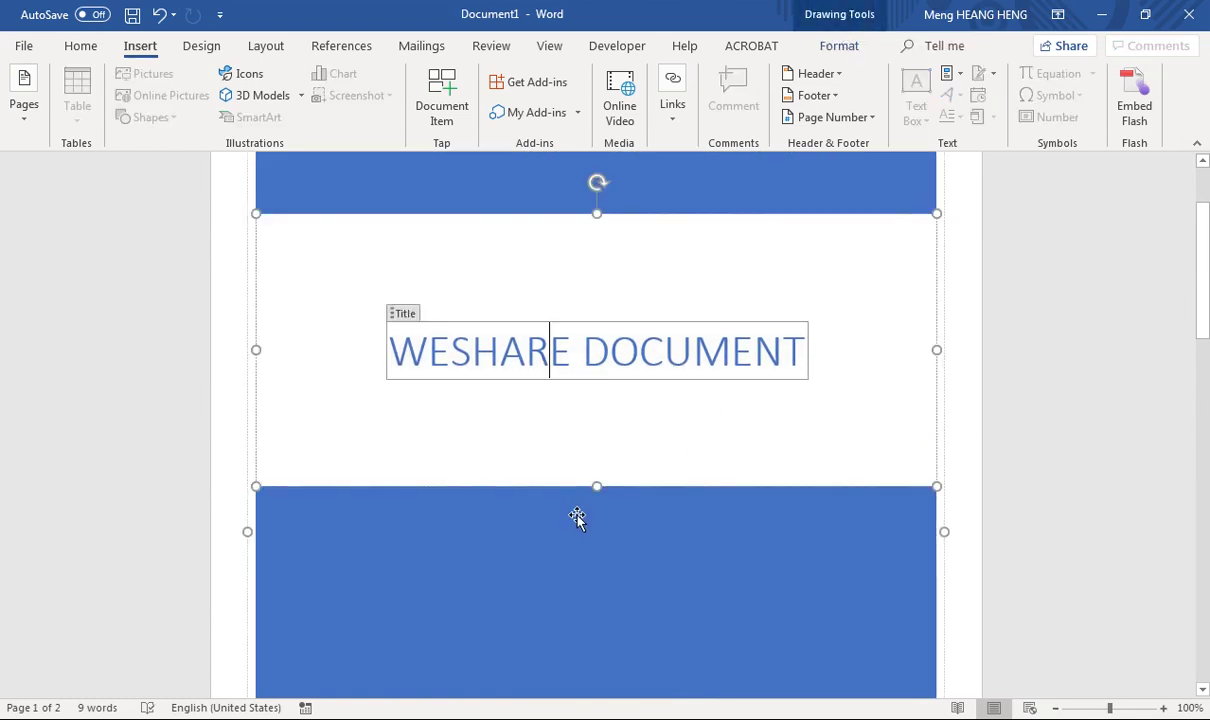
scroll(578, 520, "up", 2)
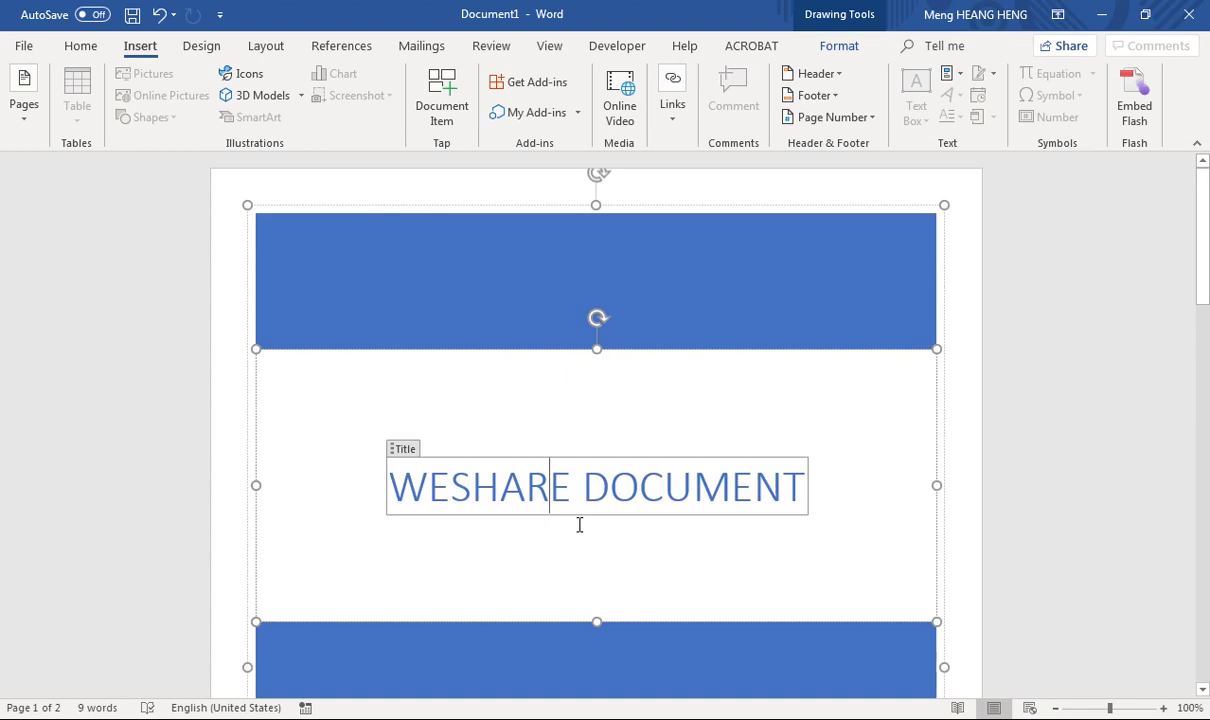
scroll(840, 542, "down", 3)
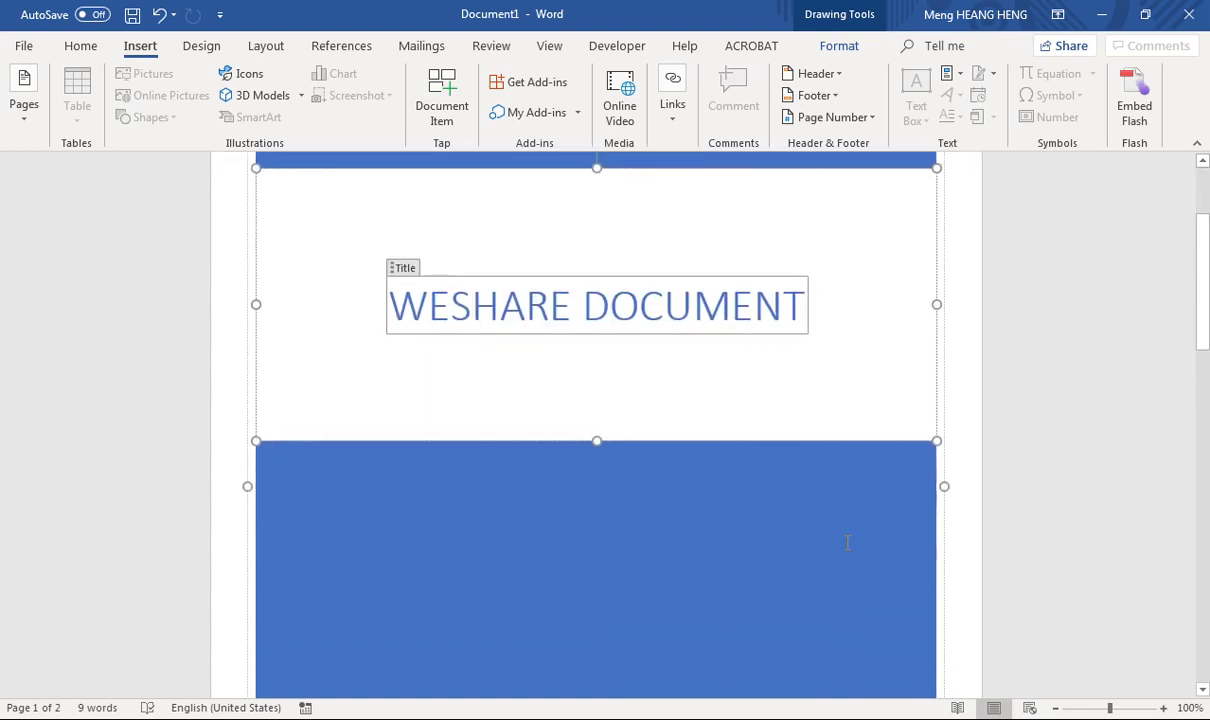
scroll(900, 480, "down", 5)
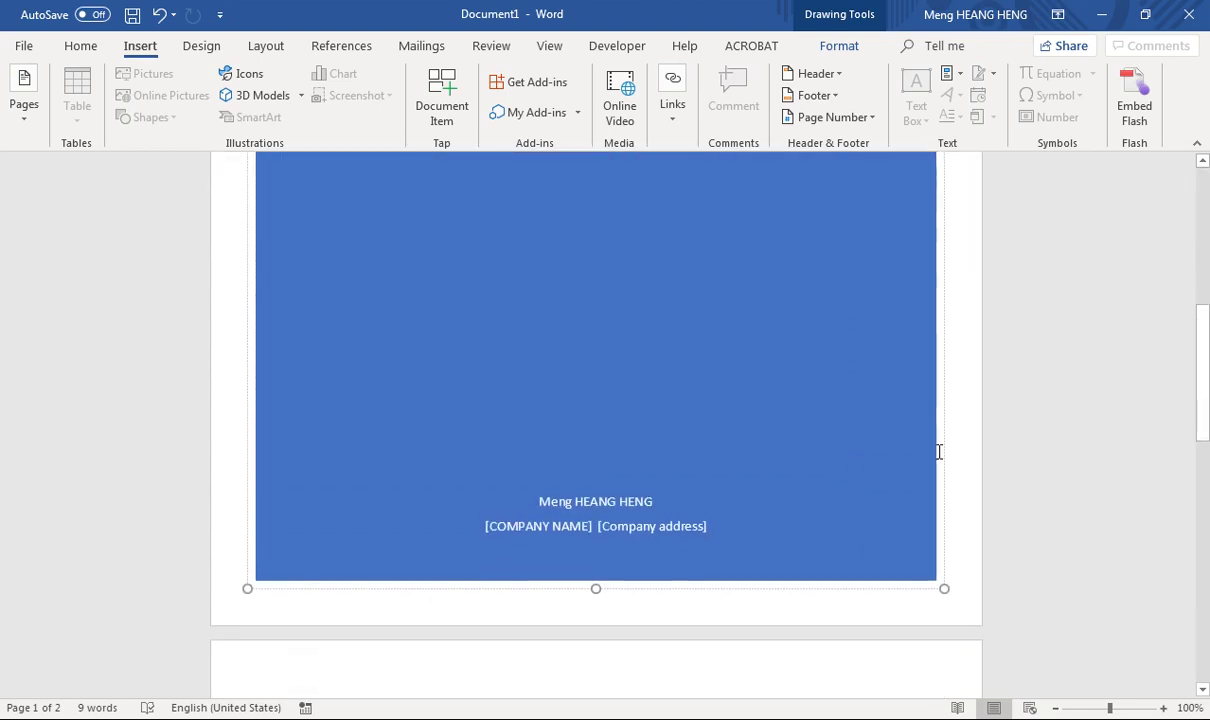
left_click(952, 75)
left_click(985, 168)
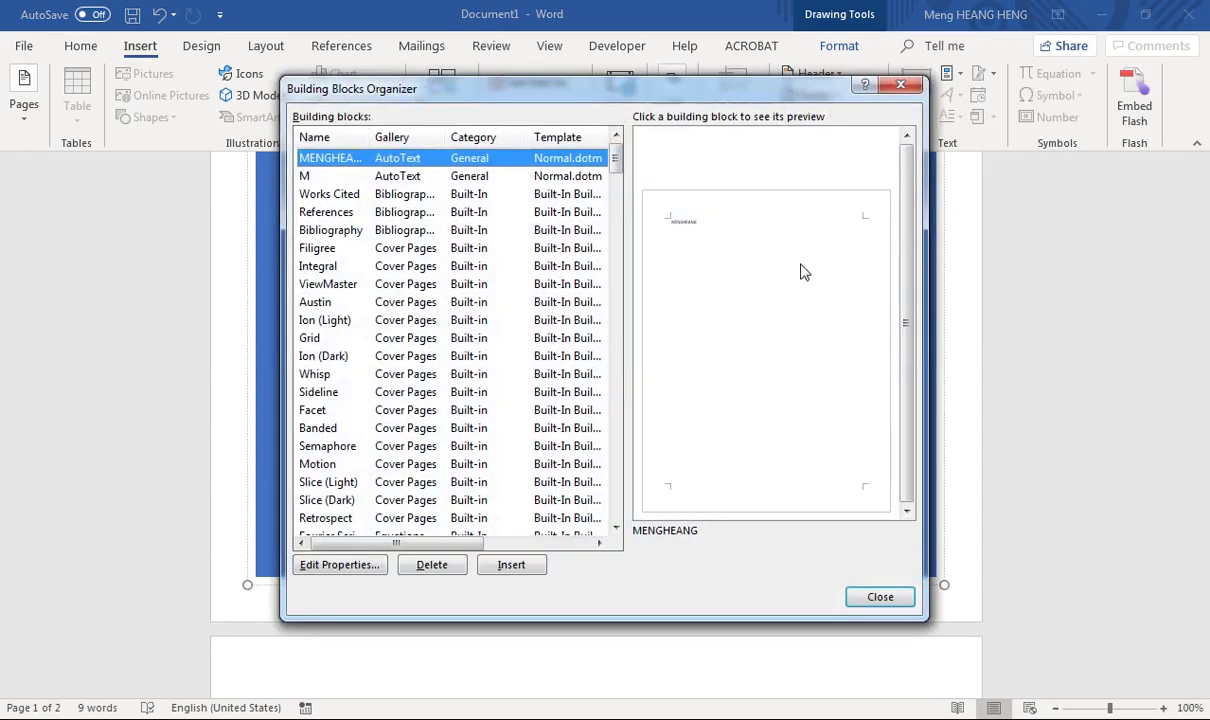
scroll(503, 445, "down", 5)
scroll(503, 445, "down", 10)
scroll(515, 435, "down", 8)
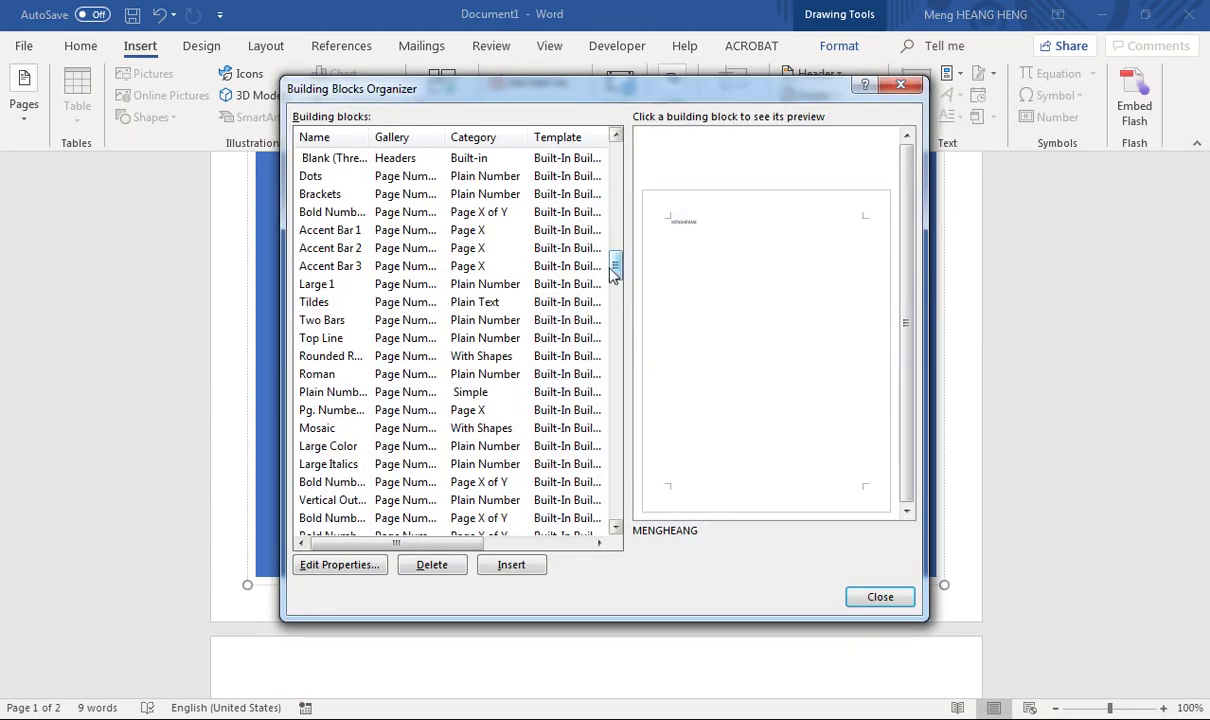
left_click_drag(615, 268, 612, 398)
scroll(351, 400, "down", 4)
left_click(351, 393)
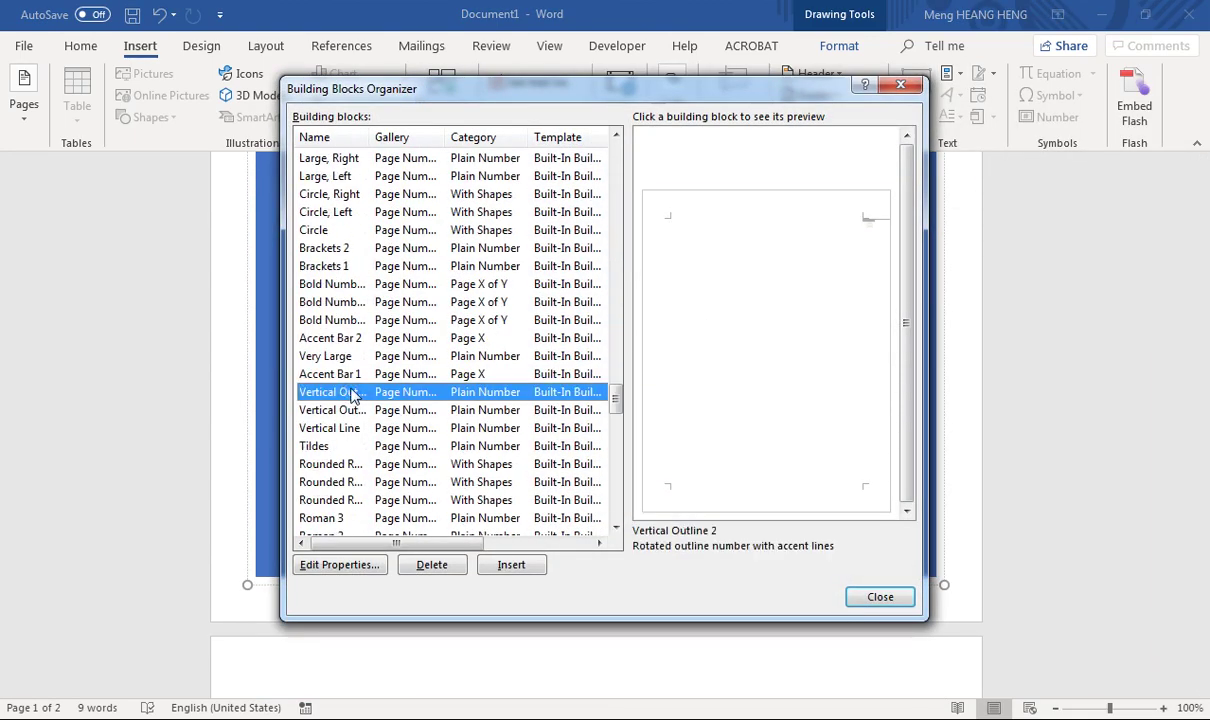
left_click(335, 338)
left_click(330, 284)
left_click(347, 230)
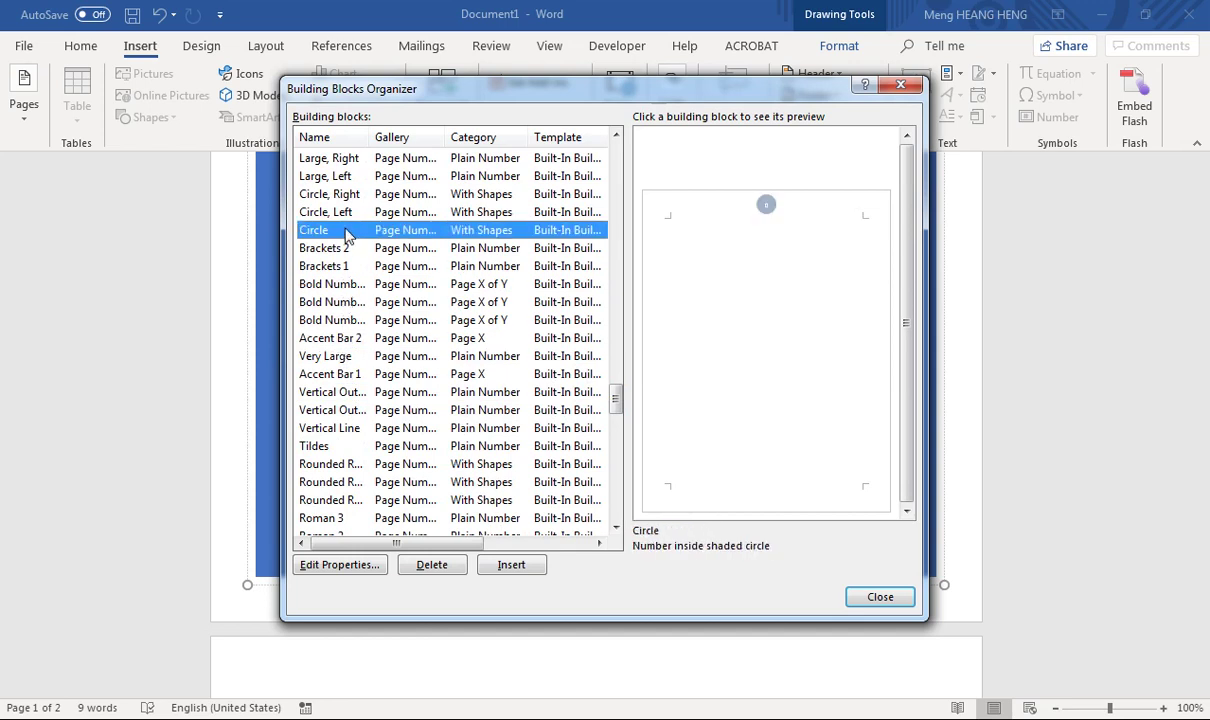
left_click(331, 196)
left_click(337, 176)
left_click(358, 160)
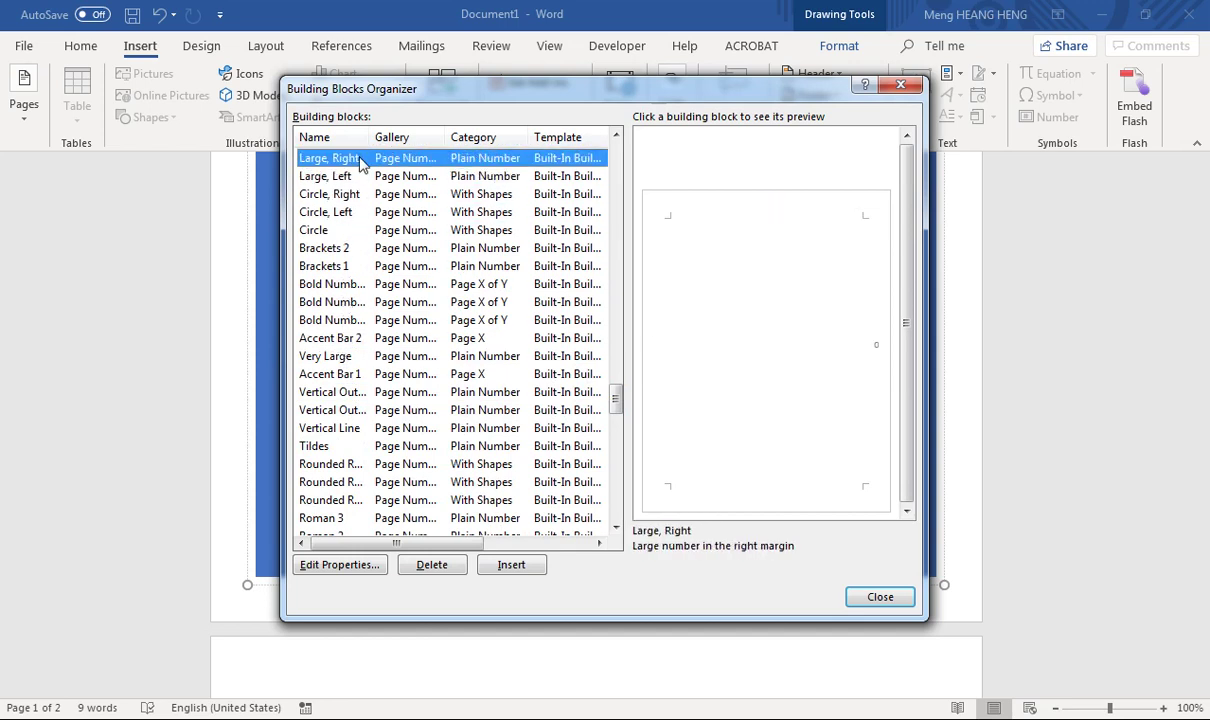
left_click(872, 597)
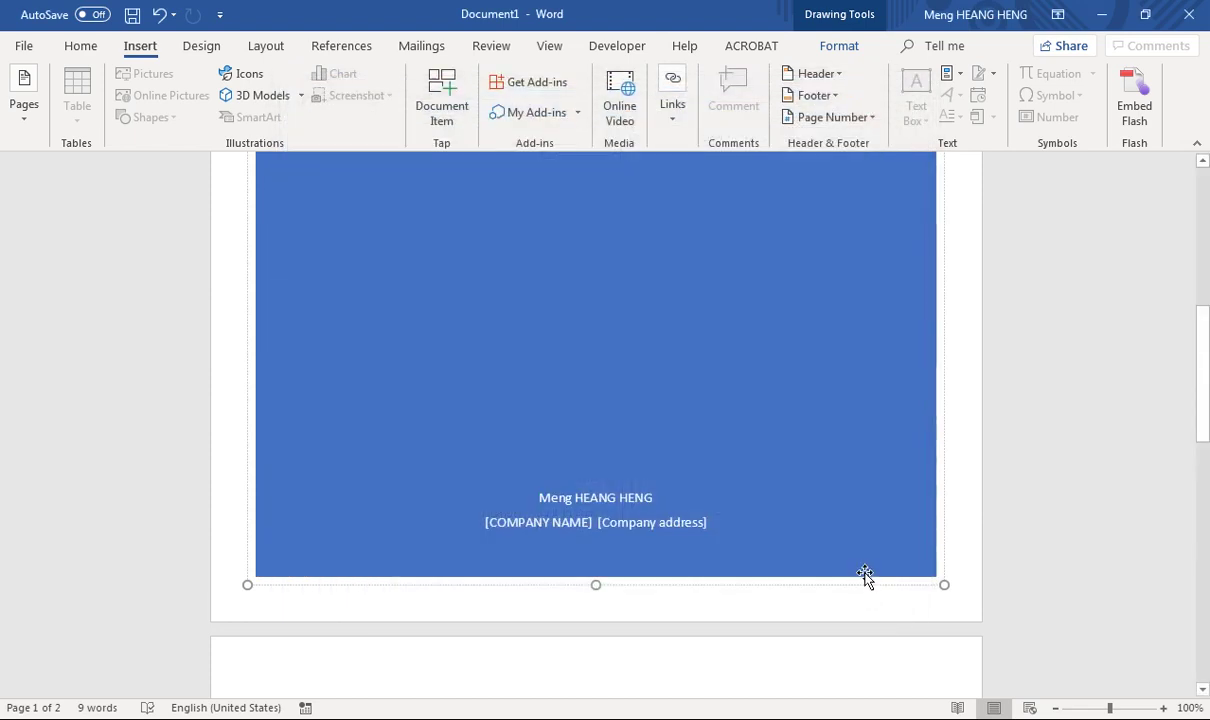